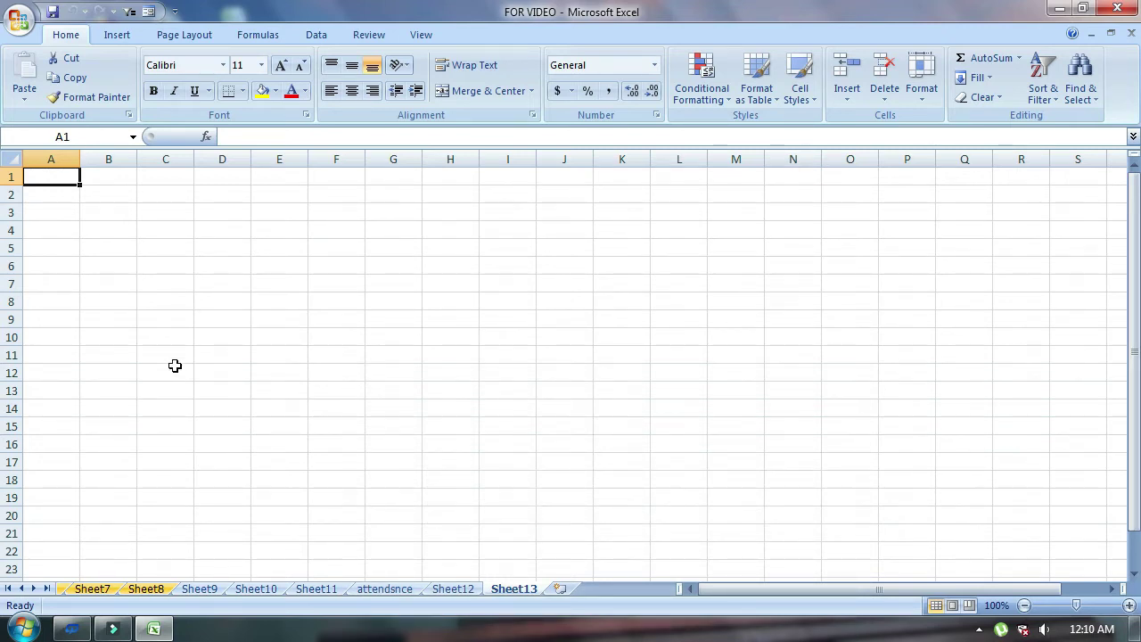
Step: Enter the headings SL NO in A5 and NAME in B5
{"action": "left_click", "coordinate": [35, 245]}
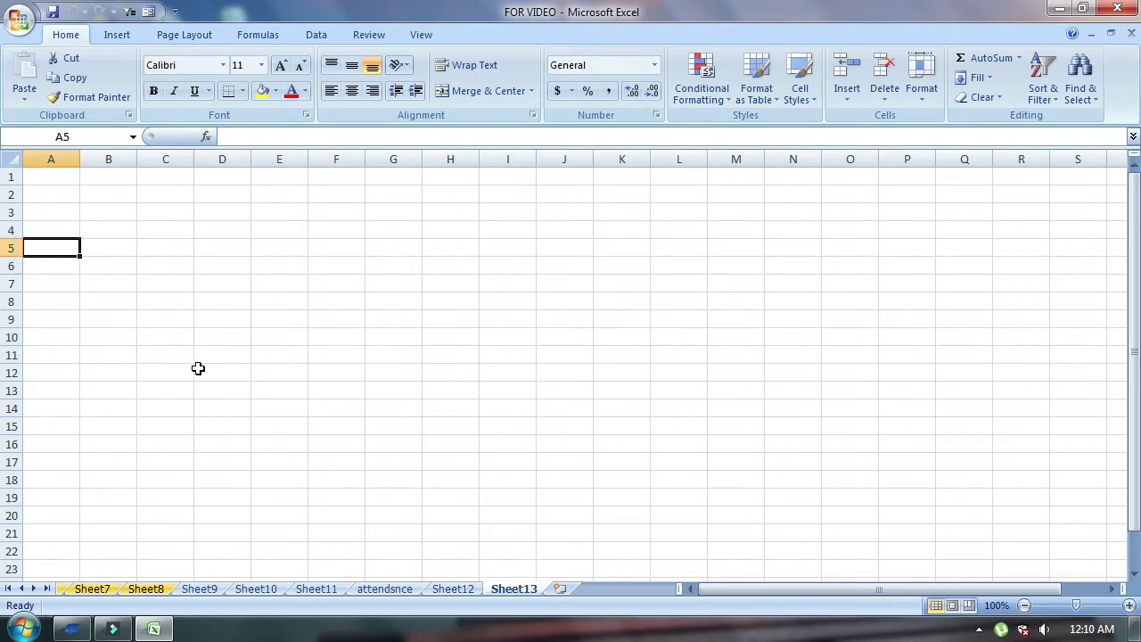
{"action": "type", "text": "SL NO"}
{"action": "key", "text": "Tab"}
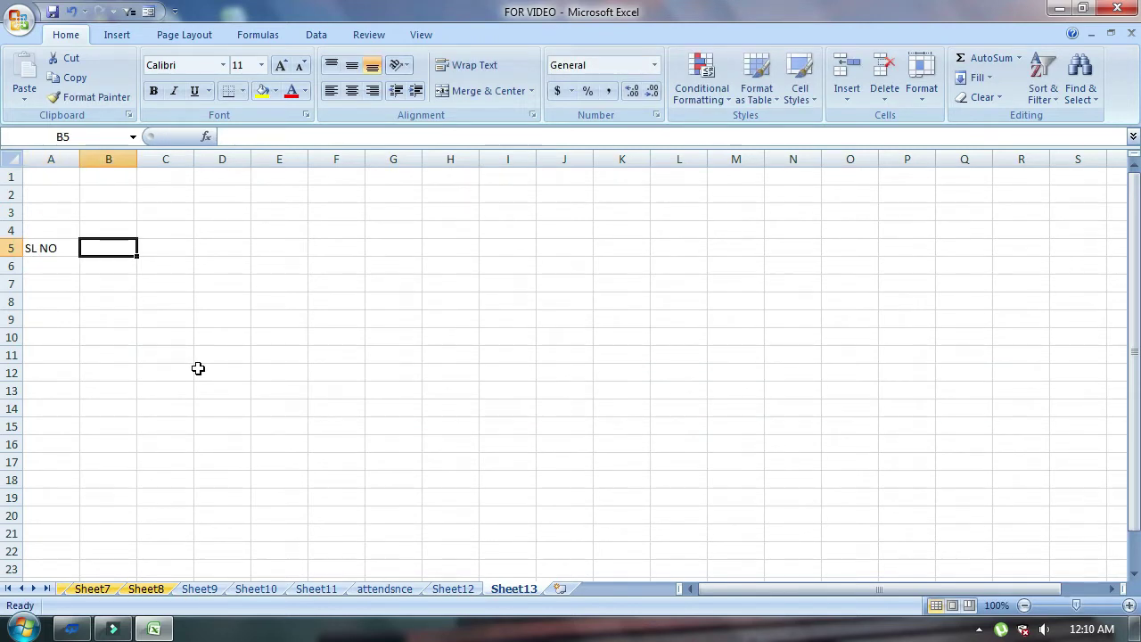
{"action": "type", "text": "NAME"}
{"action": "left_click", "coordinate": [200, 323]}
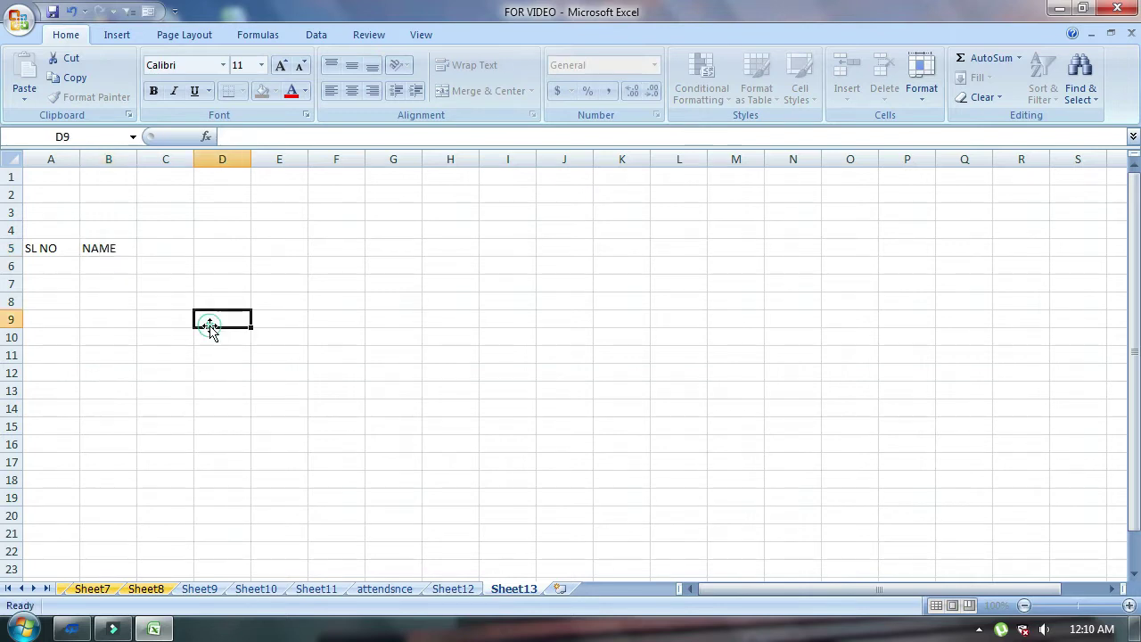
Step: Paste the ten student names into B6:B15 and fill serial numbers 1–10 down column A
{"action": "left_click", "coordinate": [117, 264]}
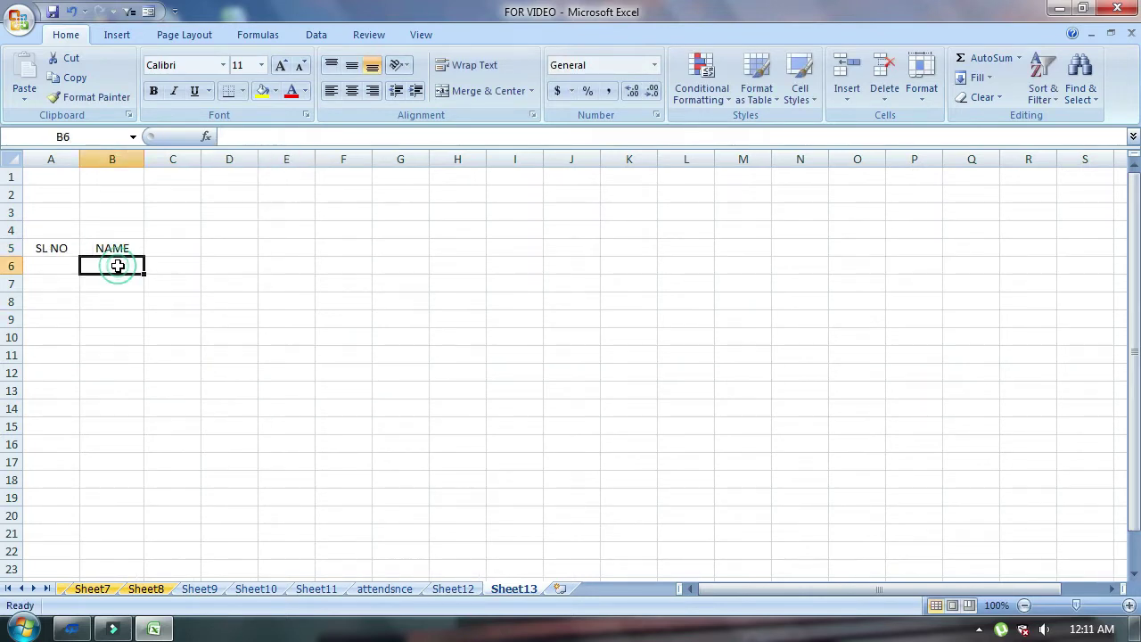
{"action": "key", "text": "ctrl+v"}
{"action": "left_click", "coordinate": [56, 265]}
{"action": "type", "text": "1"}
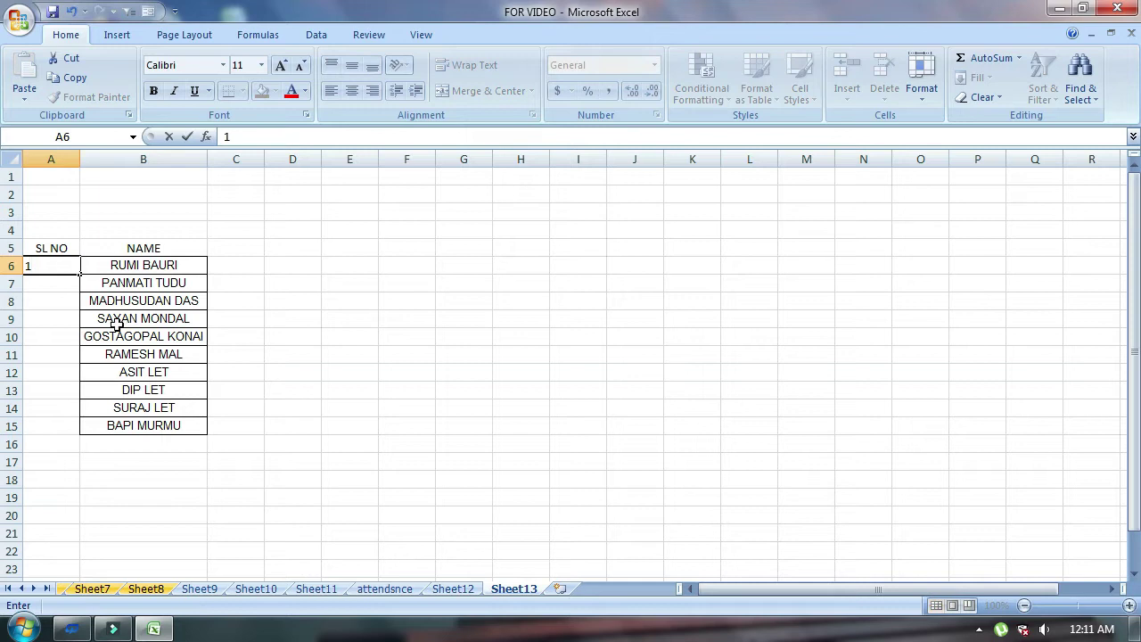
{"action": "left_click_drag", "start_coordinate": [79, 277], "coordinate": [82, 435]}
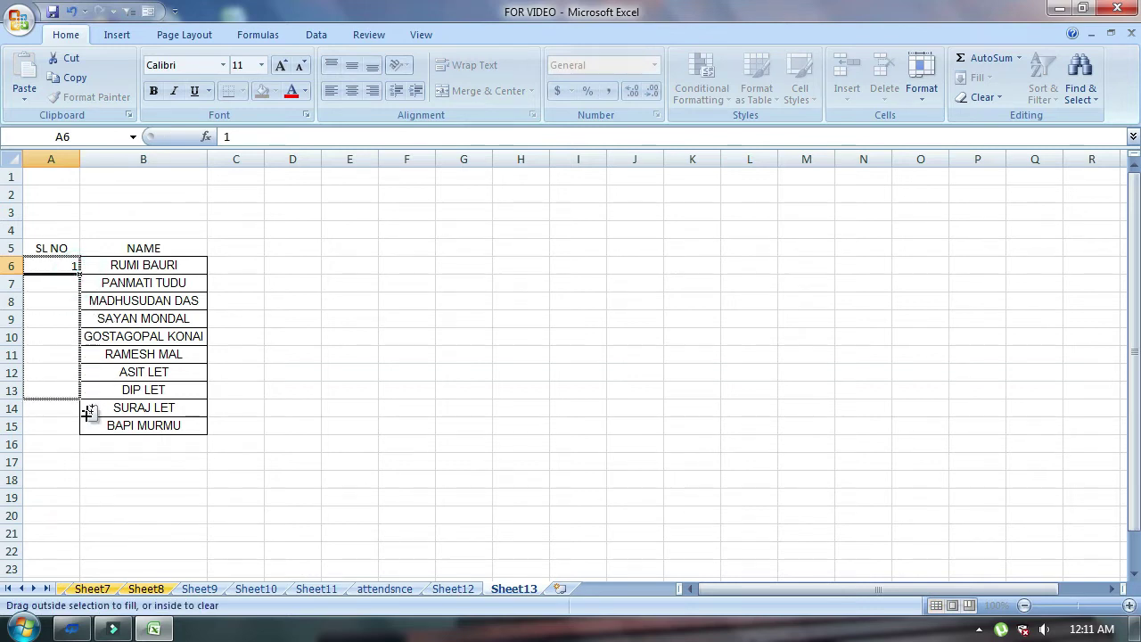
{"action": "left_click_drag", "start_coordinate": [48, 247], "coordinate": [122, 248]}
Step: Make the SL NO and NAME headings bold with all borders
{"action": "left_click", "coordinate": [153, 91]}
{"action": "left_click", "coordinate": [242, 91]}
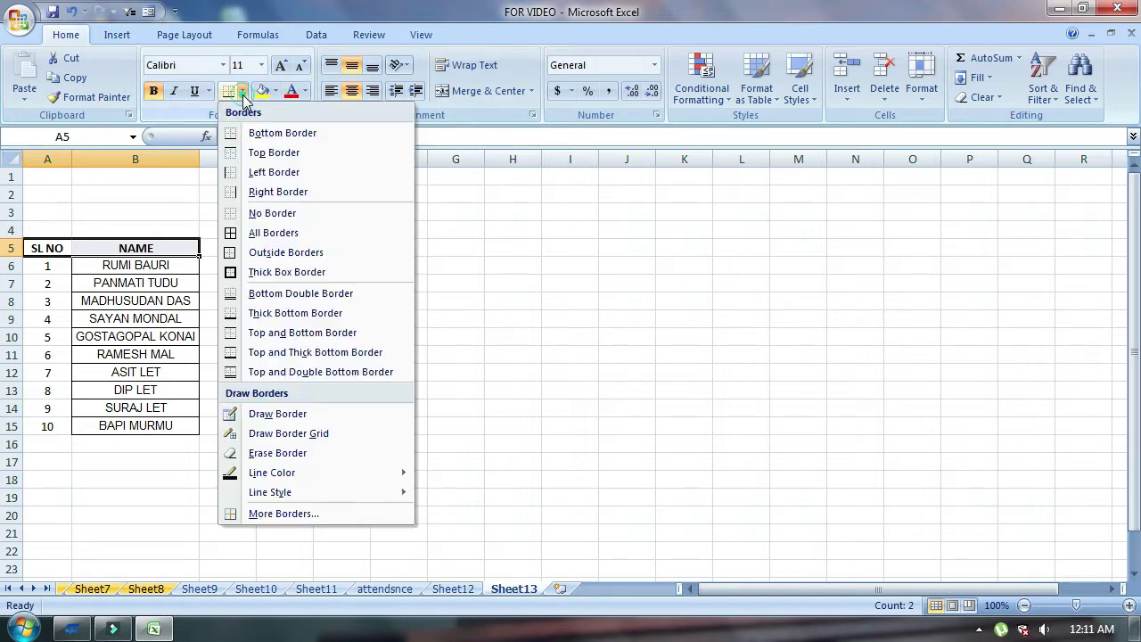
{"action": "left_click", "coordinate": [261, 232]}
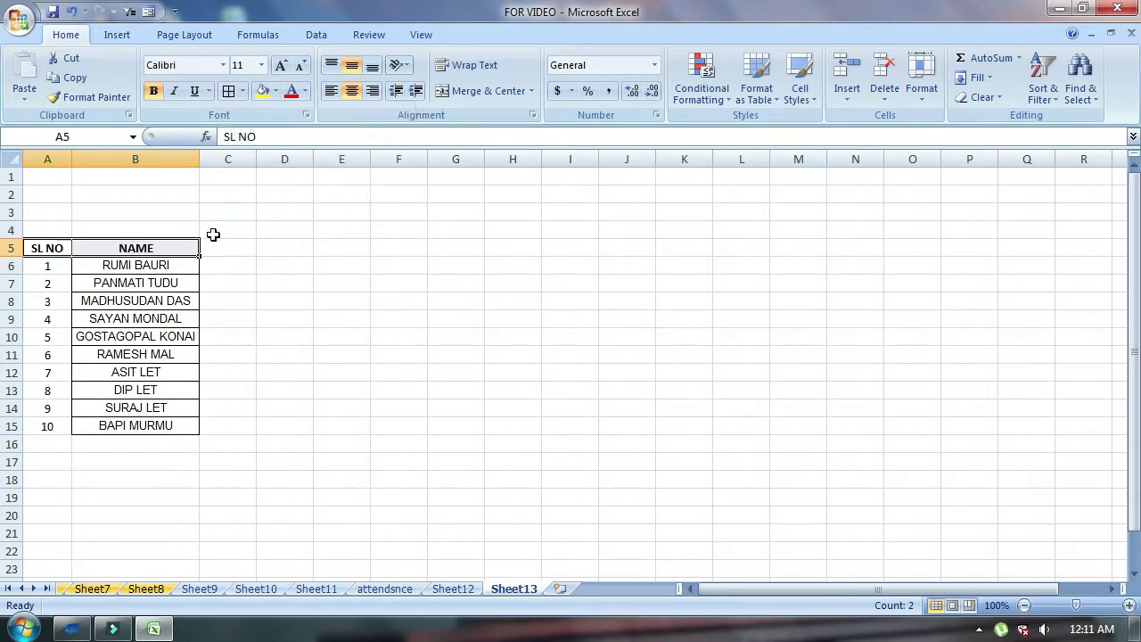
Step: Fill the SL NO and NAME heading cells with blue
{"action": "left_click", "coordinate": [51, 250]}
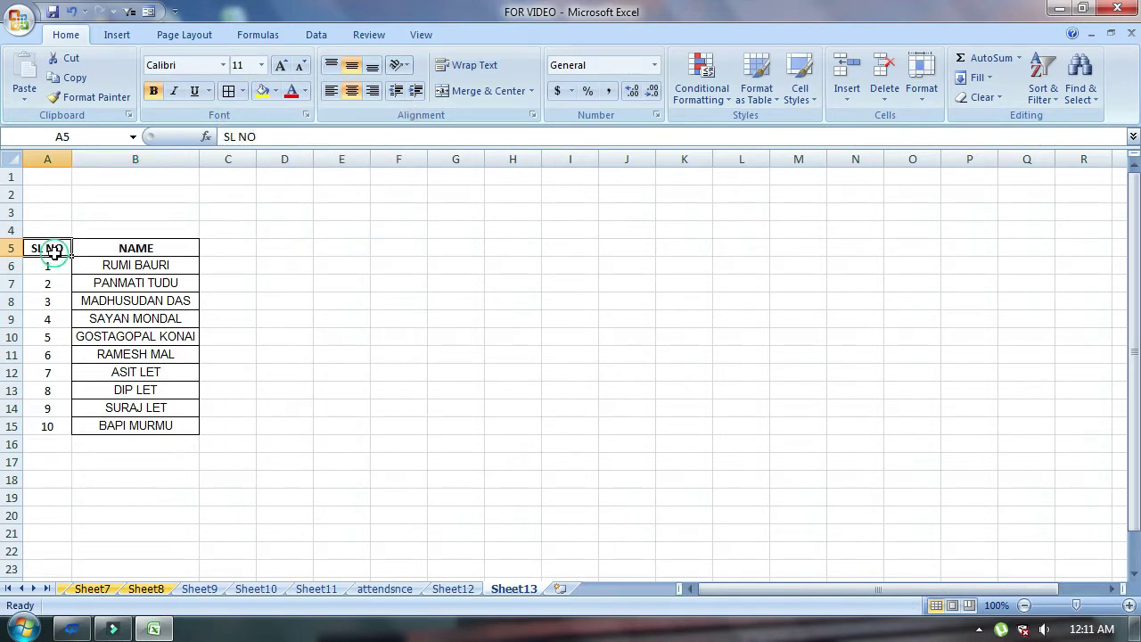
{"action": "left_click", "coordinate": [275, 91]}
{"action": "left_click", "coordinate": [305, 152]}
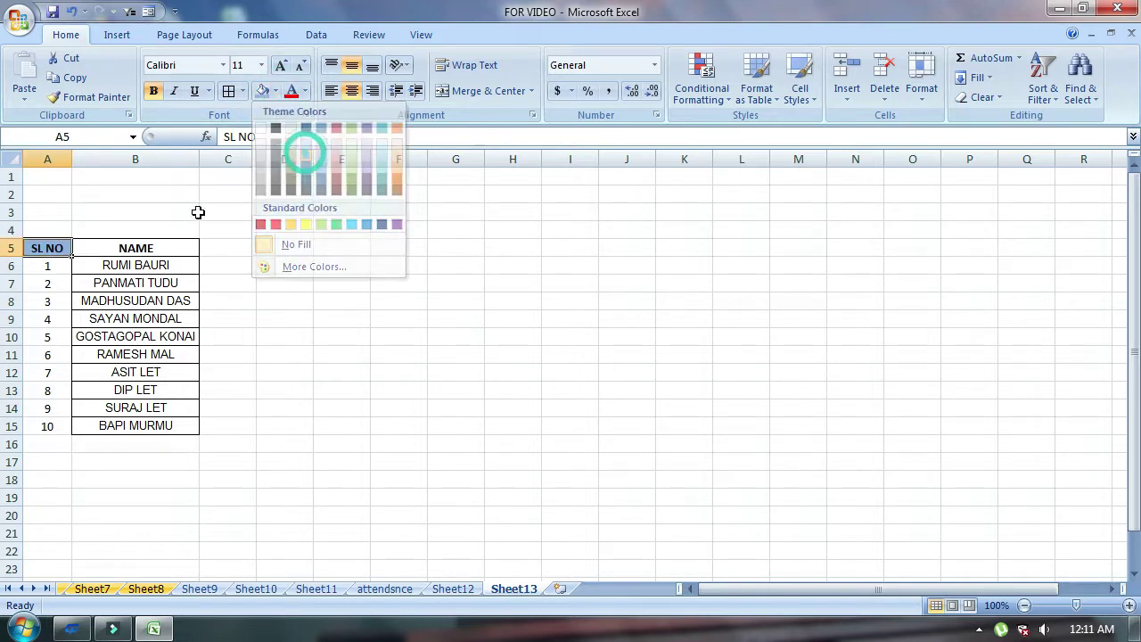
{"action": "left_click", "coordinate": [160, 242]}
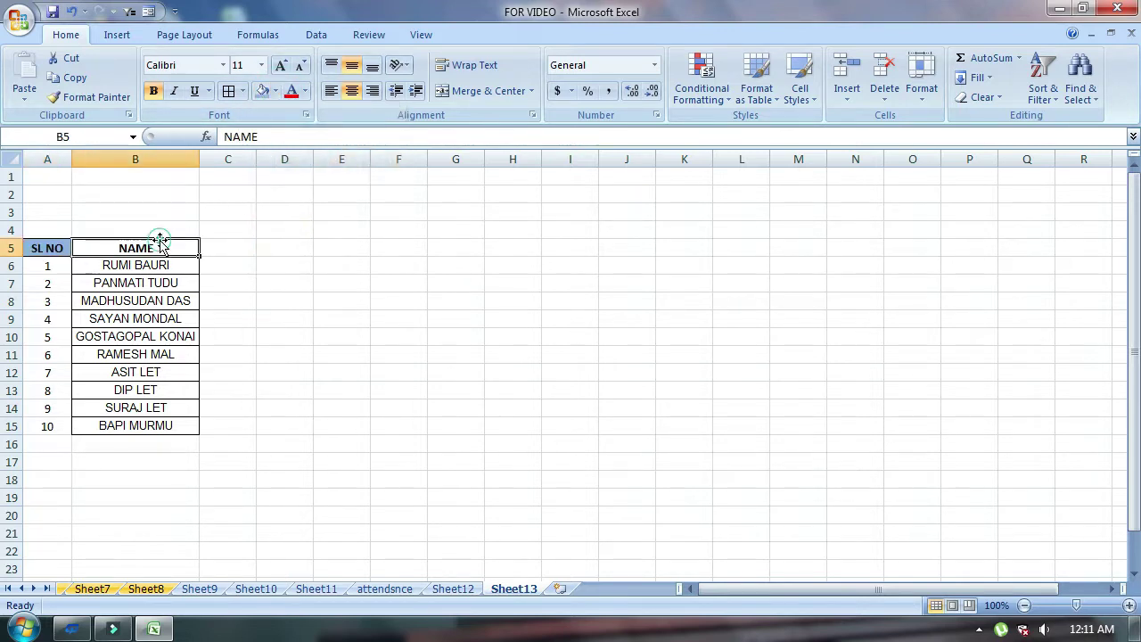
{"action": "left_click", "coordinate": [276, 91]}
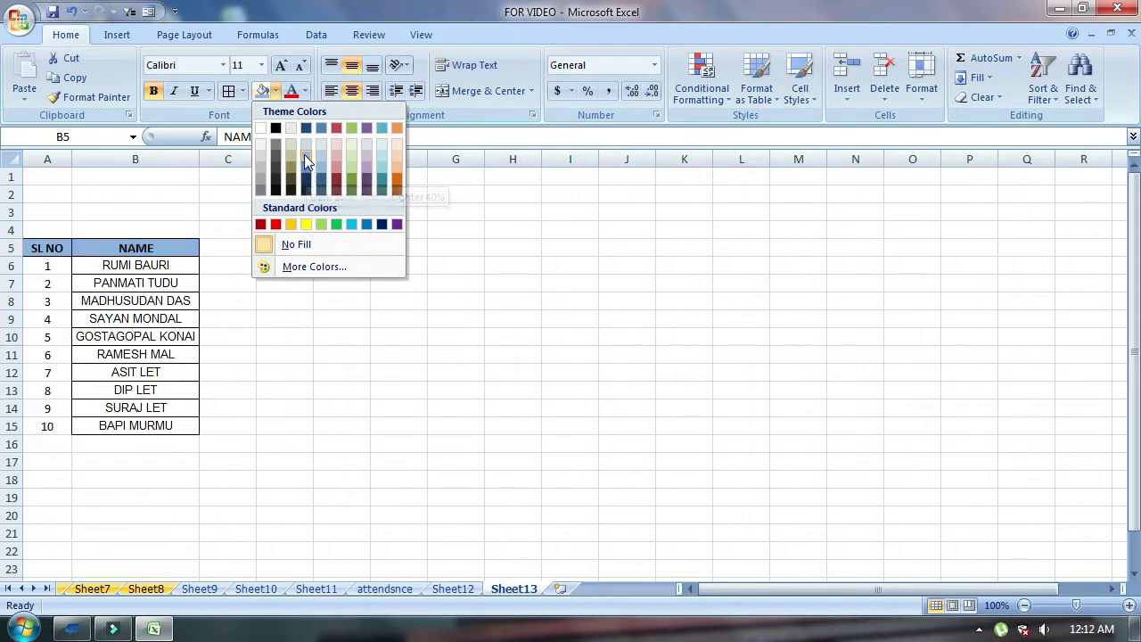
{"action": "left_click", "coordinate": [304, 154]}
{"action": "left_click_drag", "start_coordinate": [46, 265], "coordinate": [56, 426]}
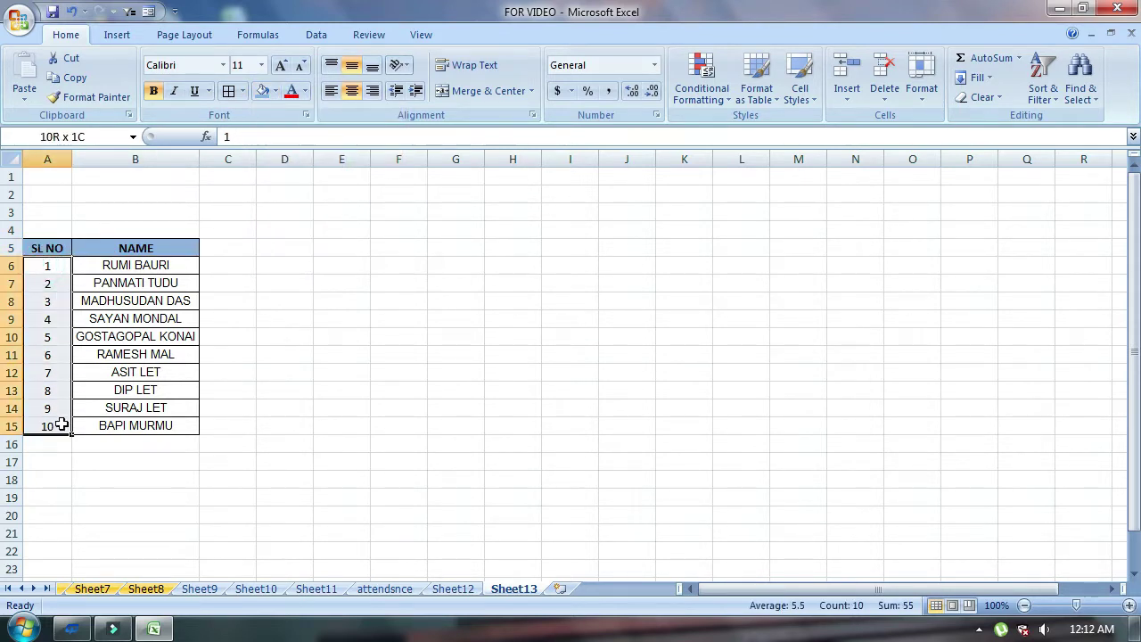
Step: Enter the date 01-11-2022 in cell C4
{"action": "left_click", "coordinate": [234, 265]}
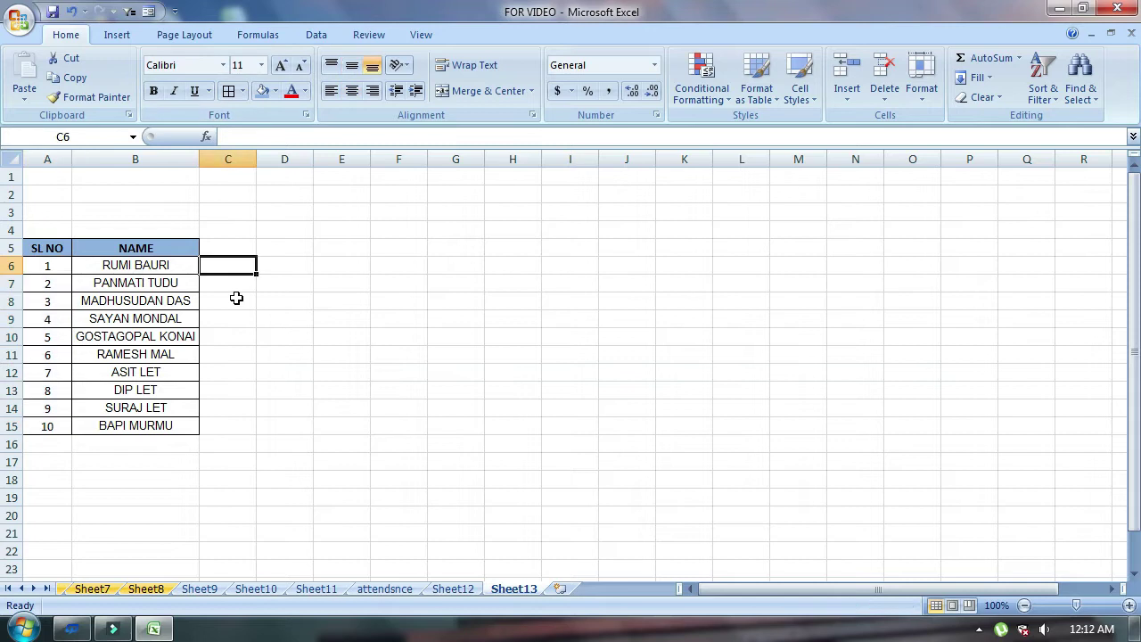
{"action": "left_click", "coordinate": [217, 230]}
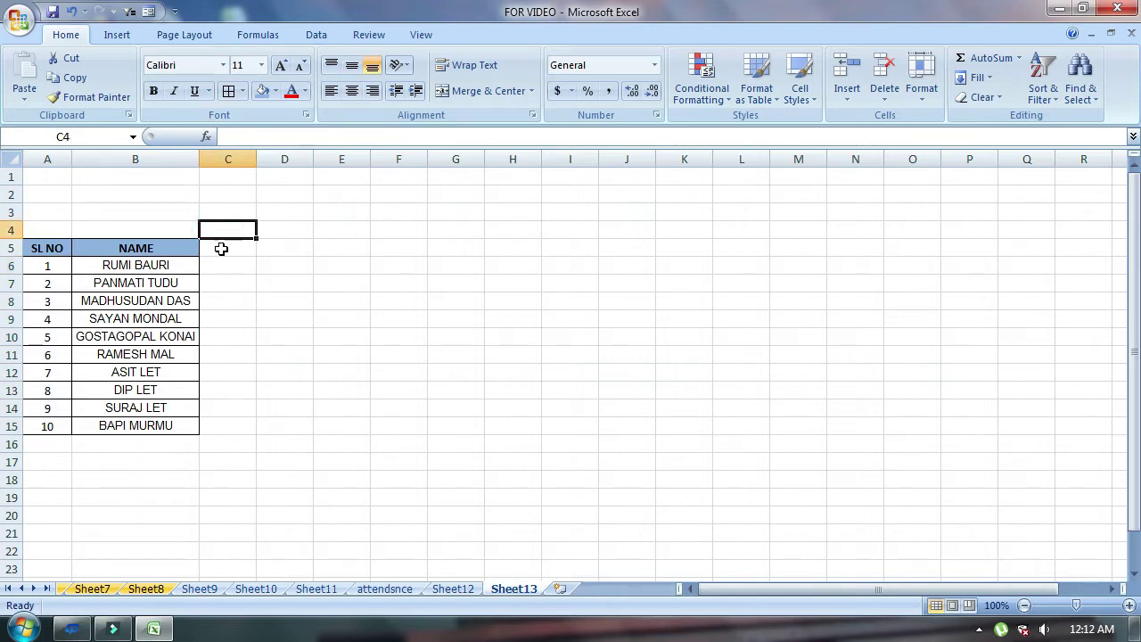
{"action": "left_click", "coordinate": [221, 248]}
{"action": "left_click", "coordinate": [215, 230]}
{"action": "type", "text": "01/11/22"}
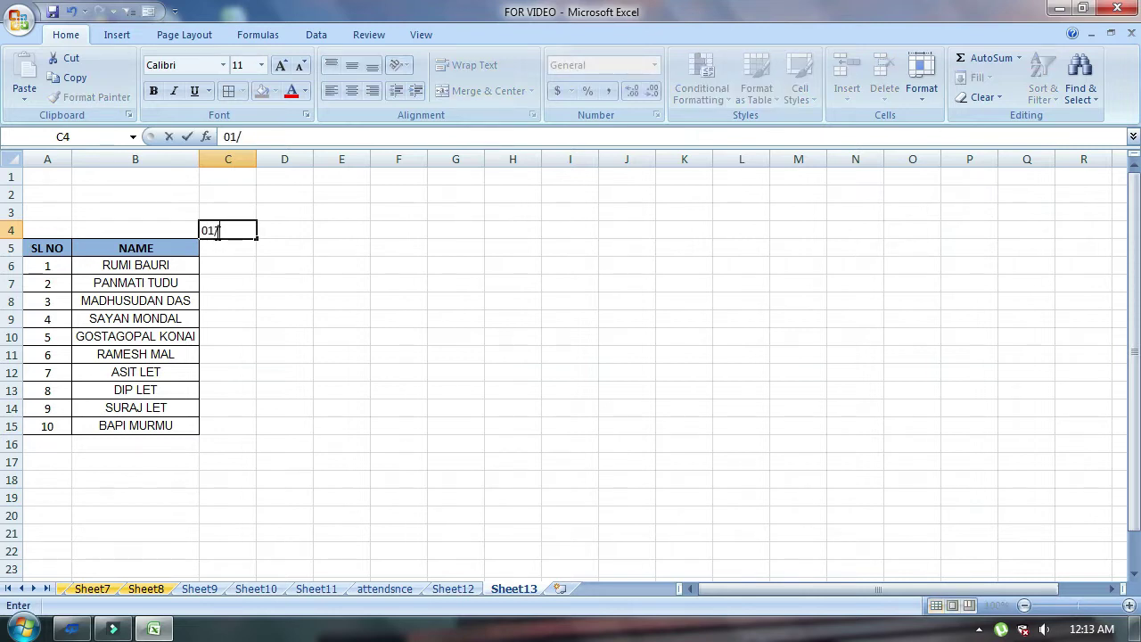
{"action": "left_click", "coordinate": [255, 260]}
Step: Fill dates across row 4 to N4, then clear D4:N4 so only C4 remains
{"action": "left_click", "coordinate": [229, 228]}
{"action": "left_click_drag", "start_coordinate": [256, 235], "coordinate": [878, 239]}
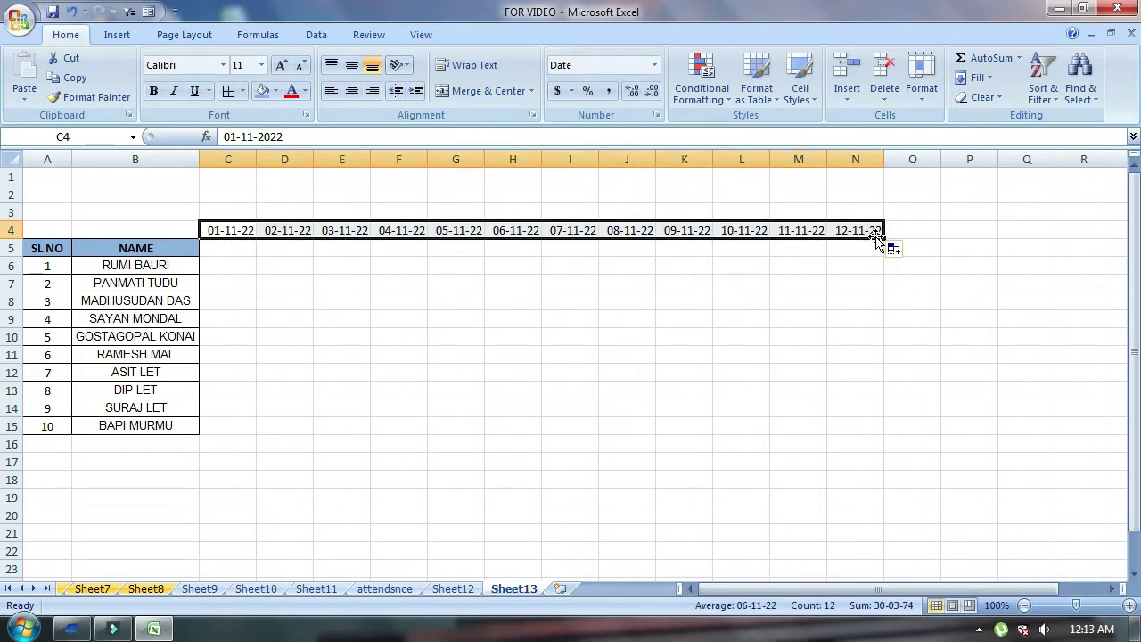
{"action": "left_click", "coordinate": [292, 299]}
{"action": "left_click", "coordinate": [237, 232]}
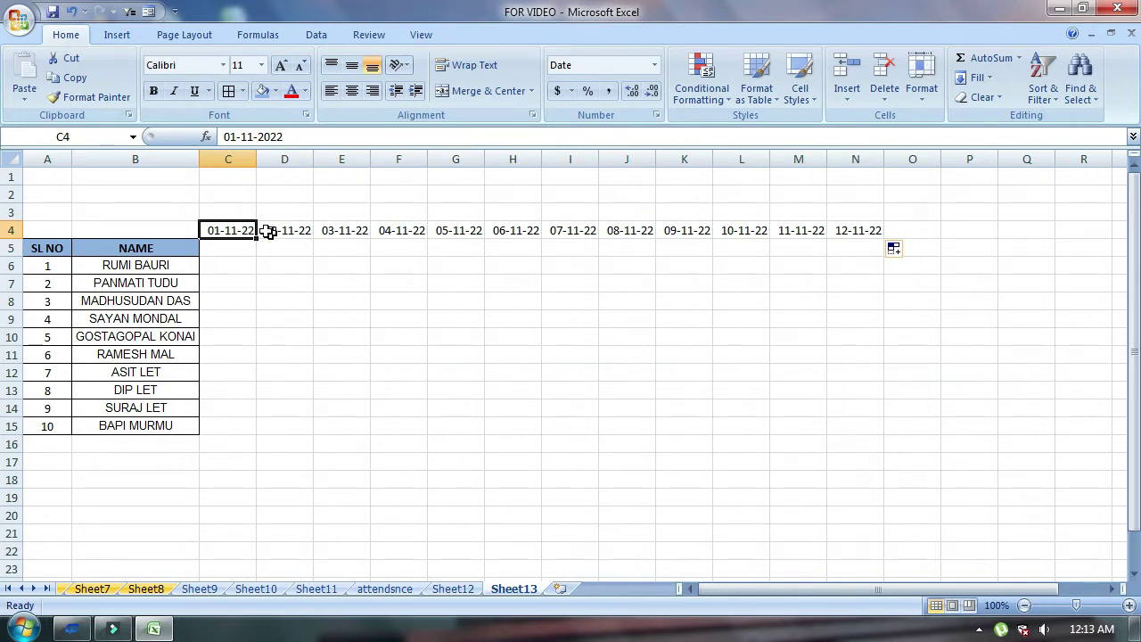
{"action": "left_click_drag", "start_coordinate": [271, 232], "coordinate": [857, 235]}
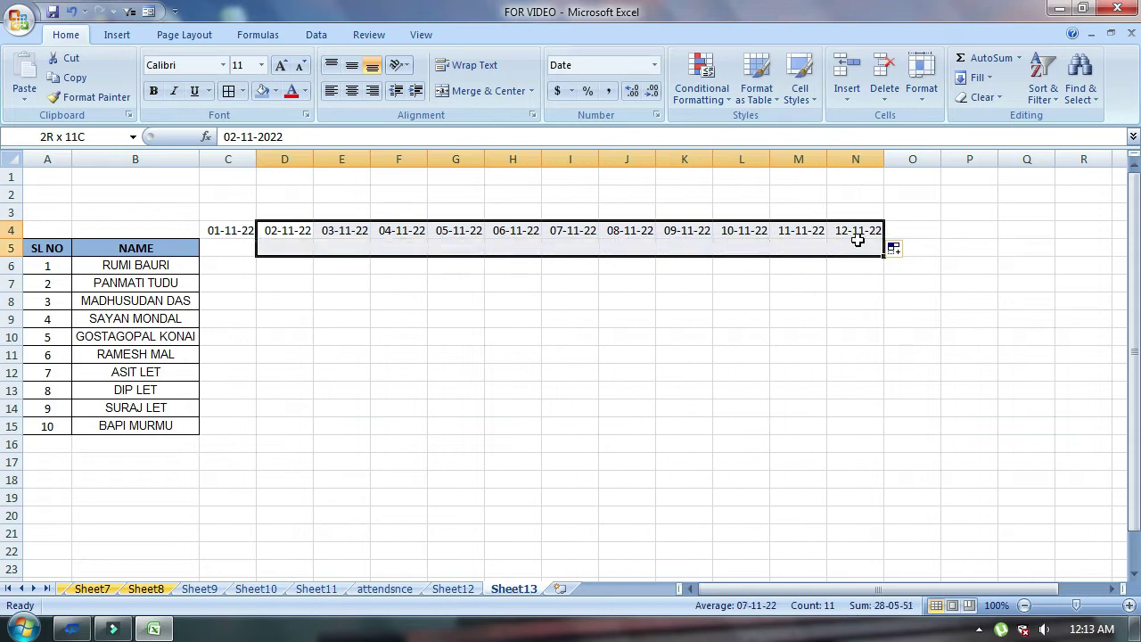
{"action": "left_click", "coordinate": [855, 246]}
{"action": "left_click", "coordinate": [301, 230]}
{"action": "left_click_drag", "start_coordinate": [303, 230], "coordinate": [927, 228]}
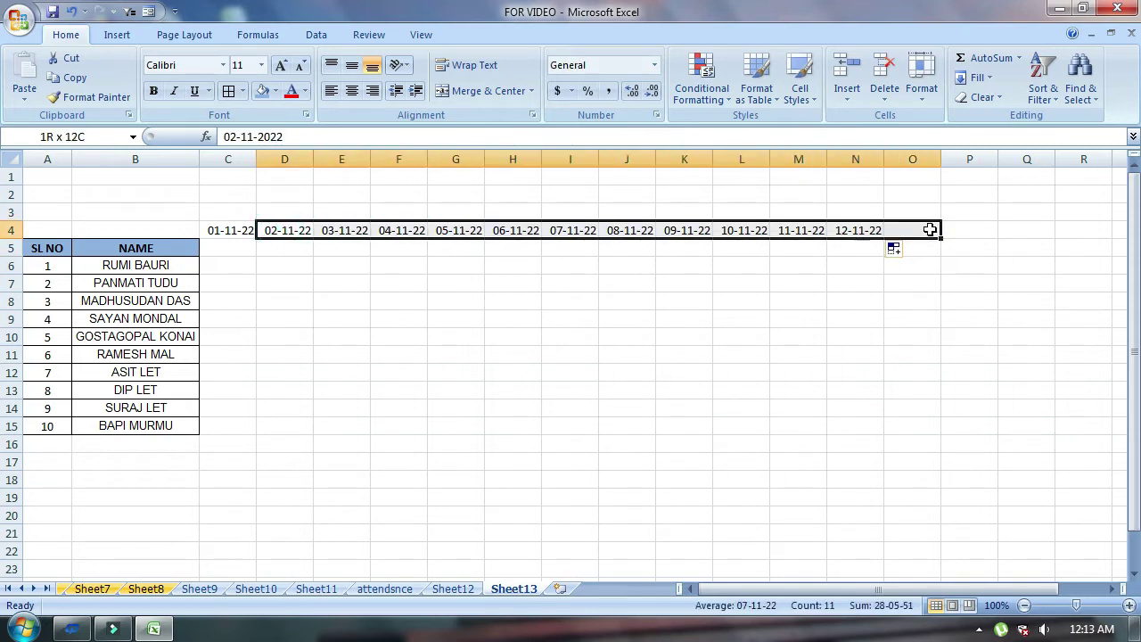
{"action": "key", "text": "Delete"}
{"action": "left_click", "coordinate": [570, 318]}
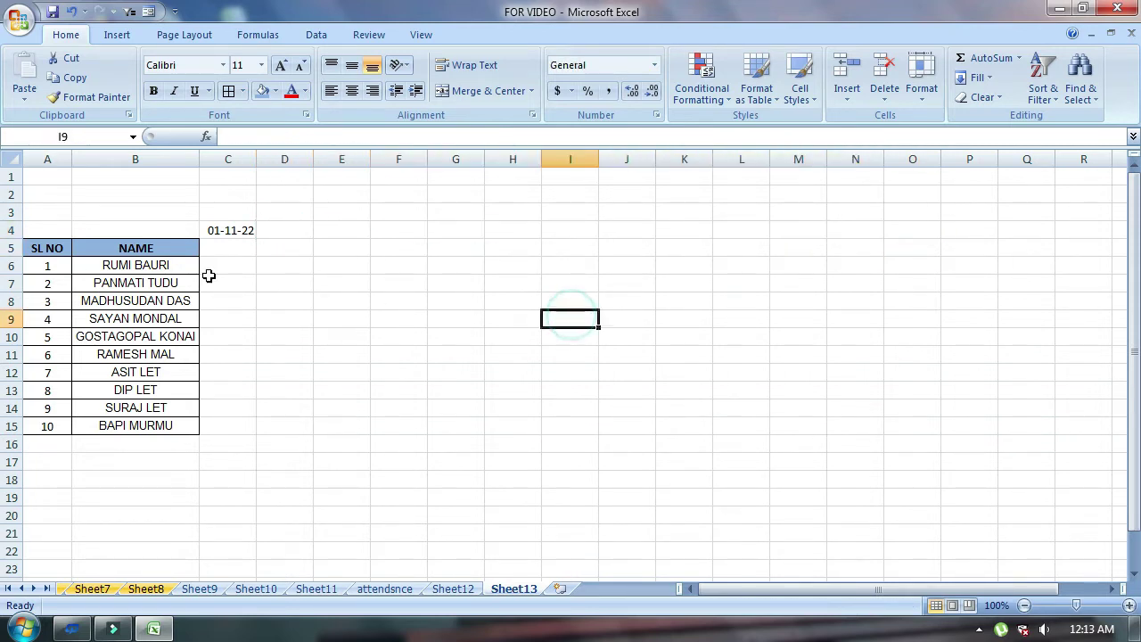
{"action": "left_click", "coordinate": [224, 228]}
Step: Apply the custom number format dd to C4 so its date displays only as 01
{"action": "right_click", "coordinate": [228, 228]}
{"action": "left_click", "coordinate": [283, 442]}
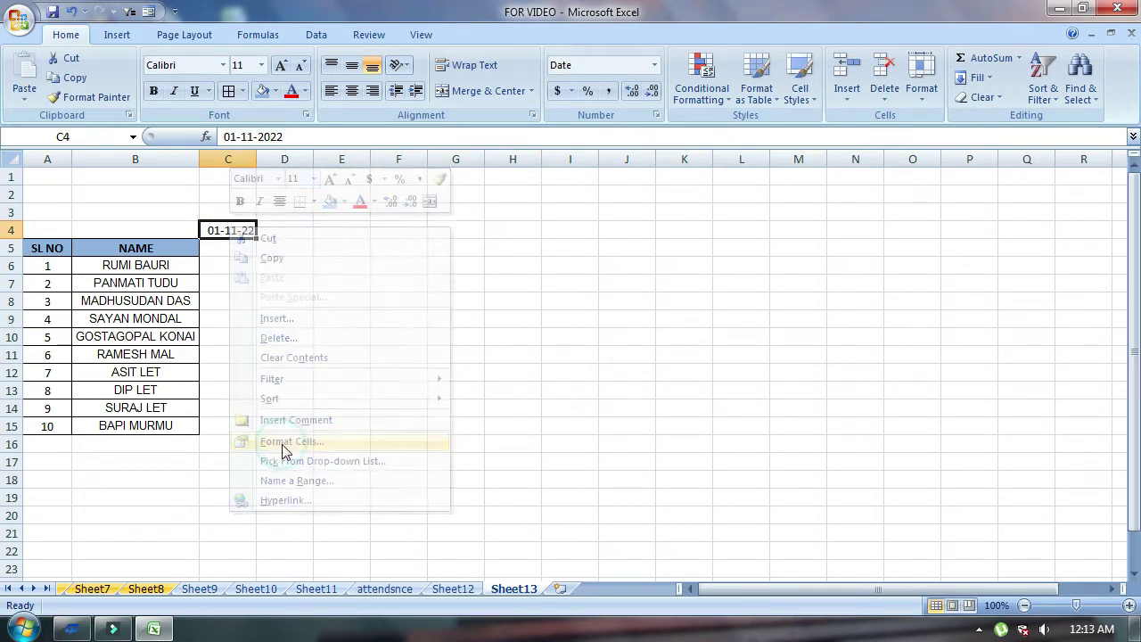
{"action": "left_click_drag", "start_coordinate": [267, 207], "coordinate": [357, 214]}
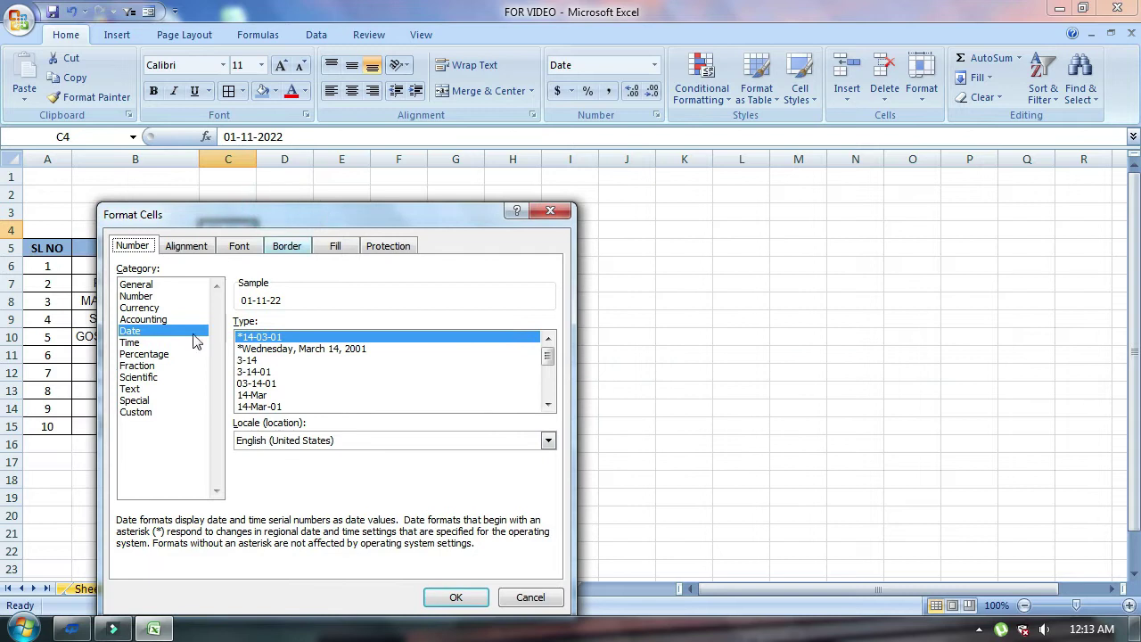
{"action": "left_click", "coordinate": [135, 411]}
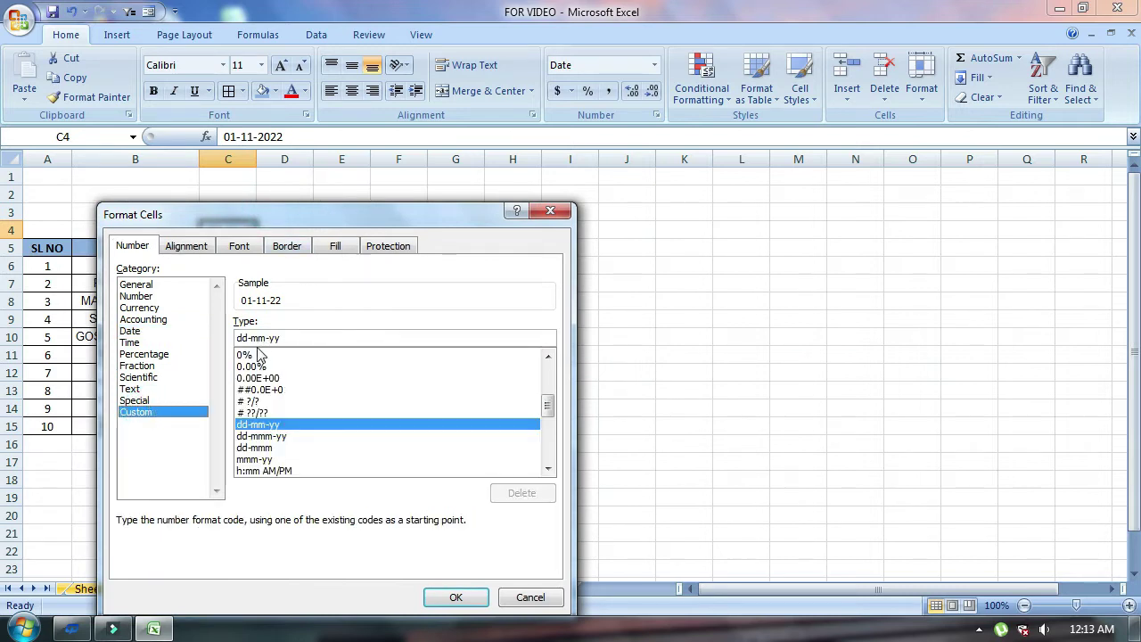
{"action": "left_click", "coordinate": [293, 337]}
{"action": "key", "text": "BackSpace"}
{"action": "key", "text": "BackSpace"}
{"action": "key", "text": "BackSpace"}
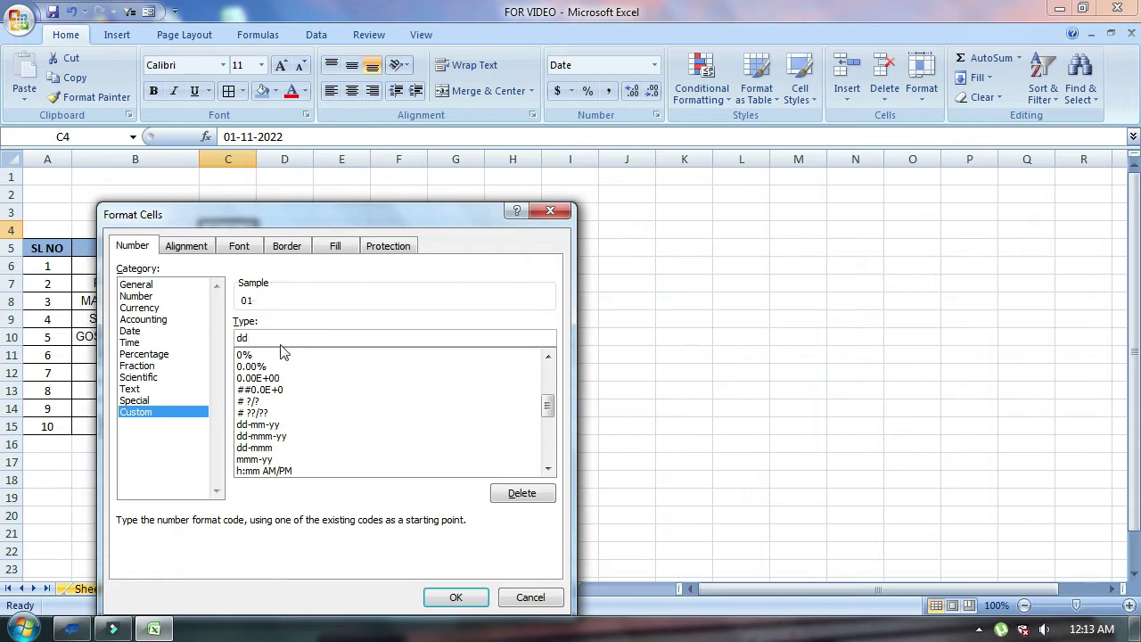
{"action": "left_click", "coordinate": [455, 596]}
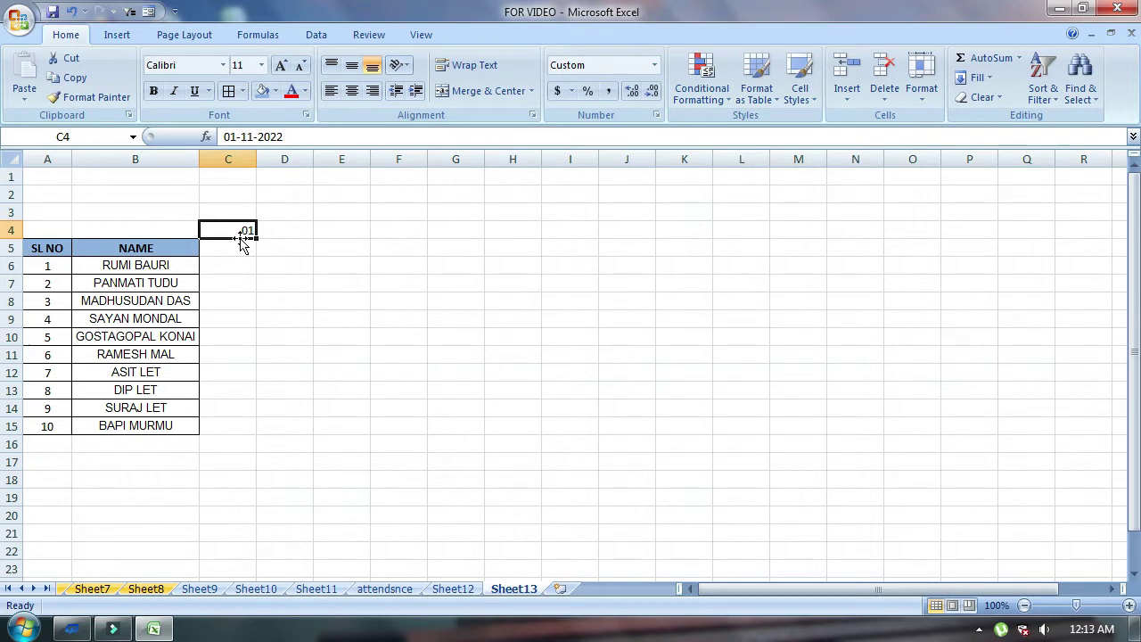
Step: Extend the day numbers along row 4 and apply All Borders to the C4:AF15 grid
{"action": "left_click_drag", "start_coordinate": [256, 237], "coordinate": [1137, 278]}
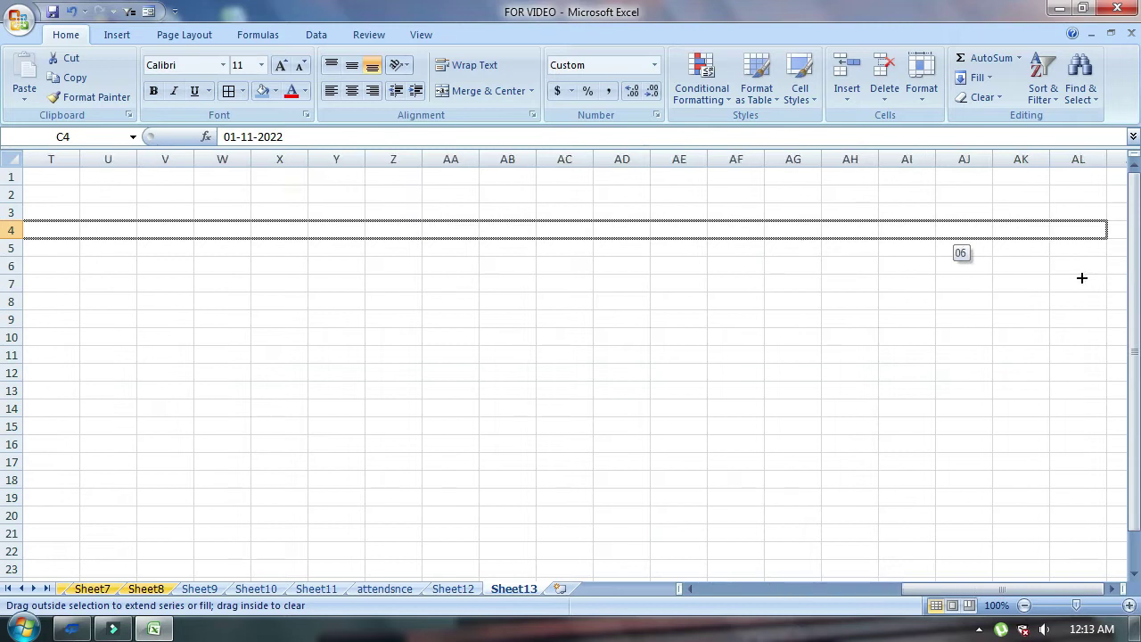
{"action": "left_click_drag", "start_coordinate": [1137, 278], "coordinate": [1082, 277]}
{"action": "mouse_move", "coordinate": [212, 229]}
{"action": "left_mouse_down"}
{"action": "mouse_move", "coordinate": [230, 334]}
{"action": "mouse_move", "coordinate": [1121, 422]}
{"action": "left_mouse_up"}
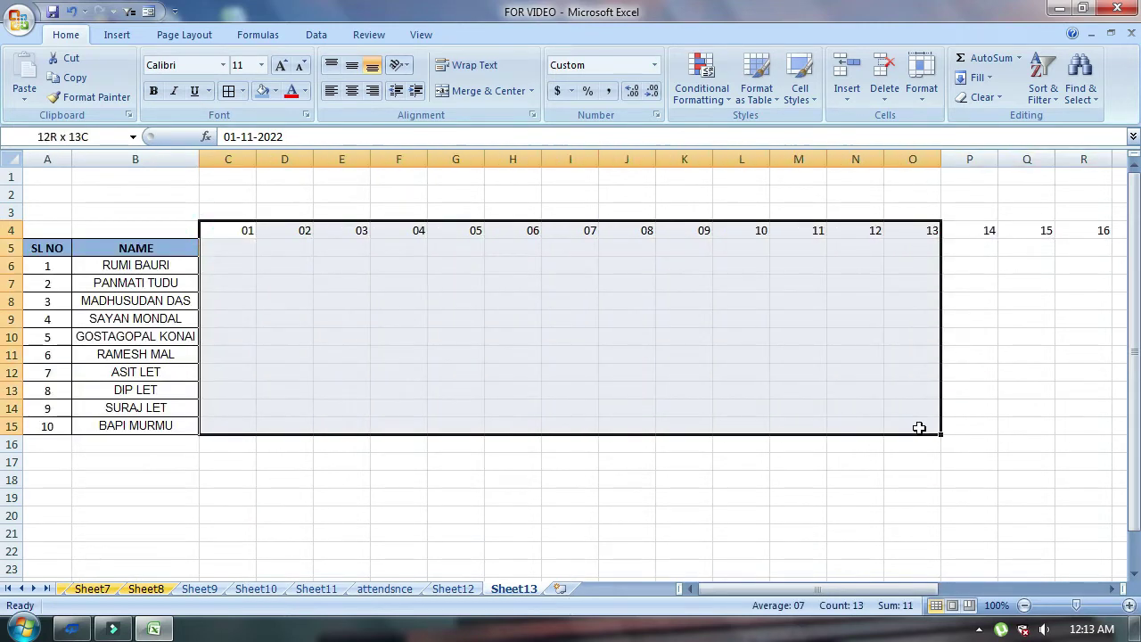
{"action": "left_click_drag", "start_coordinate": [1121, 421], "coordinate": [975, 419]}
{"action": "left_click", "coordinate": [228, 90]}
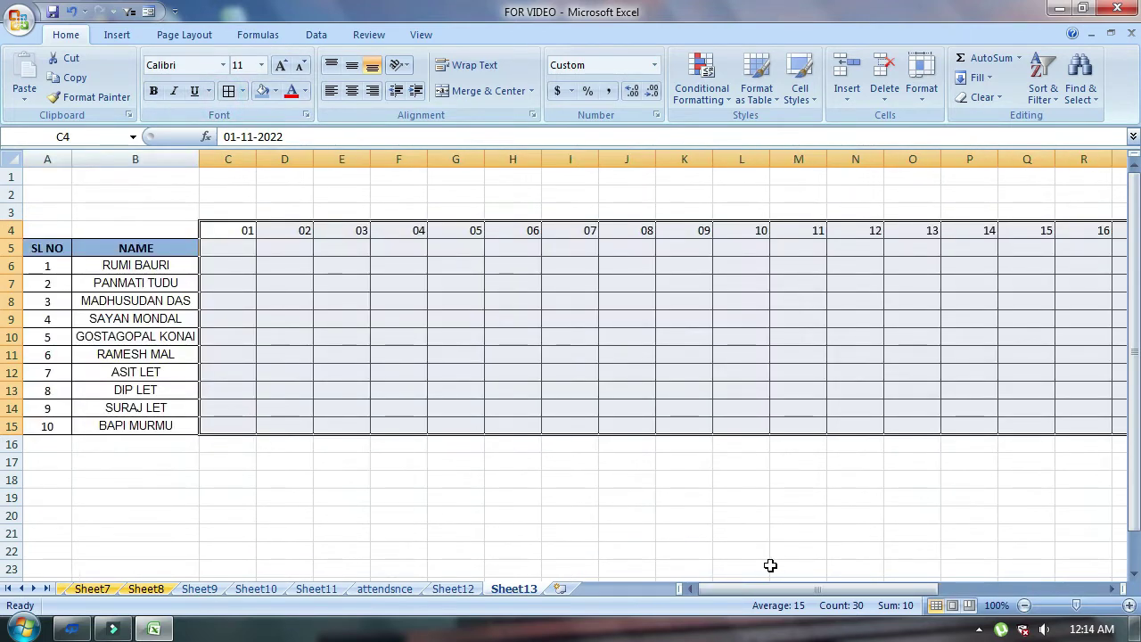
{"action": "left_click", "coordinate": [437, 456]}
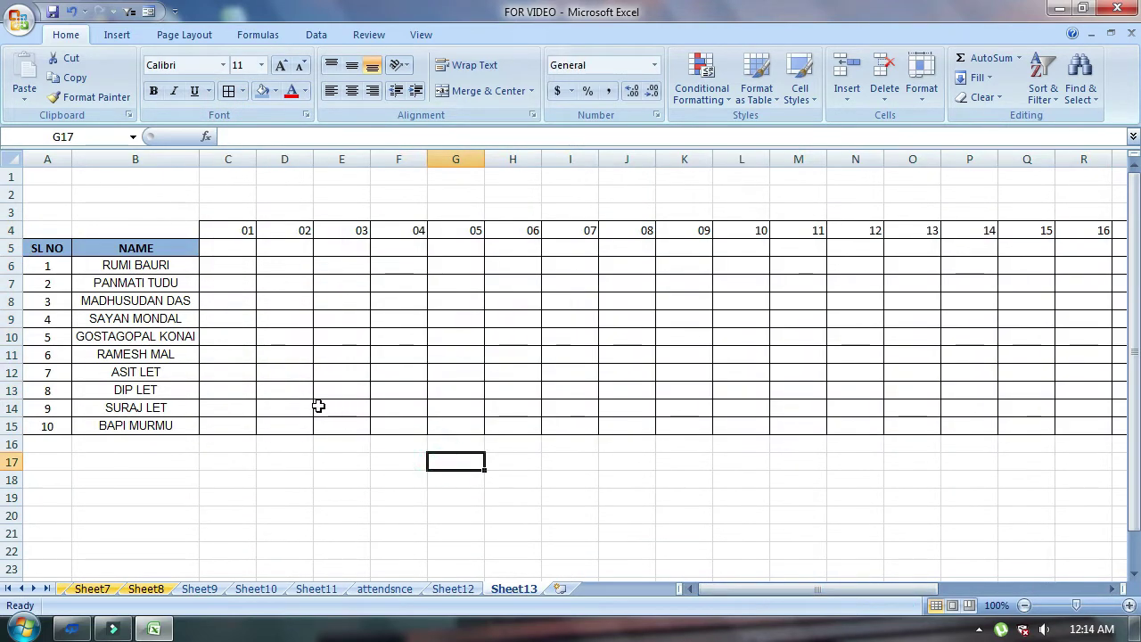
Step: Check the date value stored in C4 and return to cell C5
{"action": "left_click", "coordinate": [230, 247]}
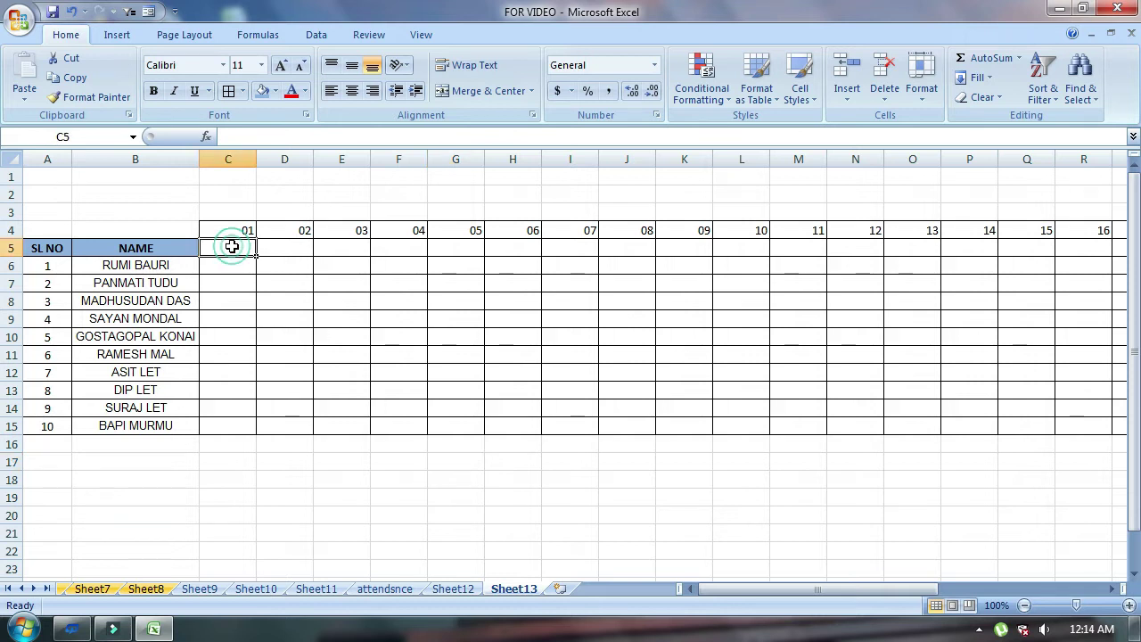
{"action": "left_click", "coordinate": [228, 231]}
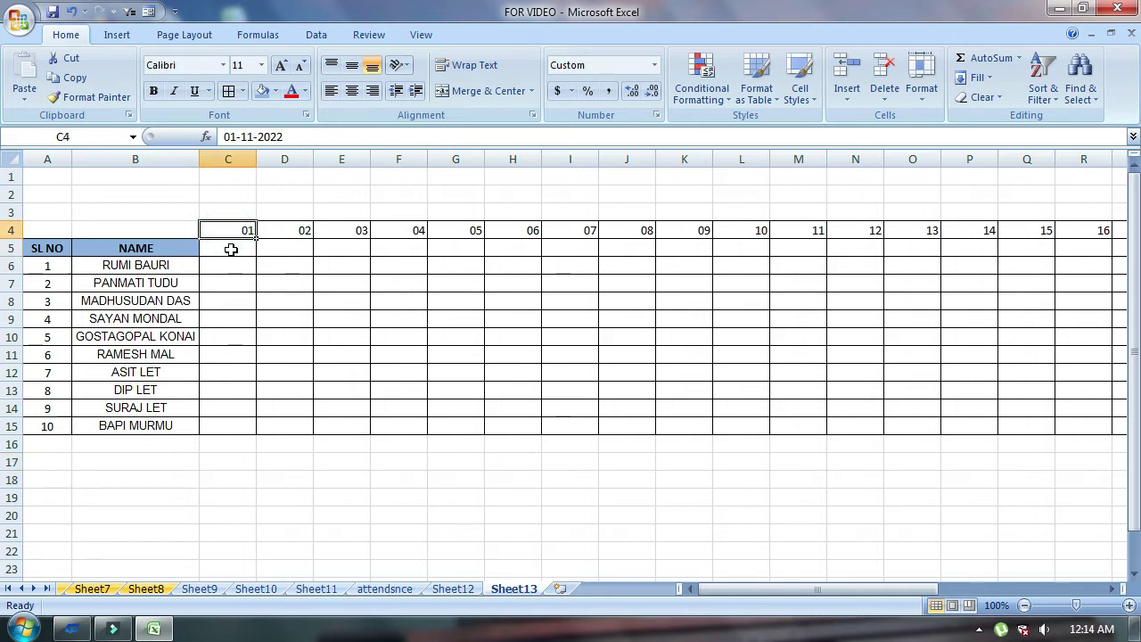
{"action": "left_click", "coordinate": [230, 247]}
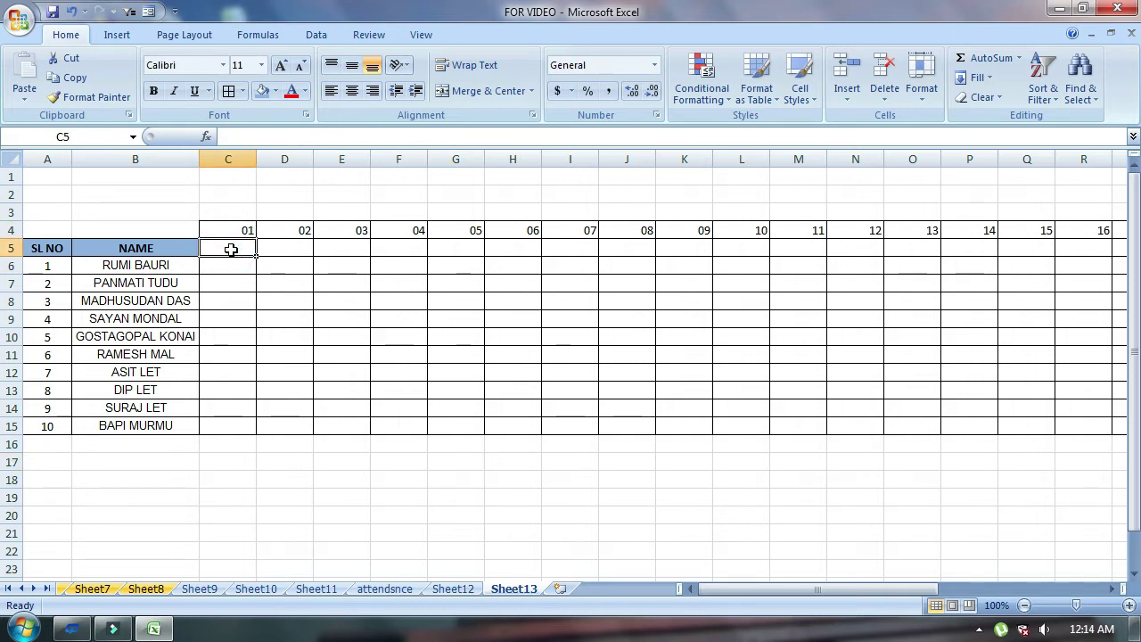
{"action": "left_click", "coordinate": [303, 255]}
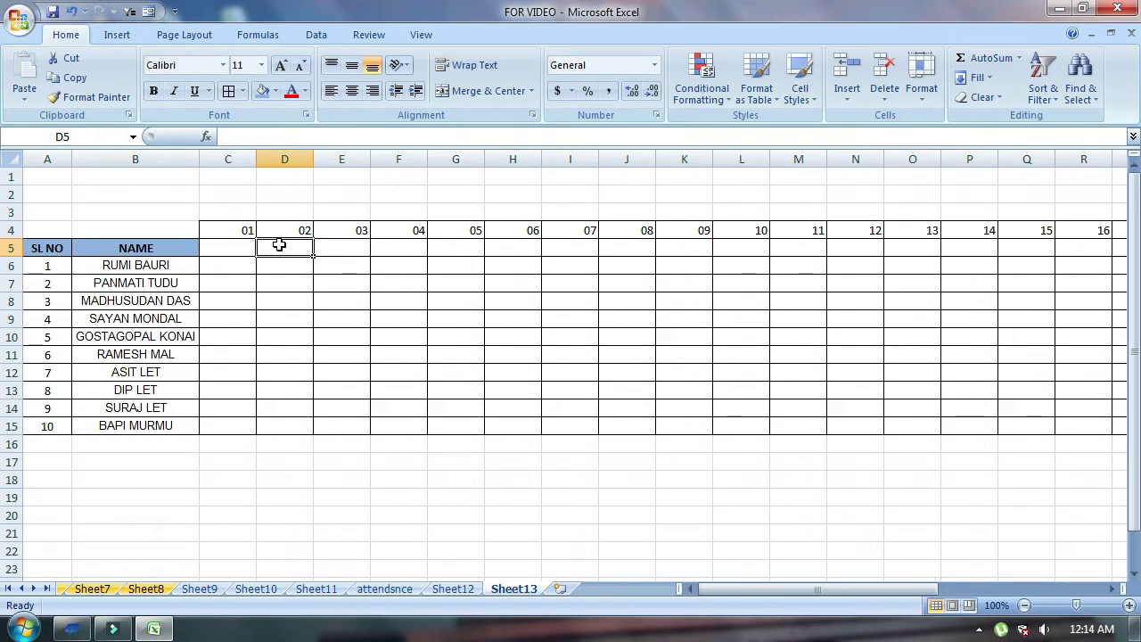
{"action": "key", "text": "Left"}
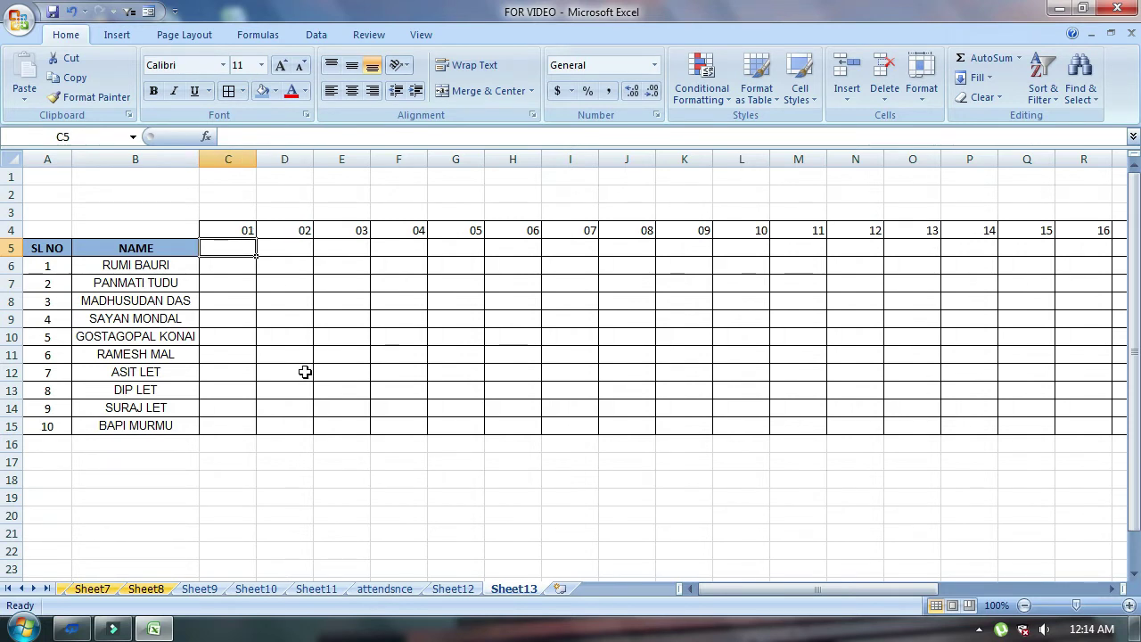
Step: Enter =TEXT(C4,"ddd") in C5 to show the weekday name
{"action": "type", "text": "=TEXT("}
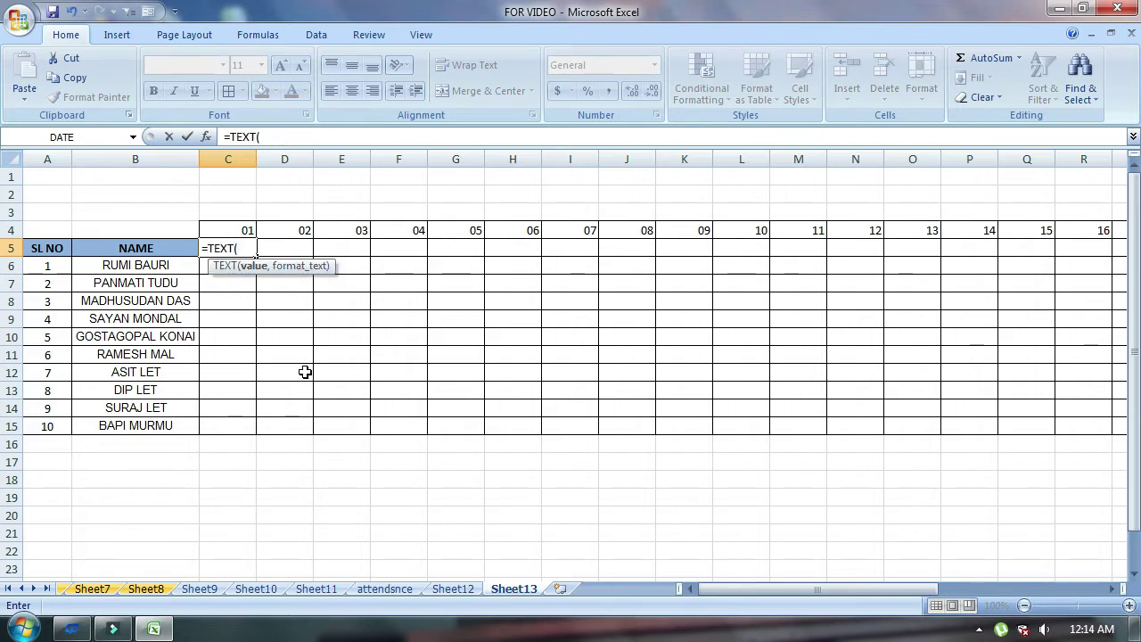
{"action": "left_click", "coordinate": [246, 228]}
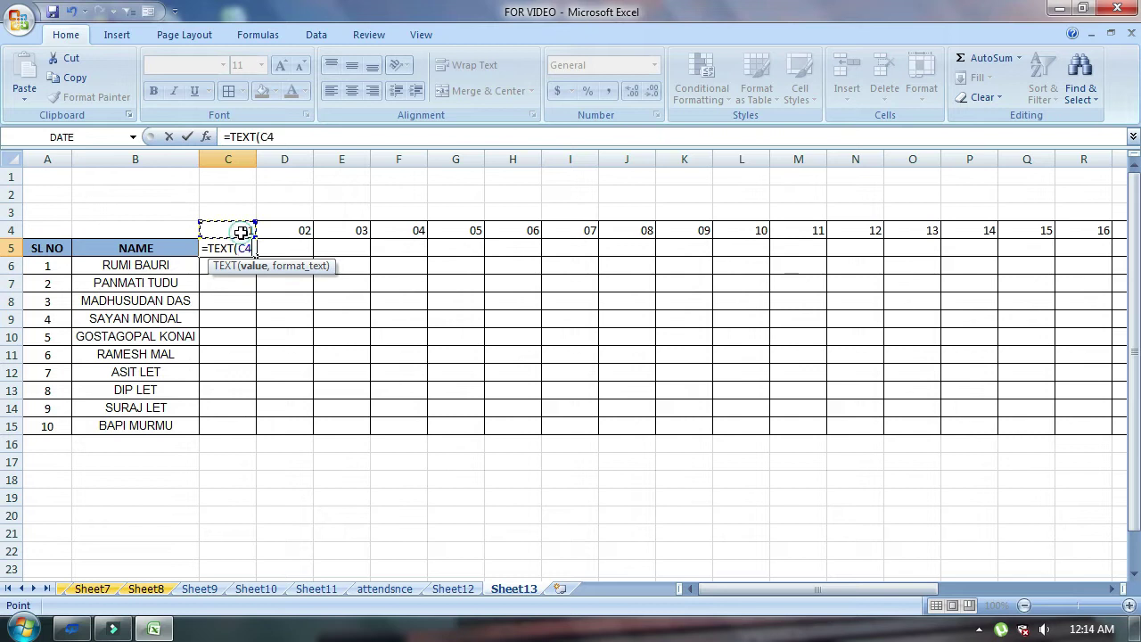
{"action": "type", "text": ",\""}
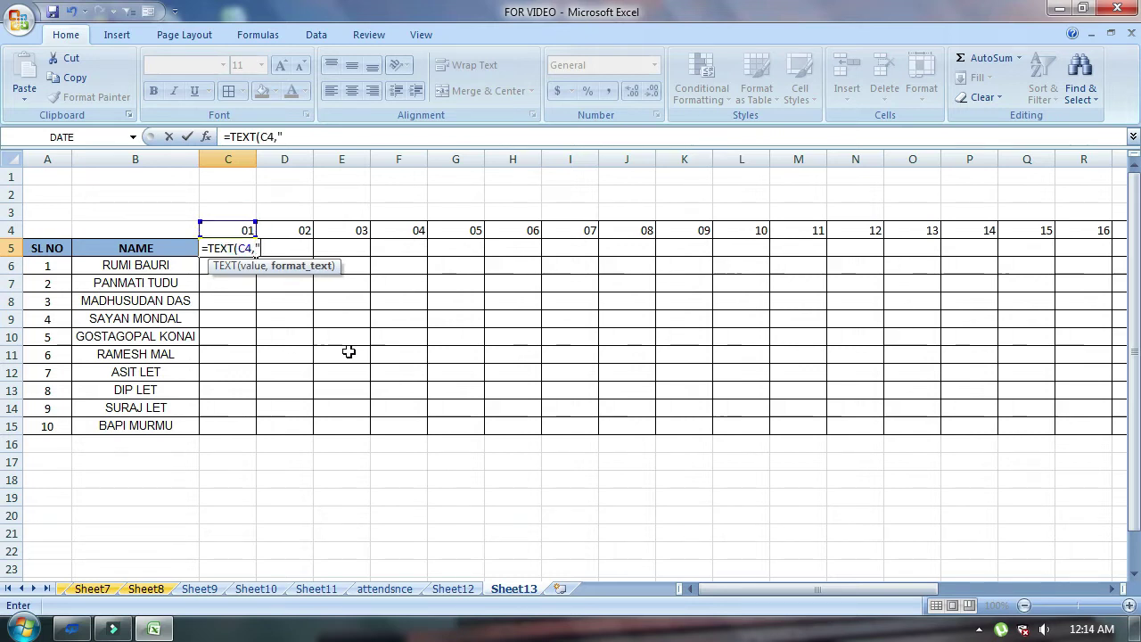
{"action": "type", "text": "ddd\""}
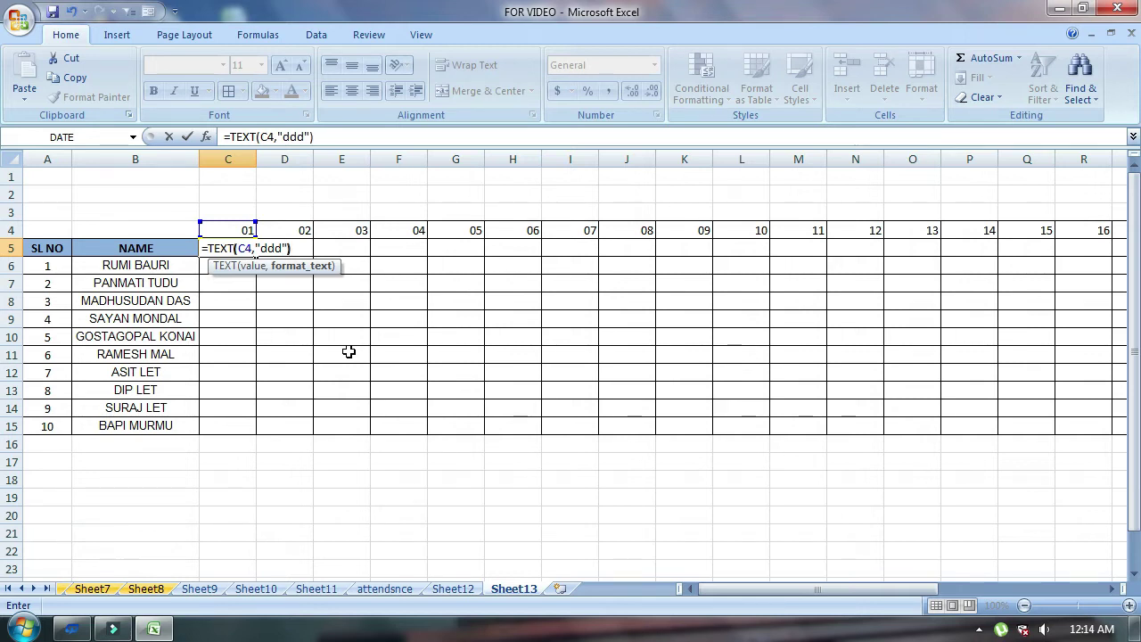
{"action": "key", "text": "Return"}
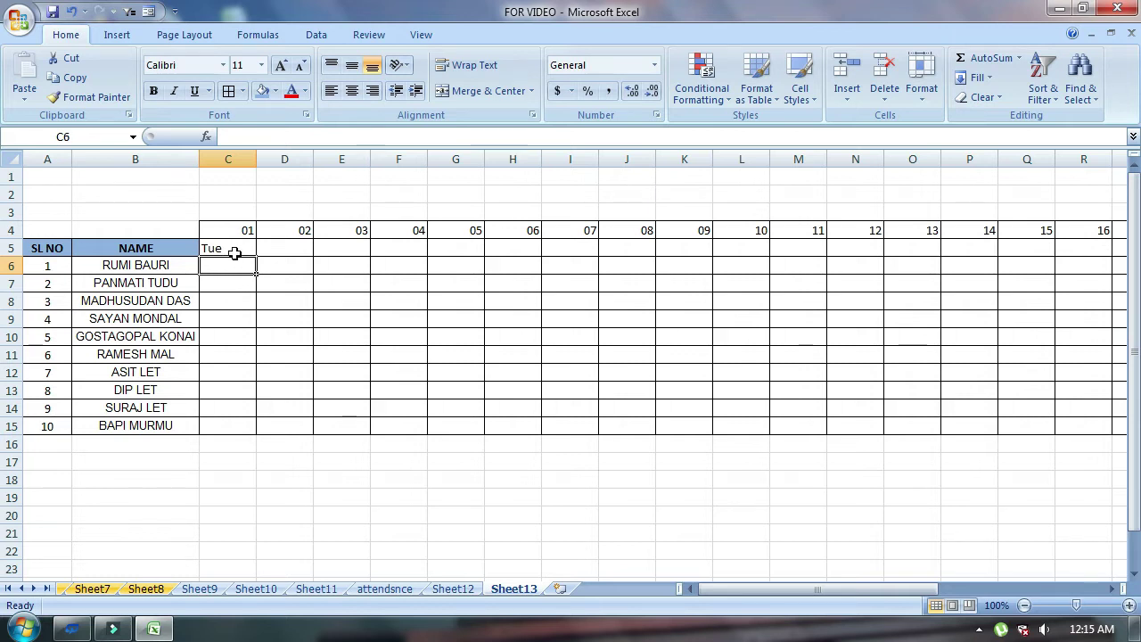
Step: Copy the weekday formula across row 5 to AF5 and centre the names
{"action": "left_click", "coordinate": [228, 252]}
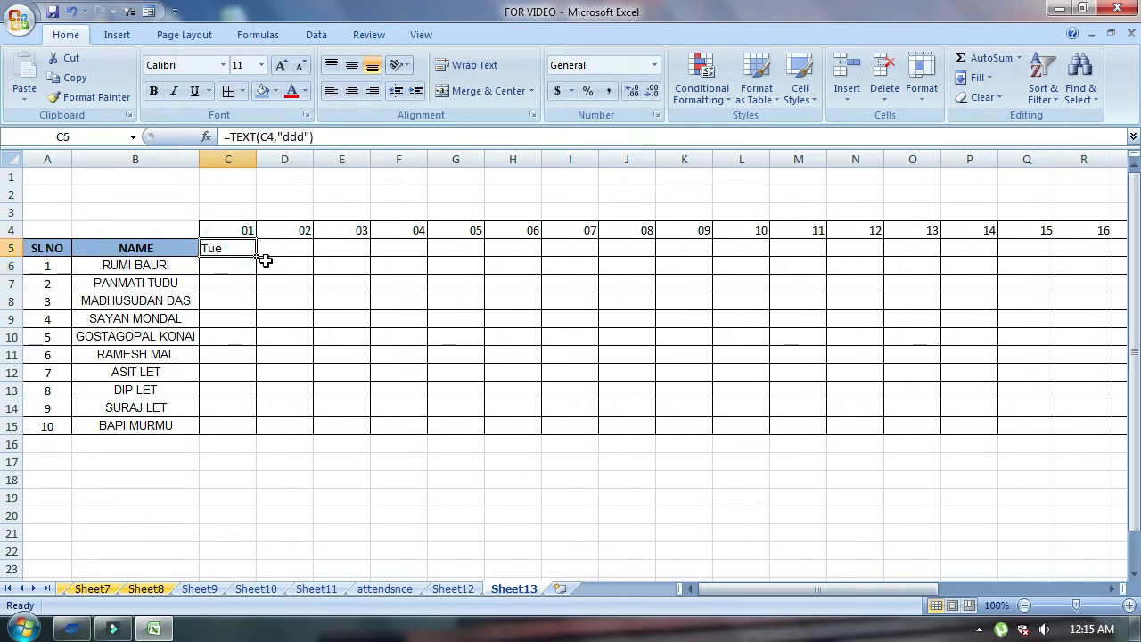
{"action": "mouse_move", "coordinate": [255, 255]}
{"action": "left_mouse_down"}
{"action": "mouse_move", "coordinate": [1137, 255]}
{"action": "mouse_move", "coordinate": [1032, 250]}
{"action": "left_mouse_up"}
{"action": "left_click", "coordinate": [351, 90]}
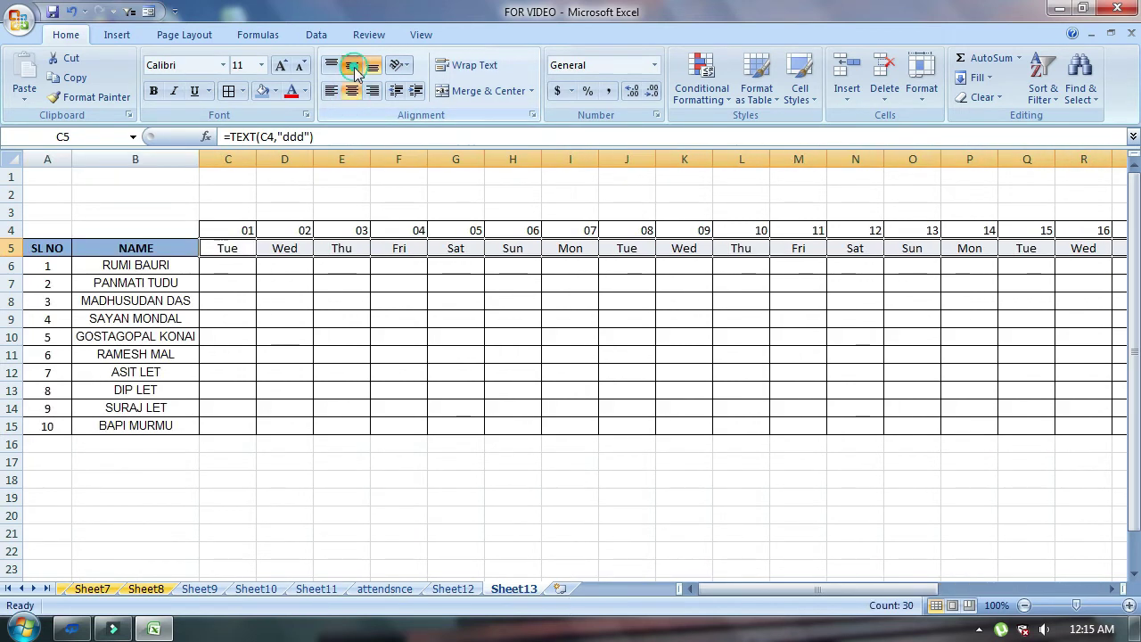
{"action": "left_click", "coordinate": [797, 588]}
{"action": "left_click", "coordinate": [527, 494]}
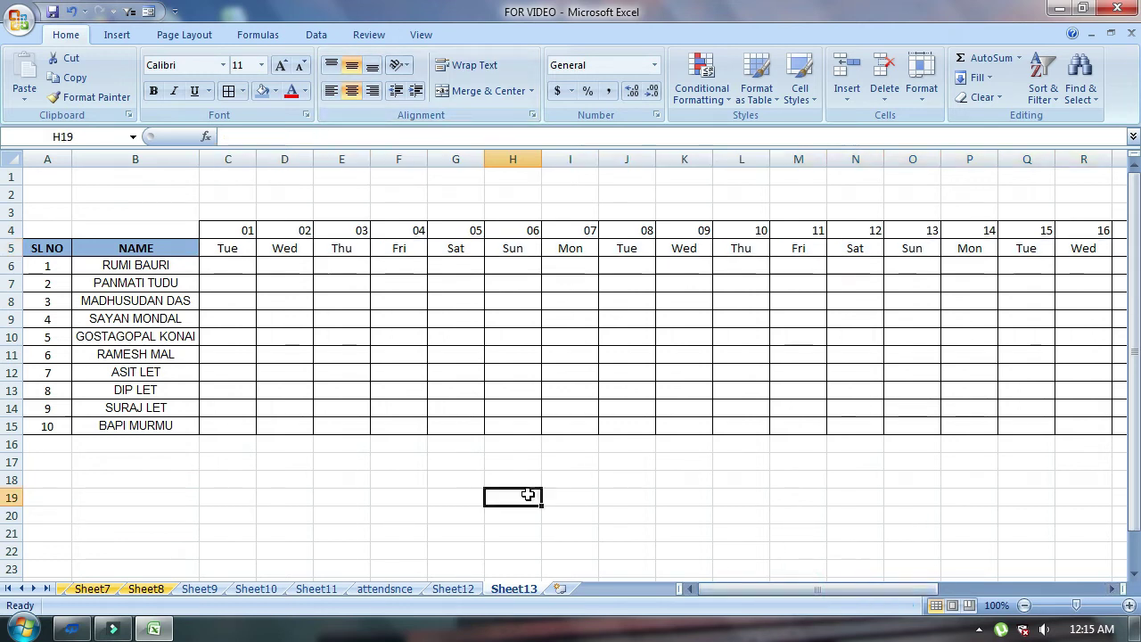
{"action": "mouse_move", "coordinate": [236, 234]}
{"action": "left_mouse_down"}
{"action": "mouse_move", "coordinate": [1010, 297]}
{"action": "mouse_move", "coordinate": [1014, 250]}
{"action": "left_mouse_up"}
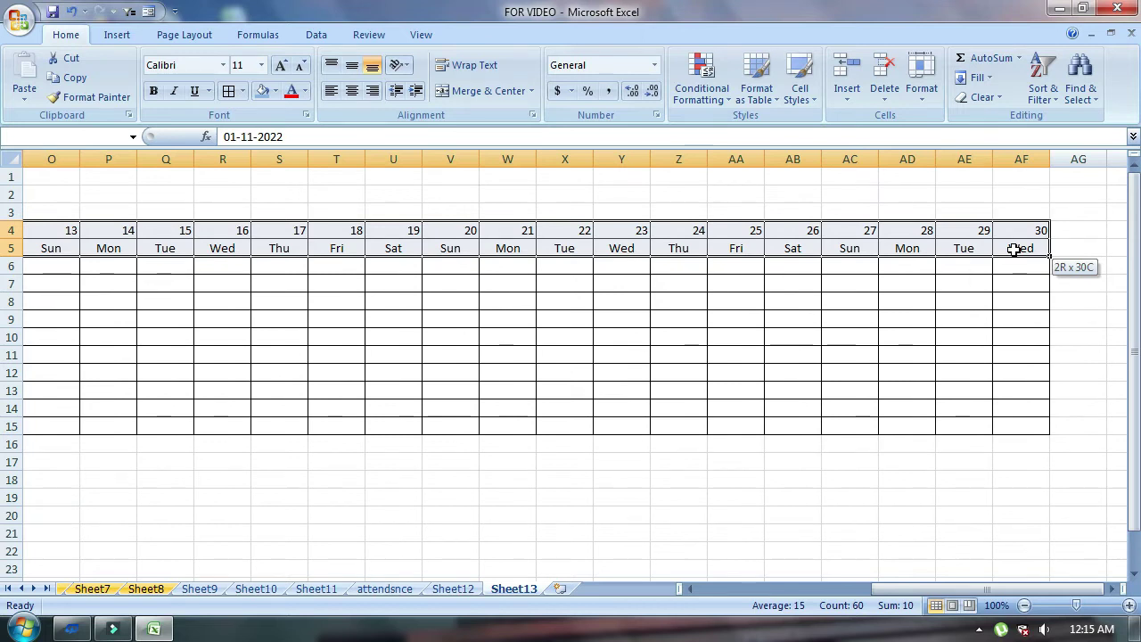
Step: Apply the Accent1 cell style to the date and weekday rows C4:AF5
{"action": "left_click", "coordinate": [792, 92]}
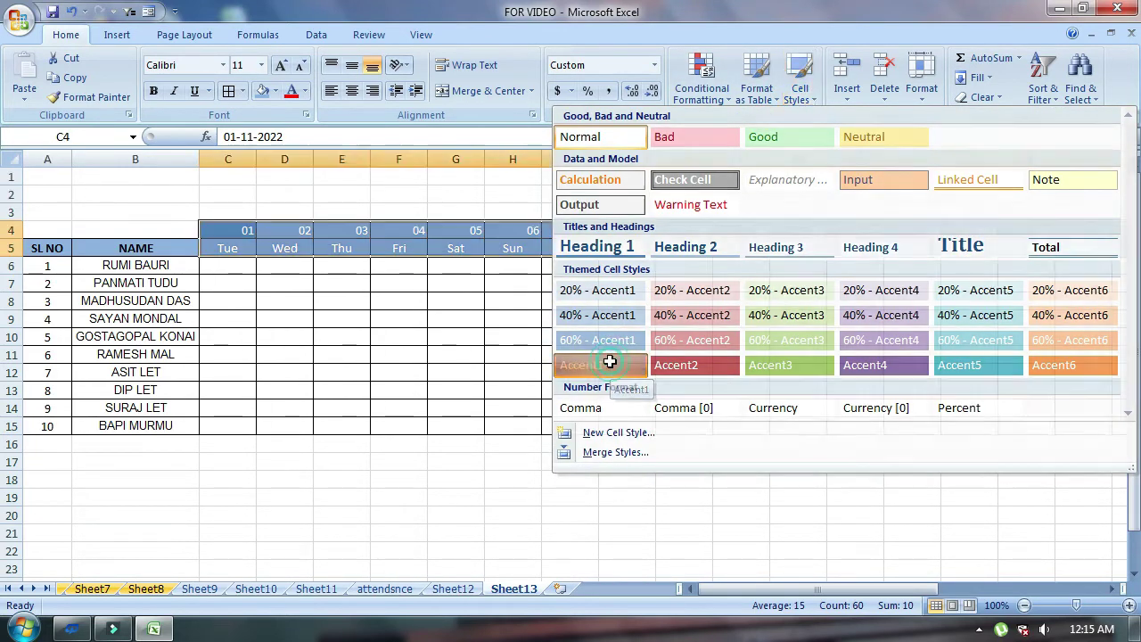
{"action": "left_click", "coordinate": [609, 360]}
{"action": "left_click", "coordinate": [588, 357]}
{"action": "left_click", "coordinate": [251, 337]}
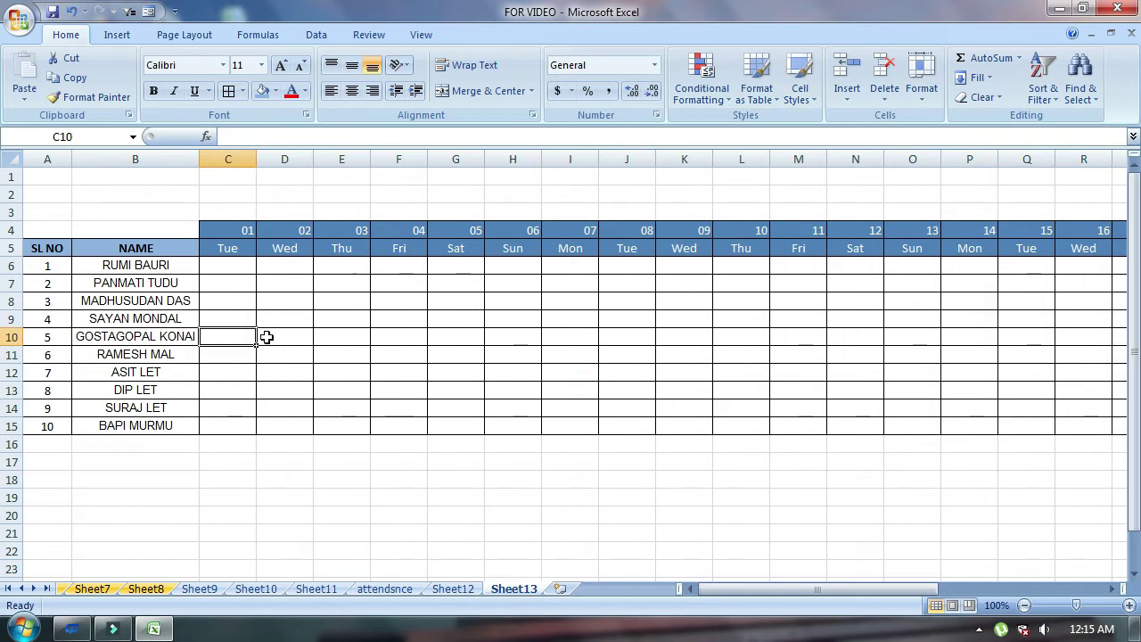
{"action": "left_click", "coordinate": [239, 301]}
{"action": "left_click", "coordinate": [228, 271]}
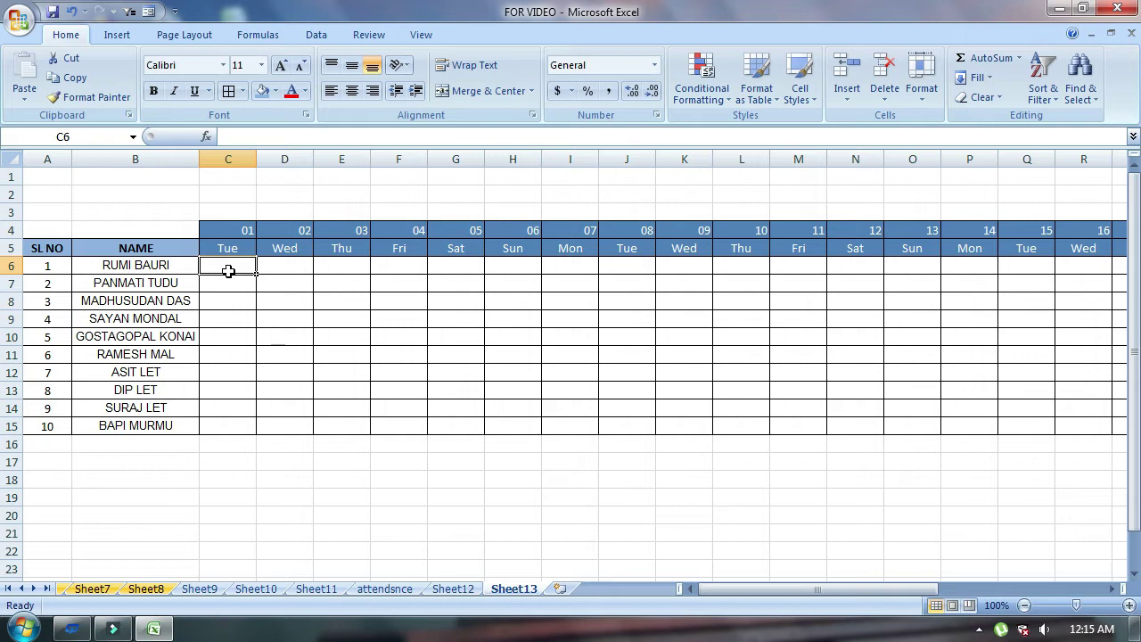
Step: Select the attendance cells C6:AF15 and bring up Data Validation
{"action": "left_click_drag", "start_coordinate": [222, 270], "coordinate": [262, 423]}
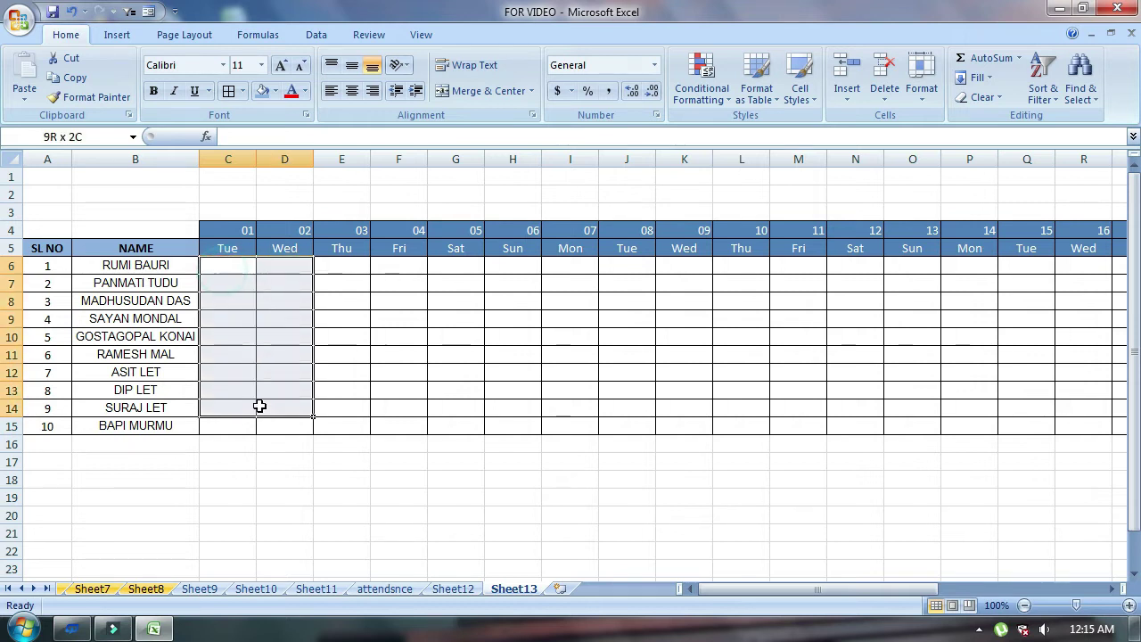
{"action": "key", "text": "ctrl+shift+Right"}
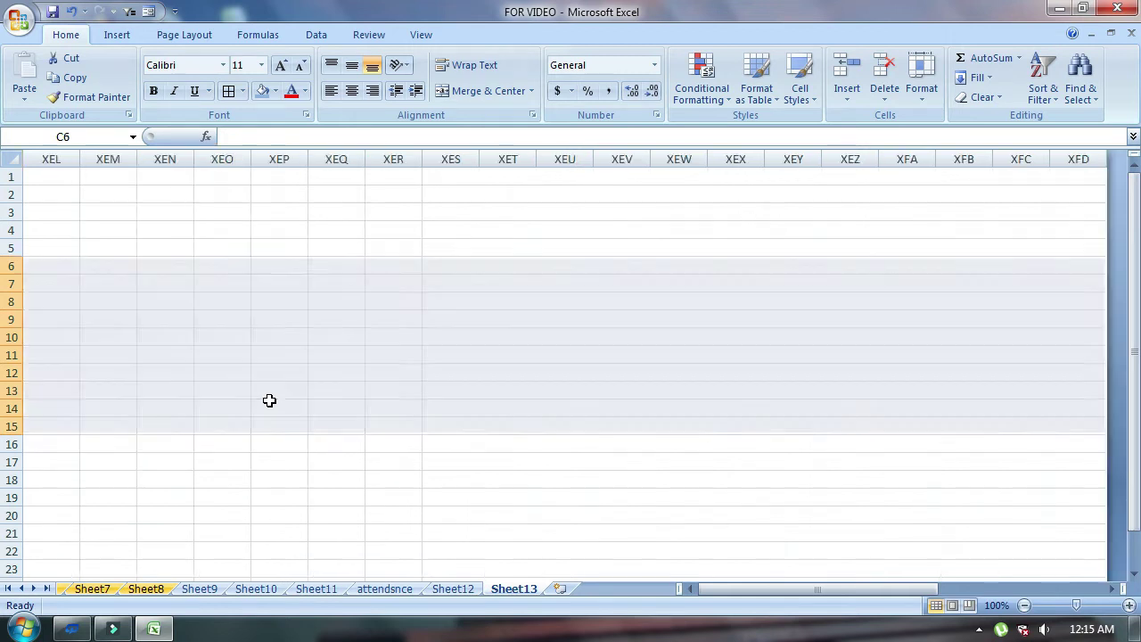
{"action": "left_click_drag", "start_coordinate": [1052, 589], "coordinate": [678, 599]}
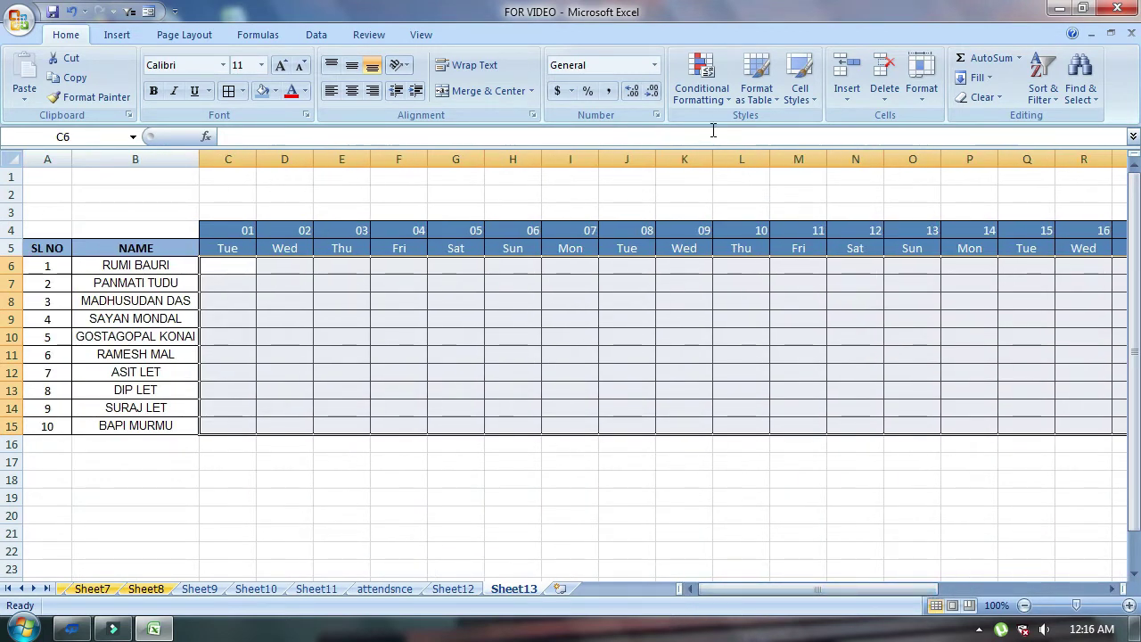
{"action": "left_click", "coordinate": [322, 35]}
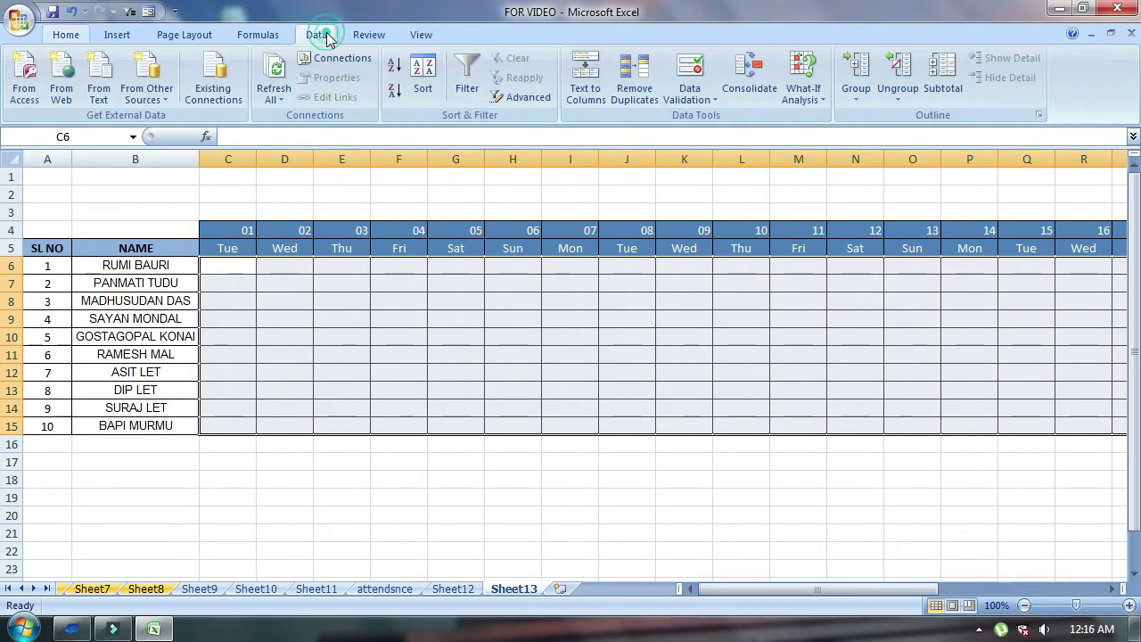
{"action": "left_click", "coordinate": [690, 94]}
{"action": "left_click", "coordinate": [718, 118]}
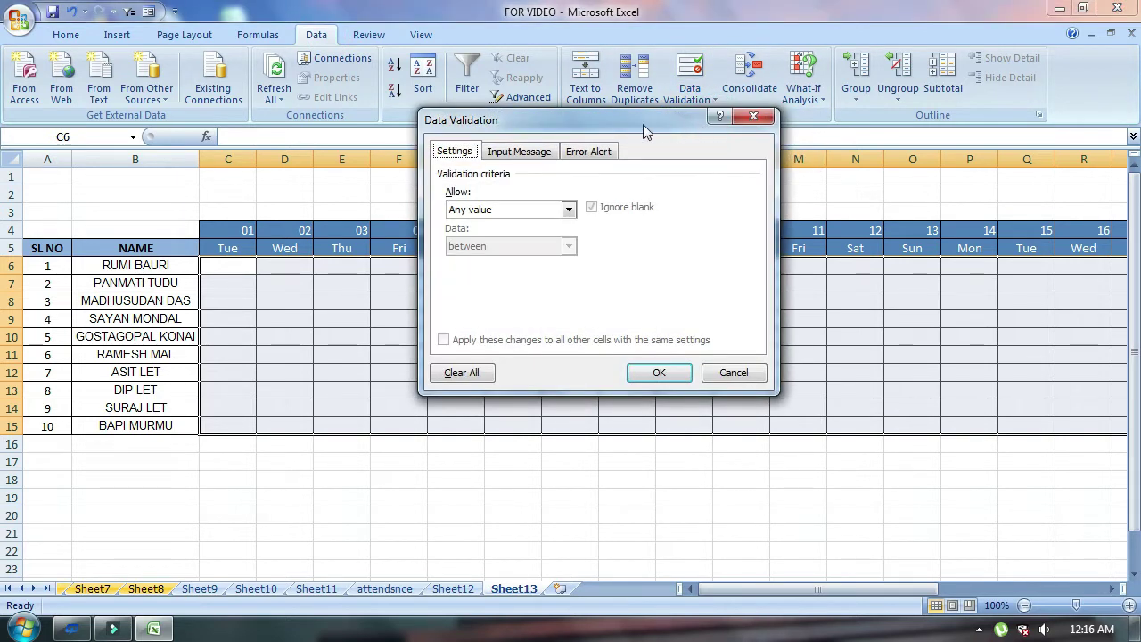
Step: Set validation to a List with the attendance codes P, A and L as source
{"action": "left_click_drag", "start_coordinate": [603, 117], "coordinate": [648, 197]}
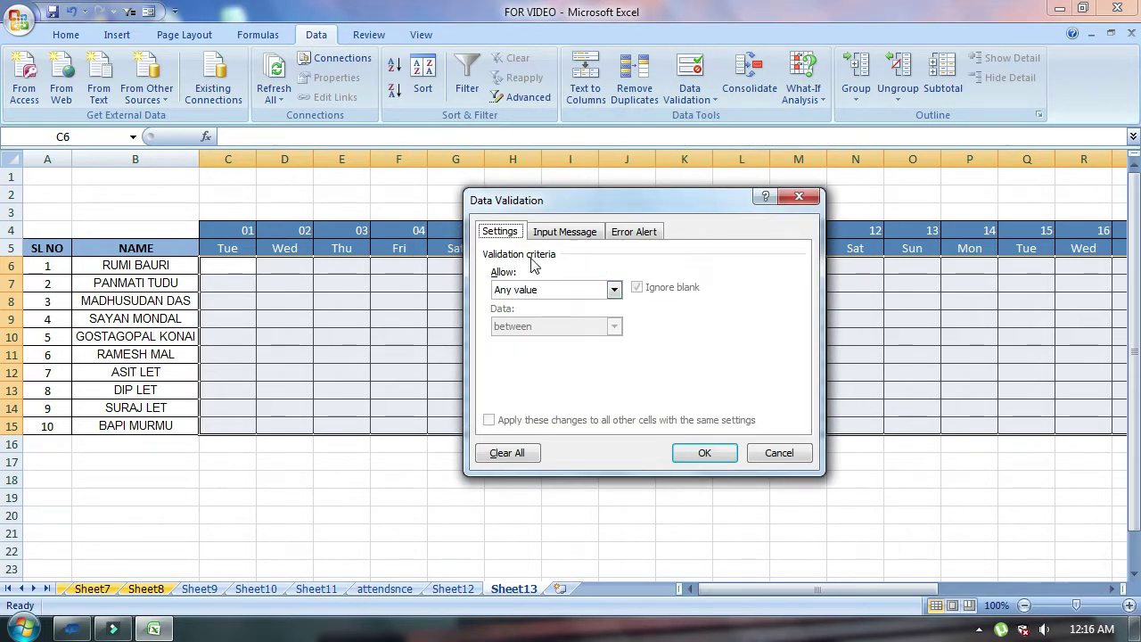
{"action": "left_click", "coordinate": [602, 292]}
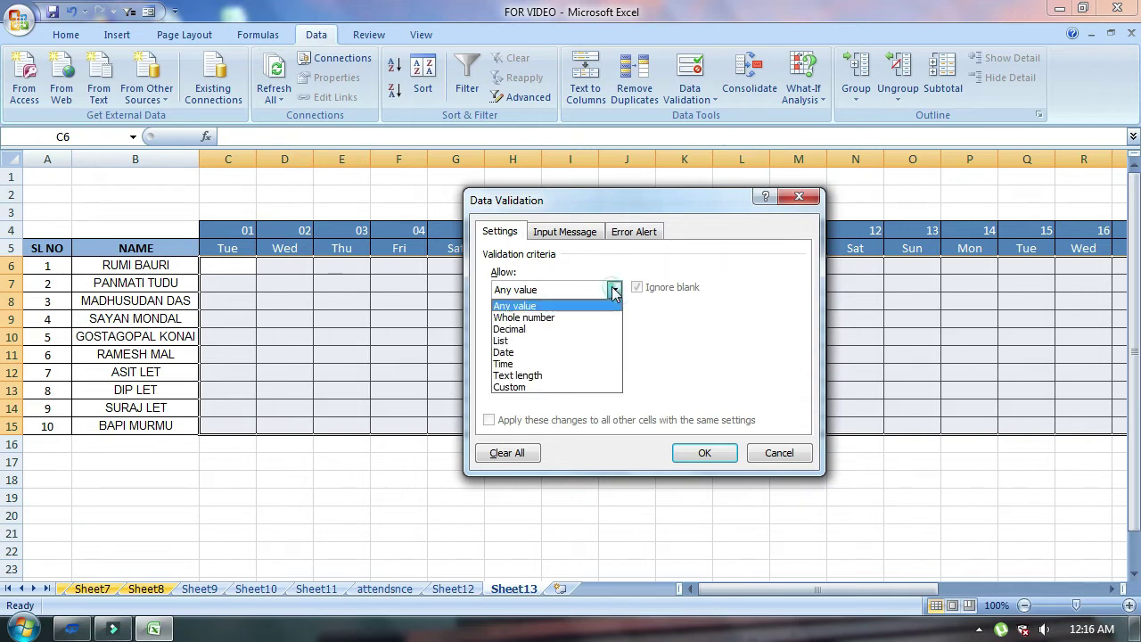
{"action": "left_click", "coordinate": [516, 346]}
{"action": "left_click", "coordinate": [517, 360]}
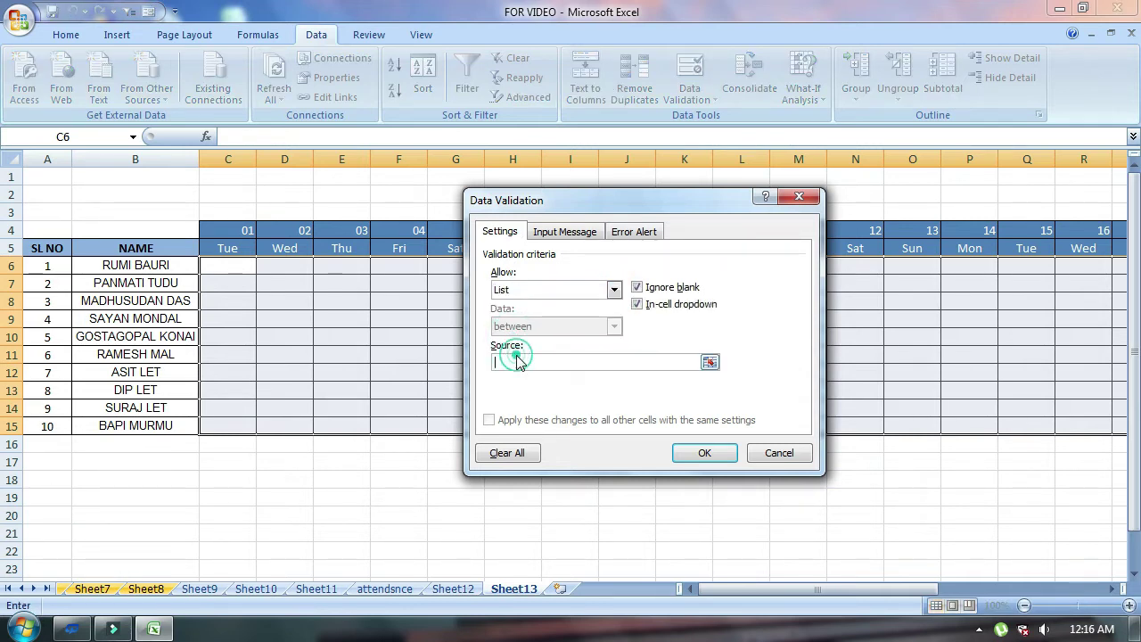
{"action": "type", "text": "P,"}
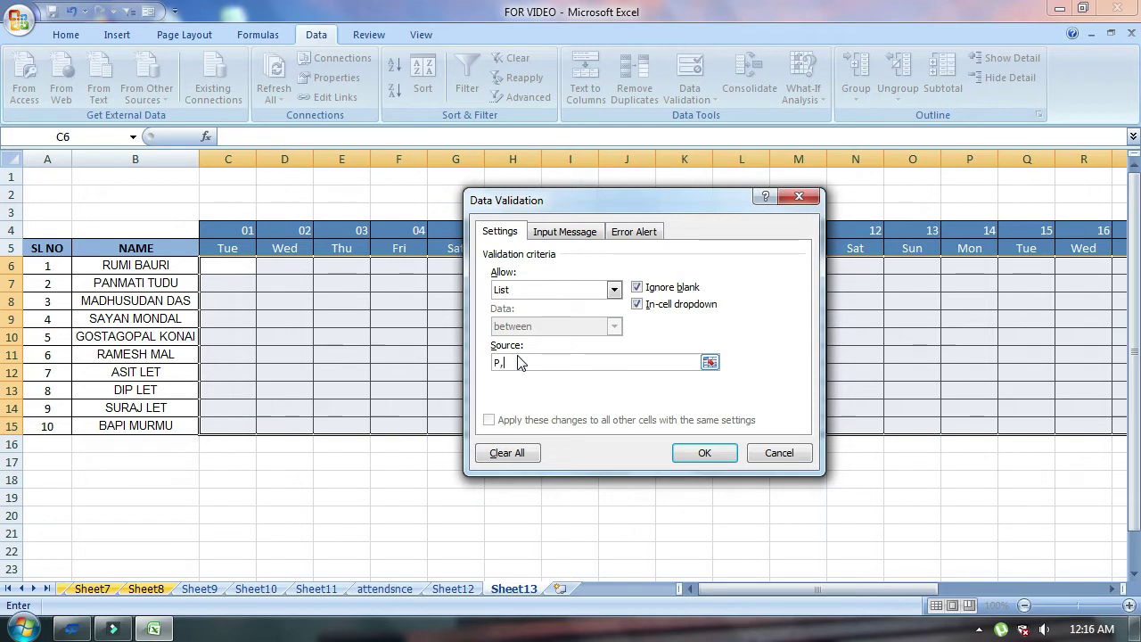
{"action": "type", "text": "L"}
{"action": "left_click", "coordinate": [720, 452]}
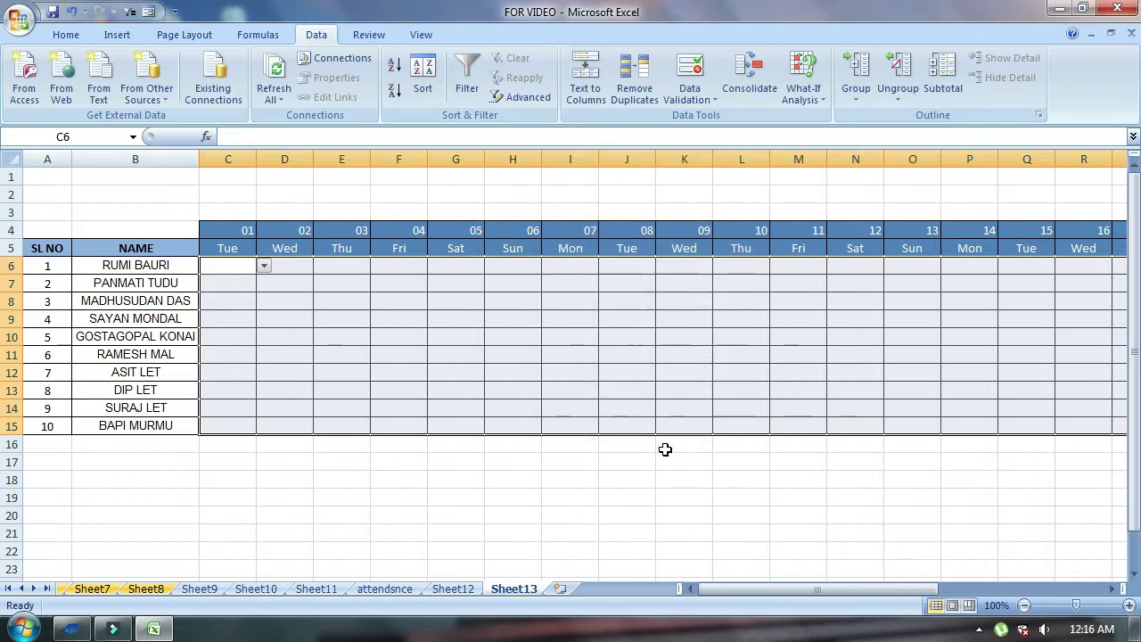
{"action": "left_click", "coordinate": [211, 283]}
{"action": "left_click", "coordinate": [213, 263]}
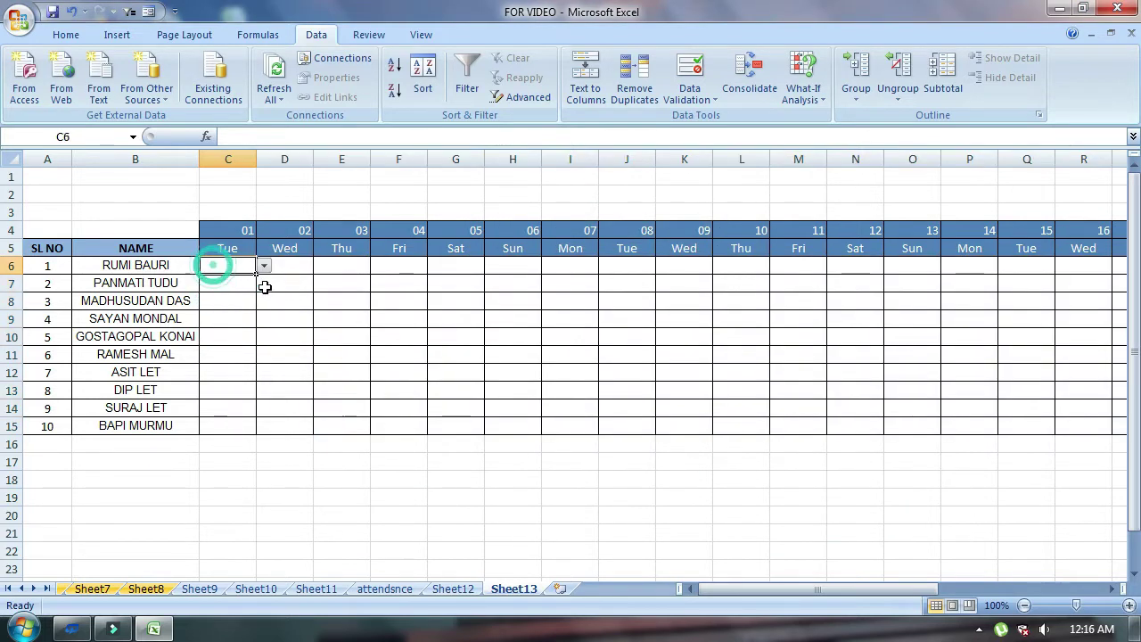
{"action": "left_click", "coordinate": [268, 285]}
{"action": "left_click", "coordinate": [294, 332]}
{"action": "left_click", "coordinate": [344, 318]}
{"action": "left_click", "coordinate": [336, 285]}
{"action": "left_click", "coordinate": [333, 267]}
{"action": "left_click", "coordinate": [225, 270]}
{"action": "left_click", "coordinate": [230, 300]}
{"action": "left_click", "coordinate": [265, 301]}
{"action": "left_click", "coordinate": [245, 317]}
{"action": "left_click", "coordinate": [236, 319]}
{"action": "left_click", "coordinate": [265, 319]}
{"action": "left_click", "coordinate": [239, 345]}
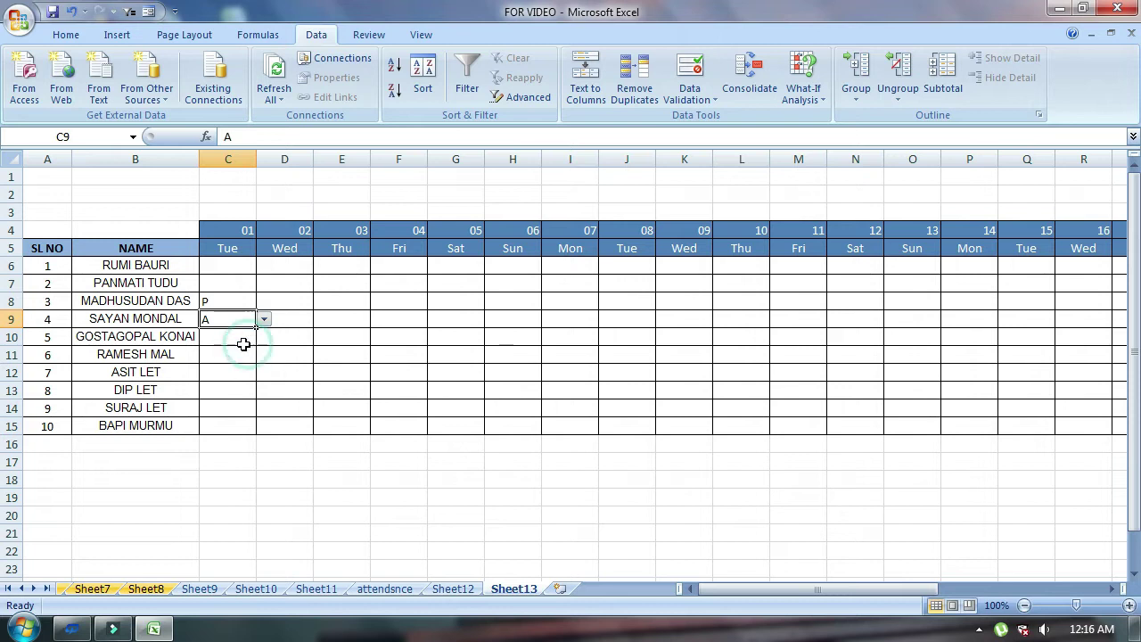
{"action": "left_click", "coordinate": [234, 337]}
{"action": "left_click", "coordinate": [265, 336]}
{"action": "left_click", "coordinate": [233, 351]}
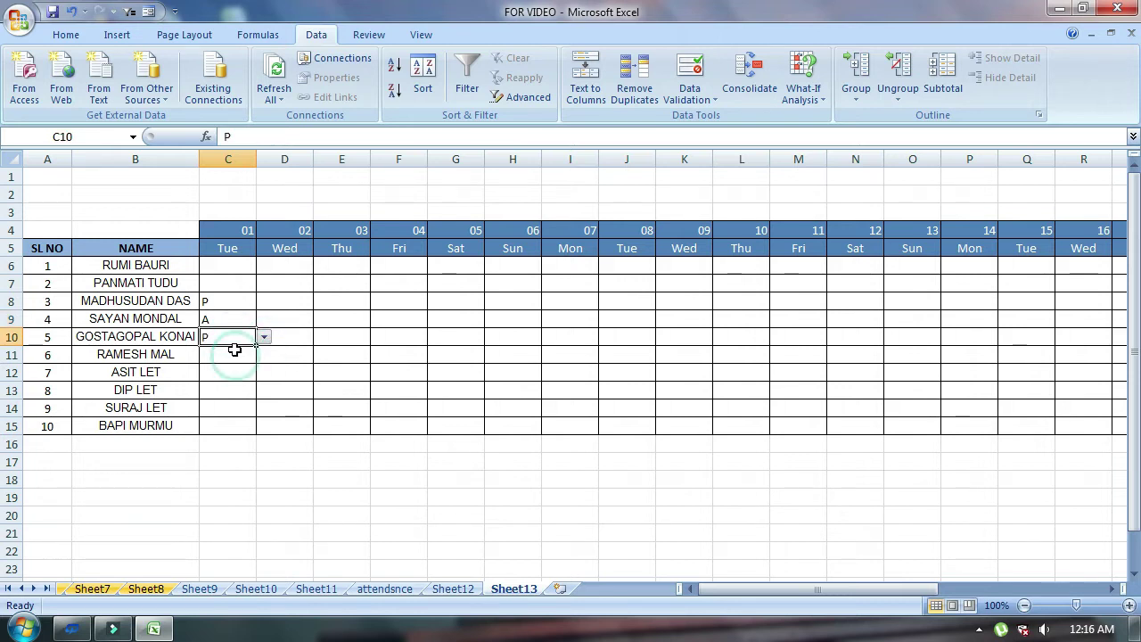
{"action": "left_click_drag", "start_coordinate": [223, 303], "coordinate": [227, 340]}
{"action": "key", "text": "Delete"}
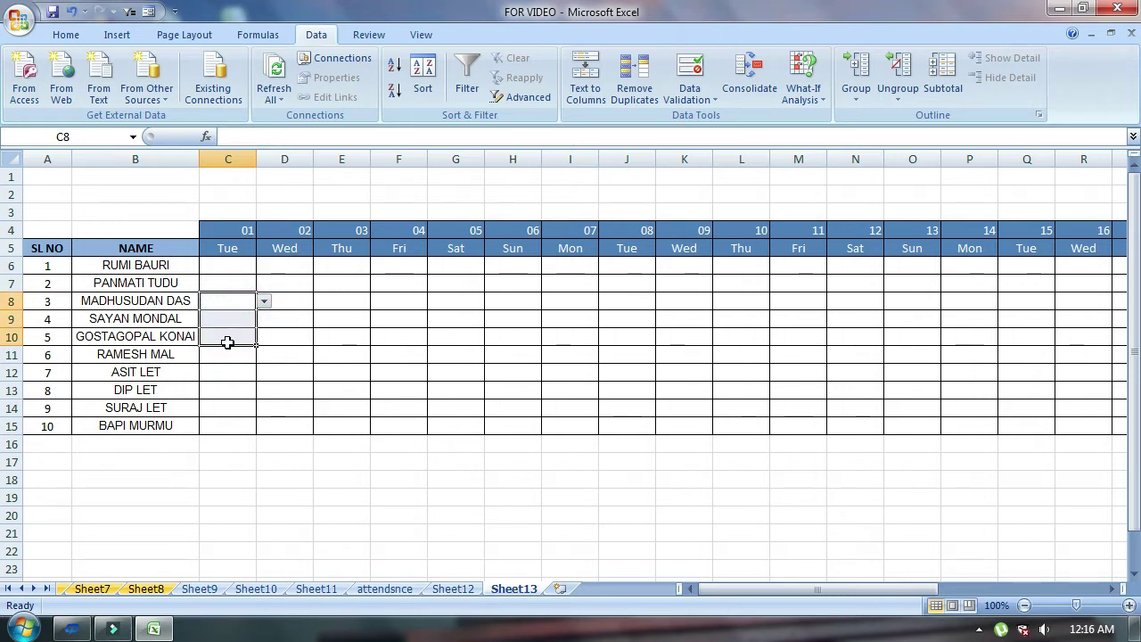
{"action": "left_click", "coordinate": [243, 389]}
{"action": "left_click", "coordinate": [228, 266]}
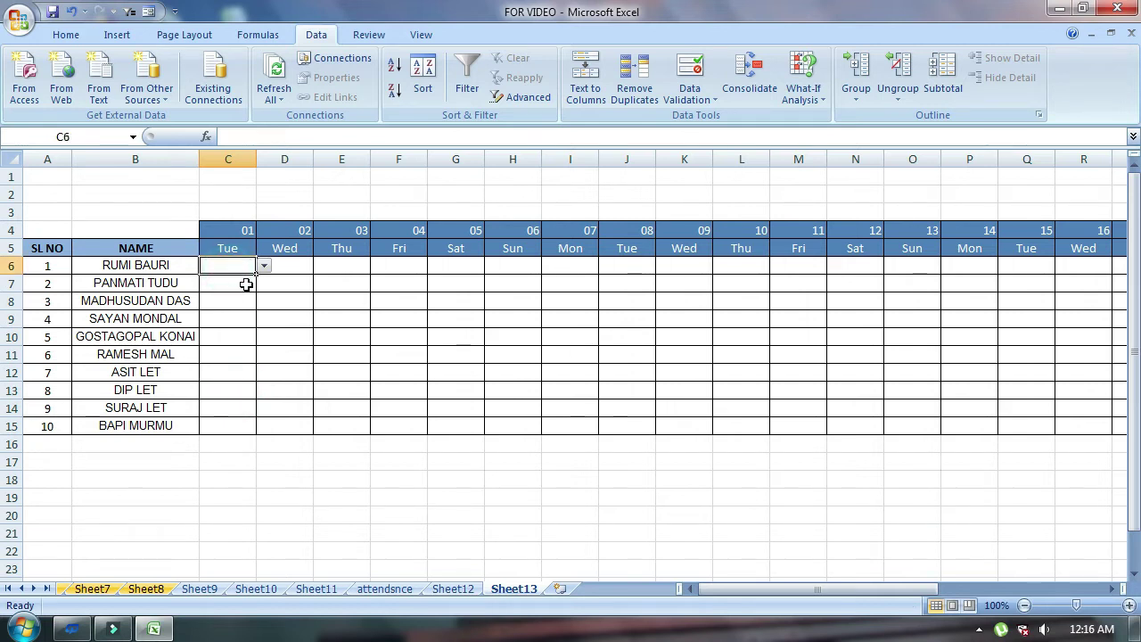
{"action": "left_click", "coordinate": [64, 36]}
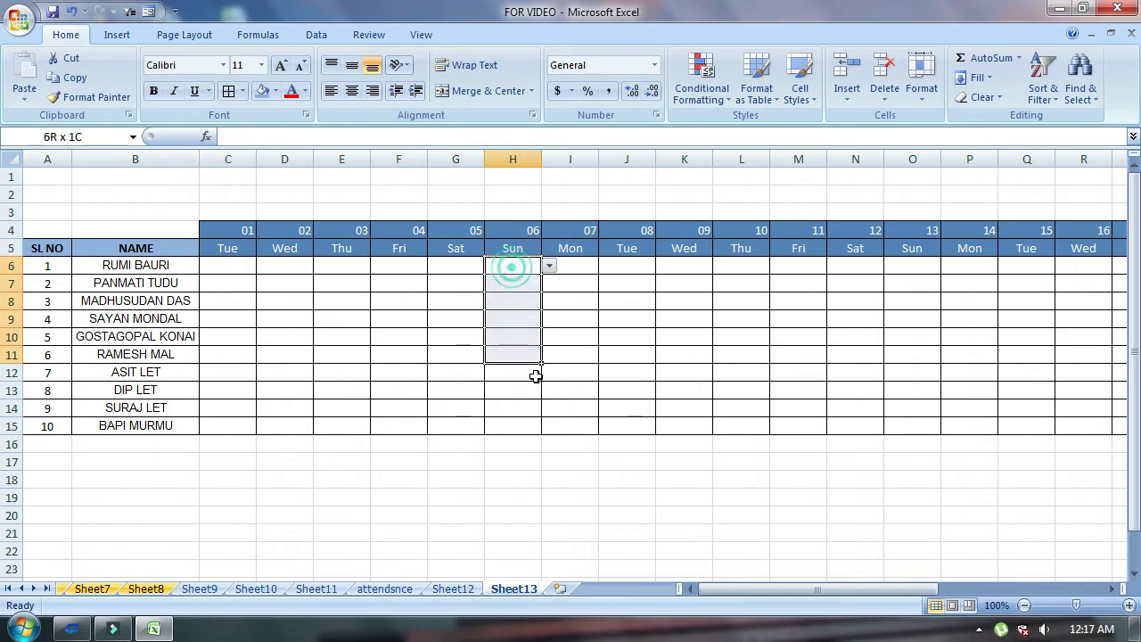
{"action": "left_click_drag", "start_coordinate": [511, 268], "coordinate": [535, 418]}
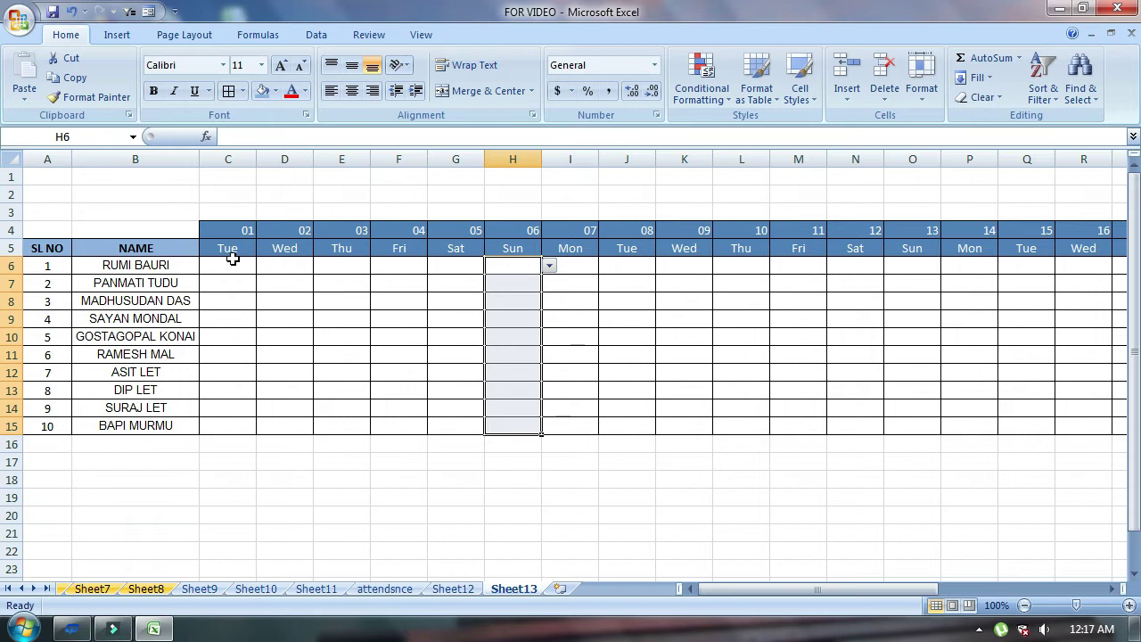
{"action": "left_click", "coordinate": [462, 266]}
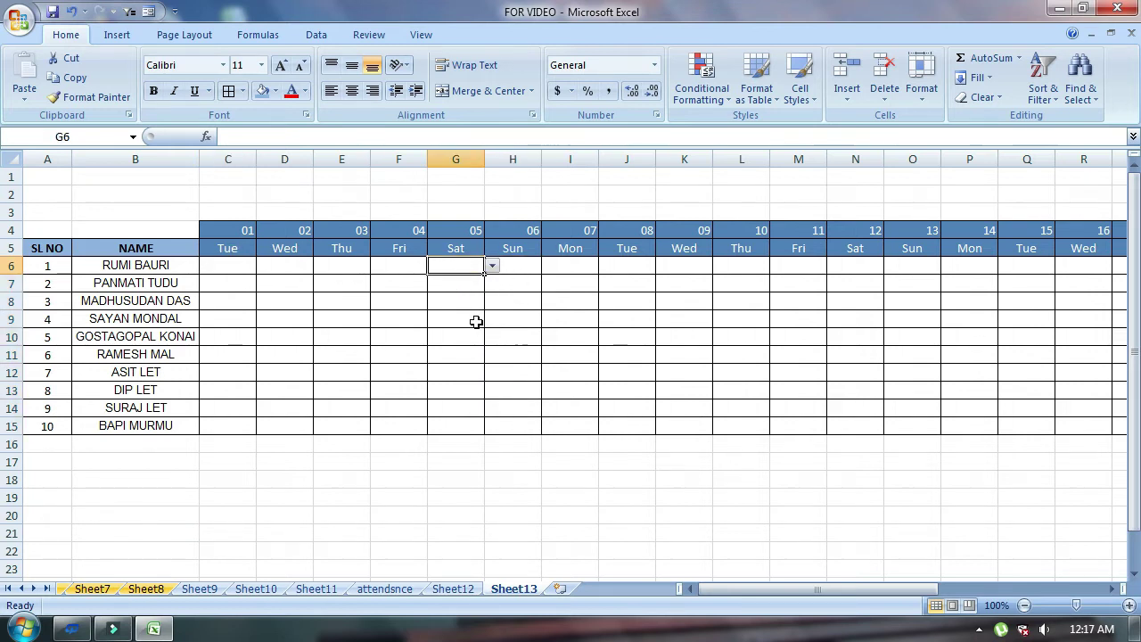
{"action": "left_click", "coordinate": [523, 264]}
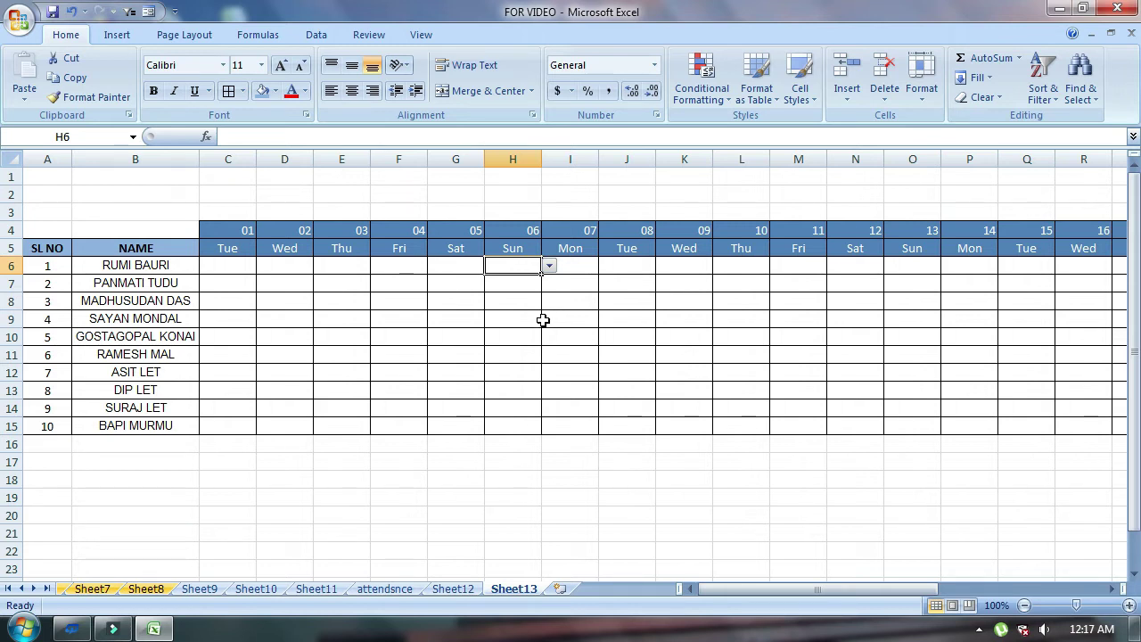
{"action": "left_click_drag", "start_coordinate": [252, 273], "coordinate": [249, 425]}
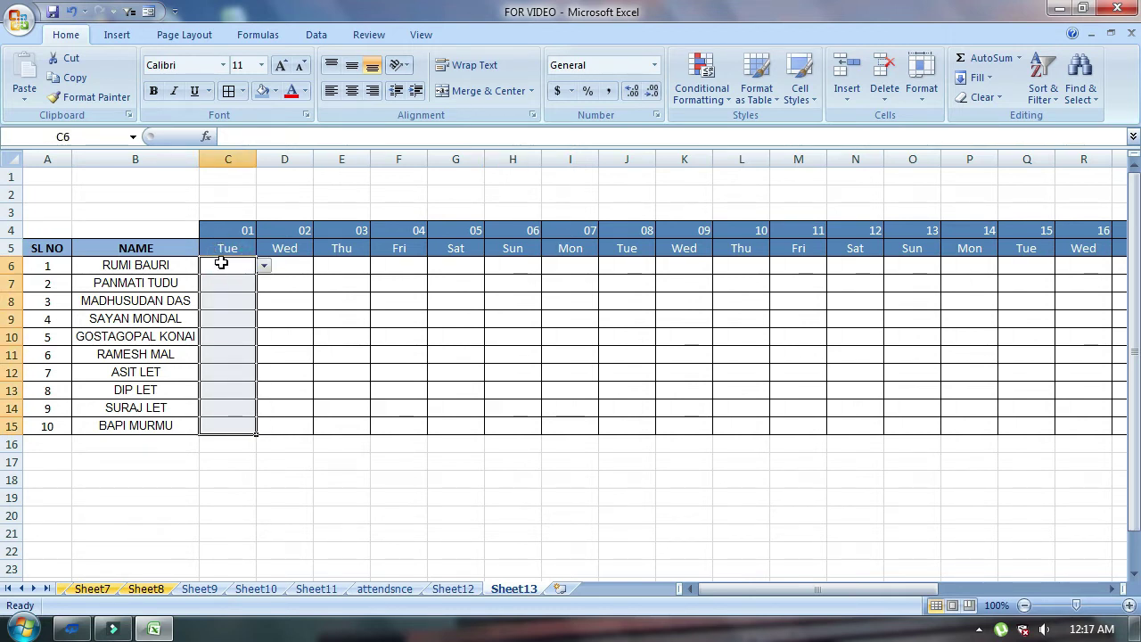
{"action": "mouse_move", "coordinate": [227, 229]}
{"action": "left_mouse_down"}
{"action": "mouse_move", "coordinate": [234, 425]}
{"action": "mouse_move", "coordinate": [1114, 428]}
{"action": "left_mouse_up"}
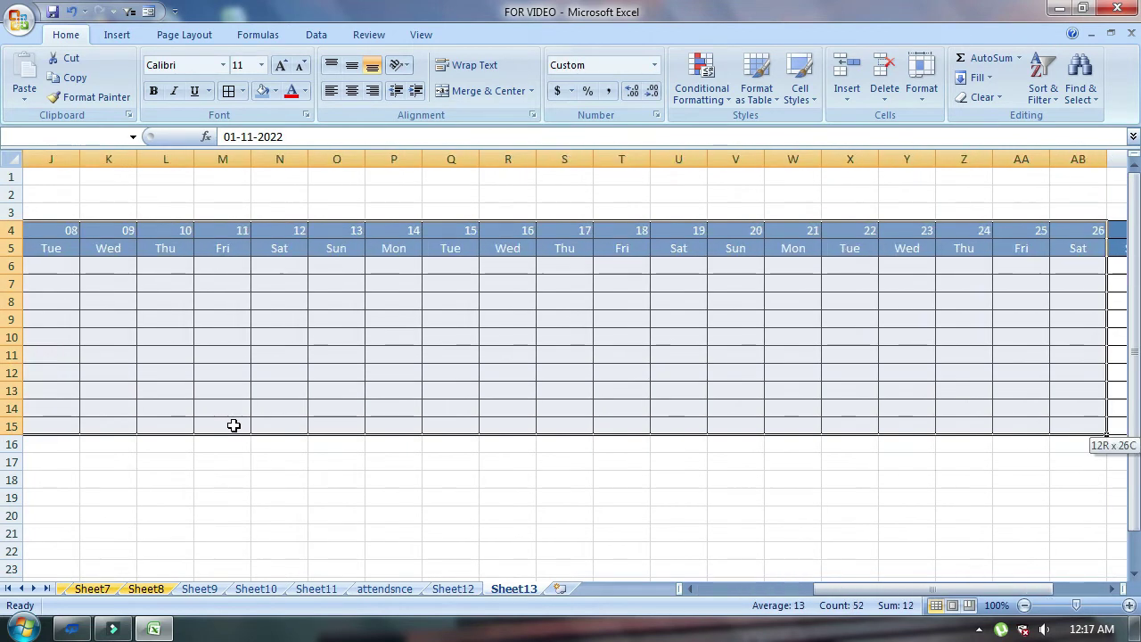
Step: Create a formula-based conditional formatting rule =C$5="Sun" for C4:AF15
{"action": "left_click_drag", "start_coordinate": [1113, 428], "coordinate": [1118, 428]}
{"action": "left_click", "coordinate": [545, 588]}
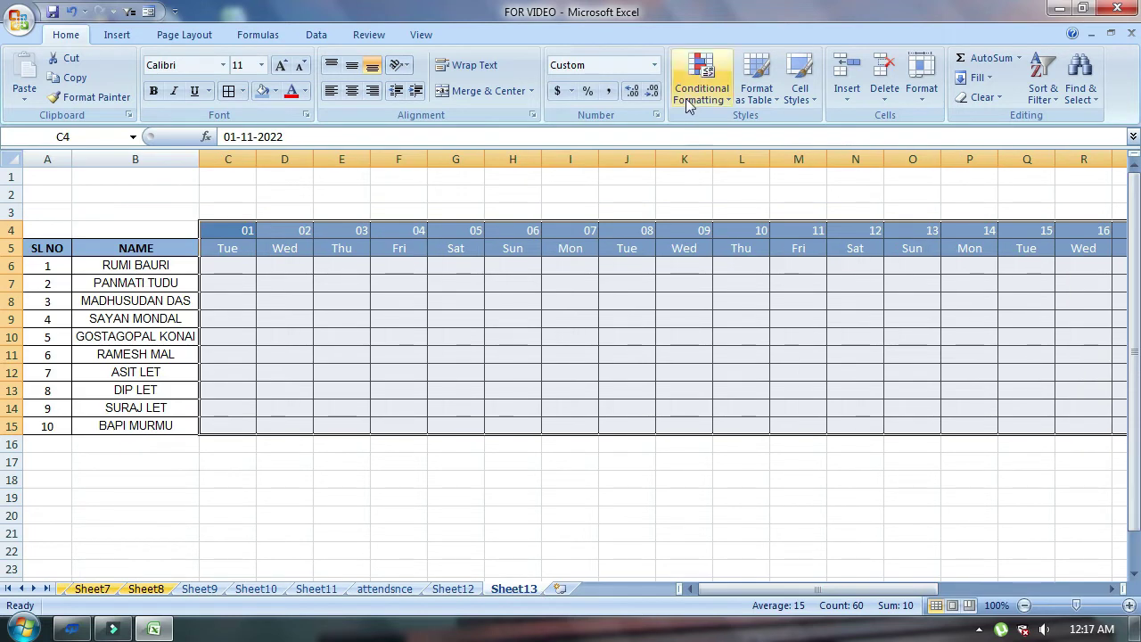
{"action": "left_click", "coordinate": [690, 98]}
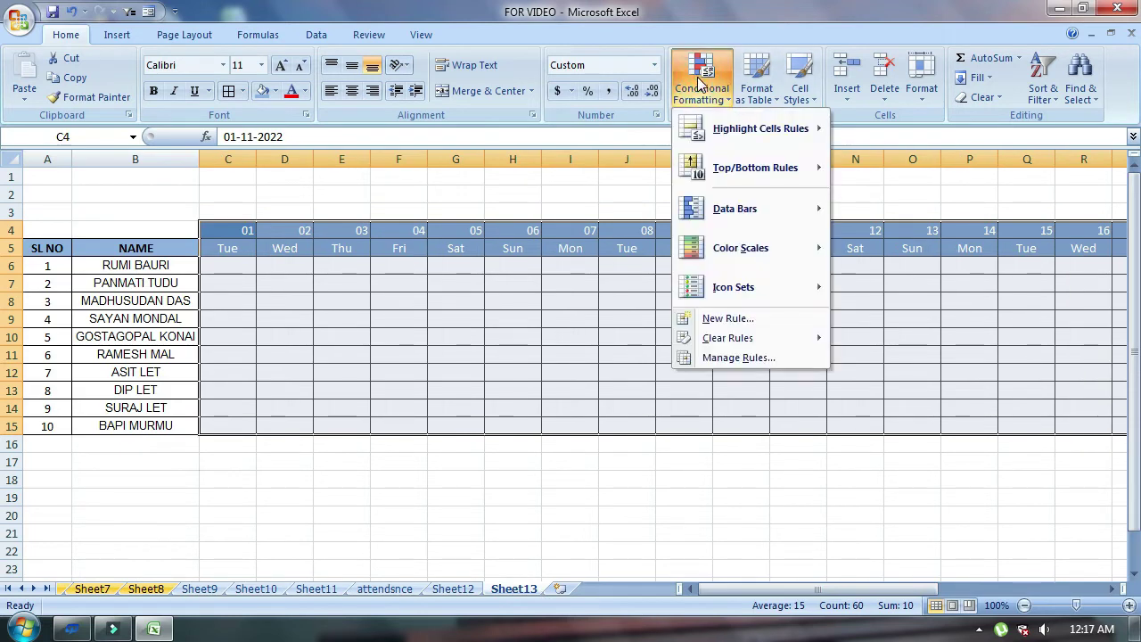
{"action": "left_click", "coordinate": [726, 319]}
{"action": "left_click_drag", "start_coordinate": [566, 167], "coordinate": [572, 146]}
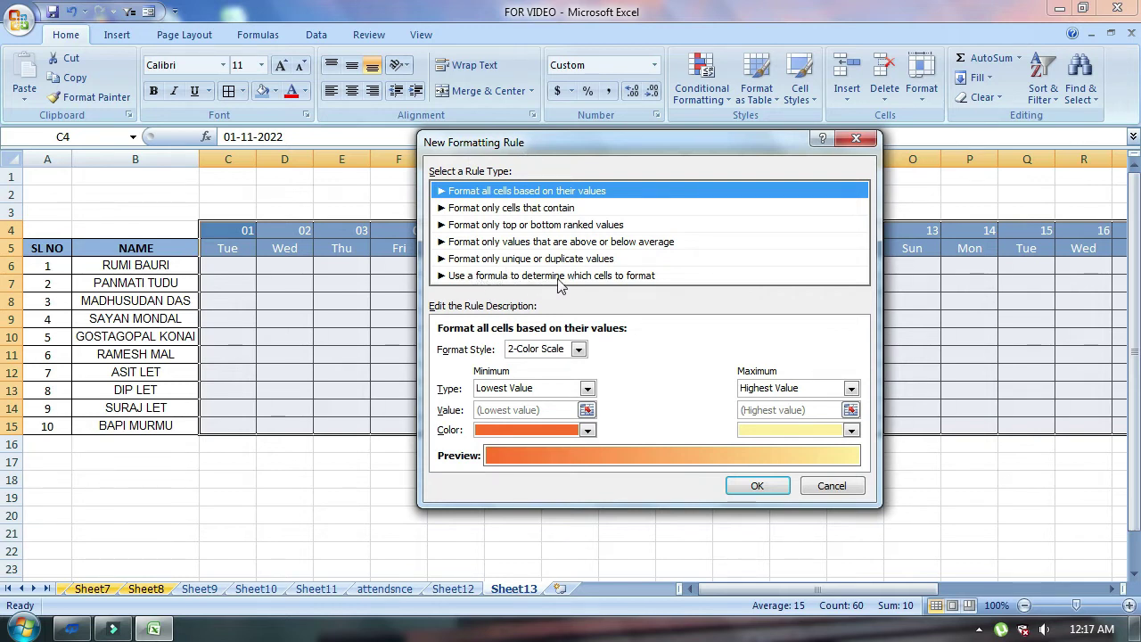
{"action": "left_click", "coordinate": [588, 275]}
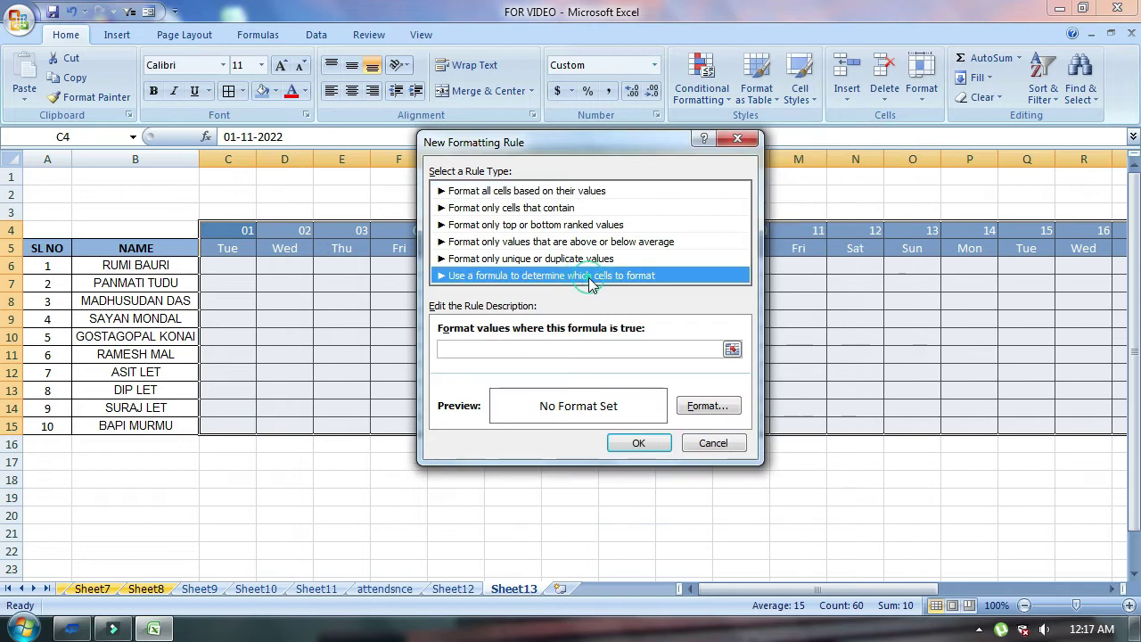
{"action": "left_click_drag", "start_coordinate": [581, 142], "coordinate": [680, 147]}
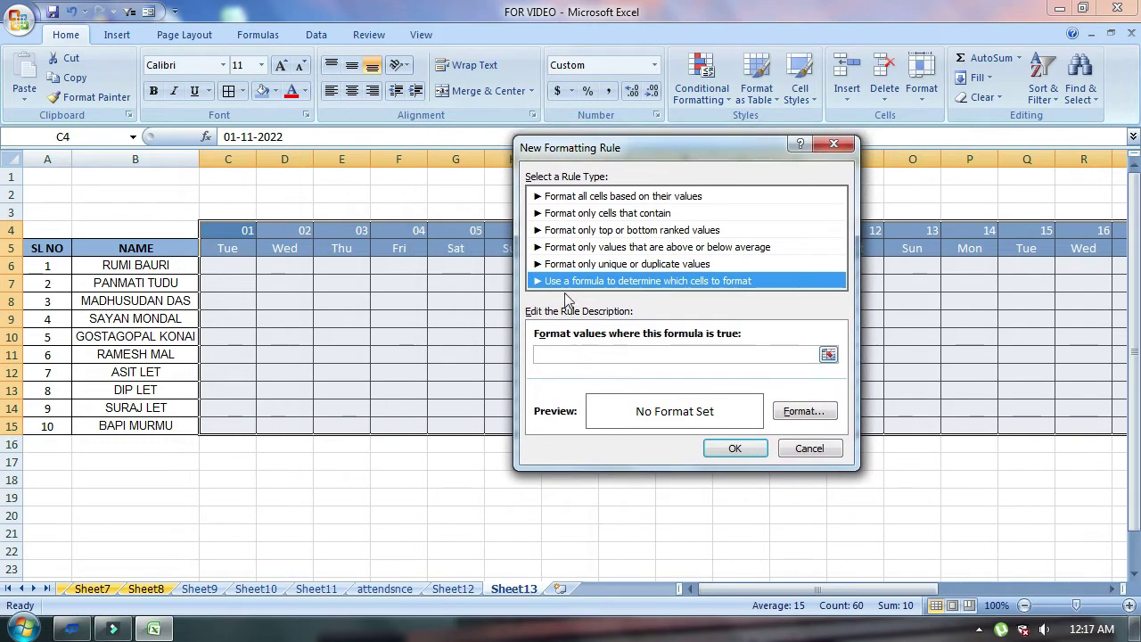
{"action": "left_click", "coordinate": [828, 355]}
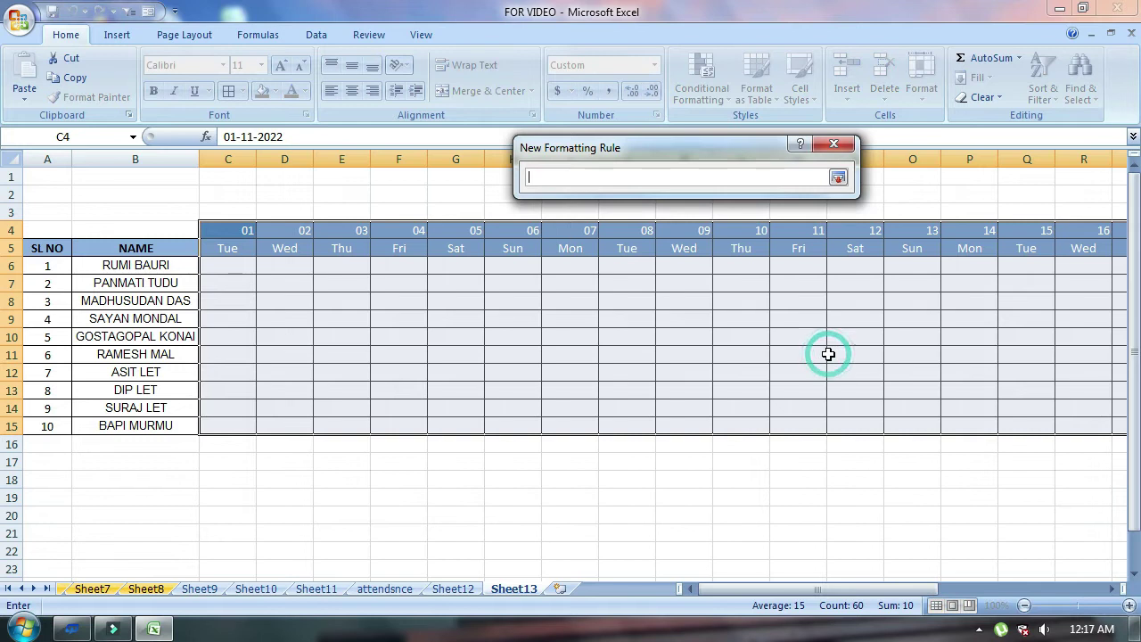
{"action": "left_click", "coordinate": [230, 251]}
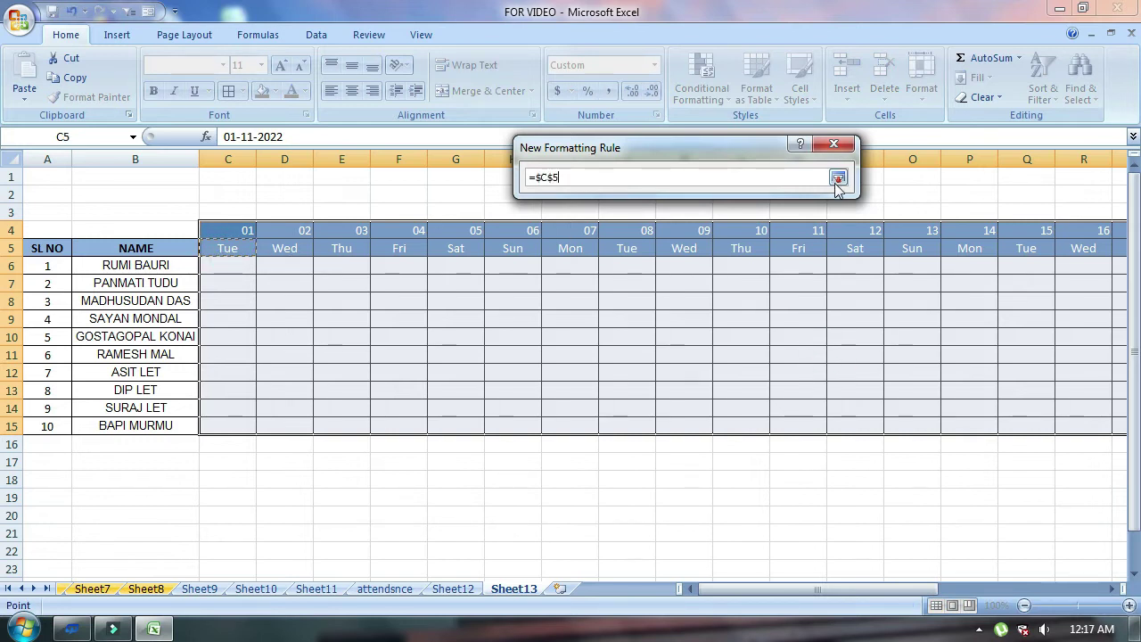
{"action": "left_click", "coordinate": [838, 178]}
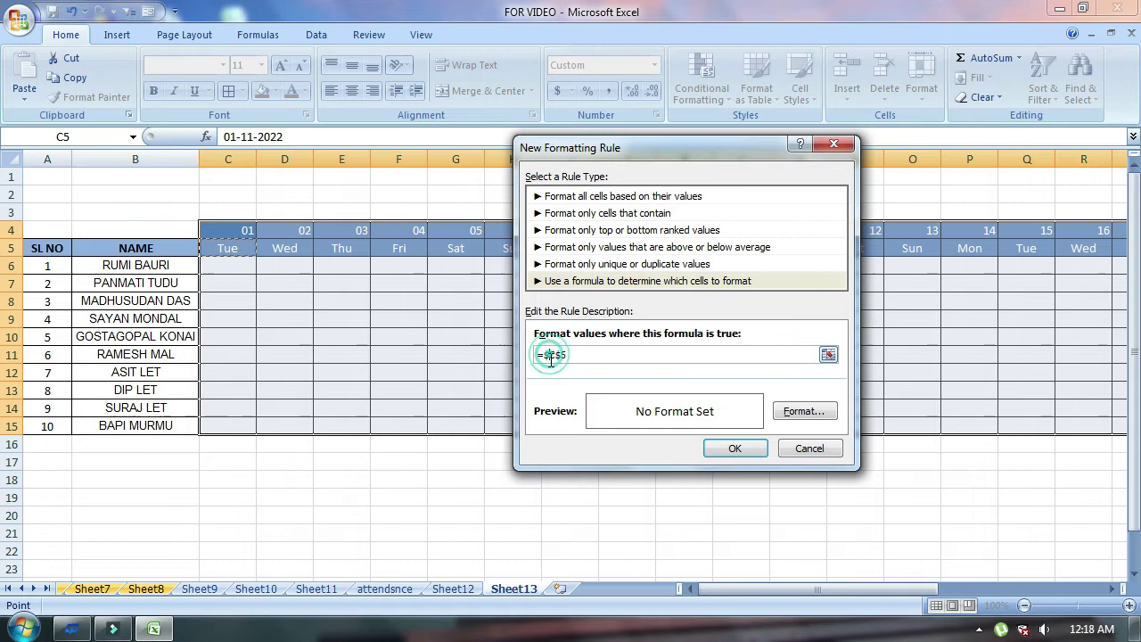
{"action": "key", "text": "BackSpace"}
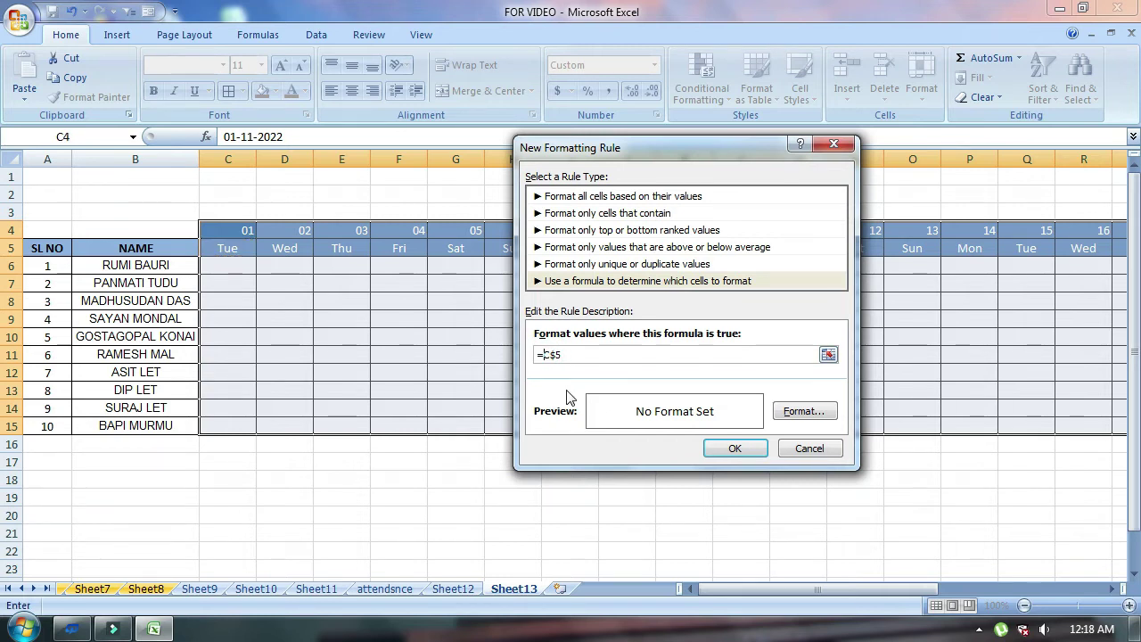
{"action": "left_click", "coordinate": [580, 354]}
{"action": "type", "text": "\""}
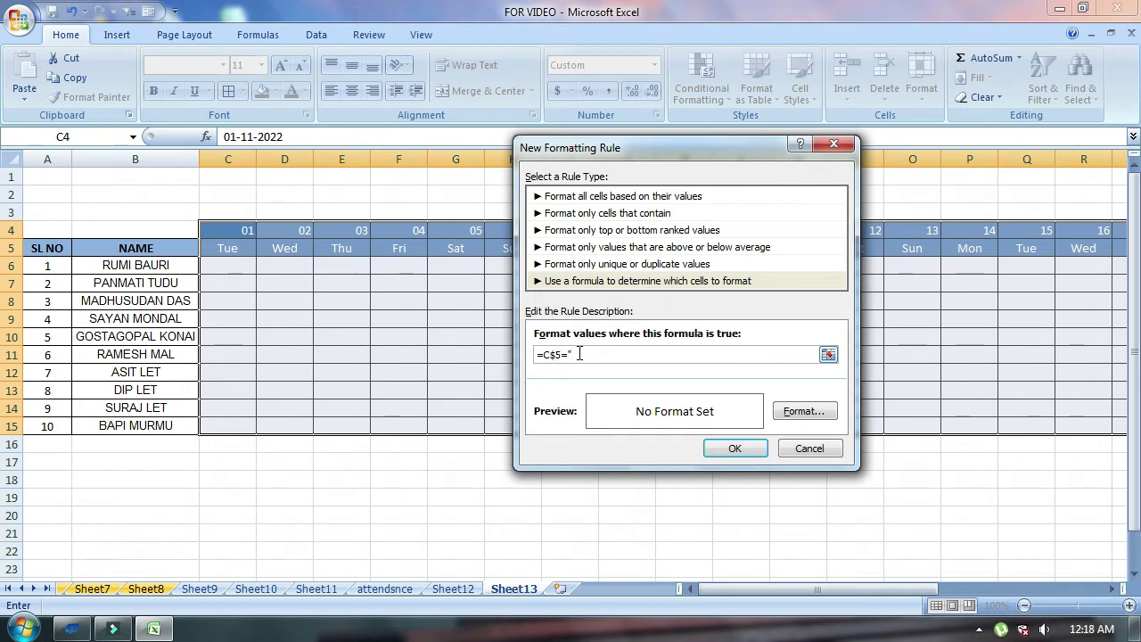
{"action": "type", "text": "S"}
Step: Give the Sunday rule a red fill with white bold text and apply it
{"action": "left_click", "coordinate": [799, 412]}
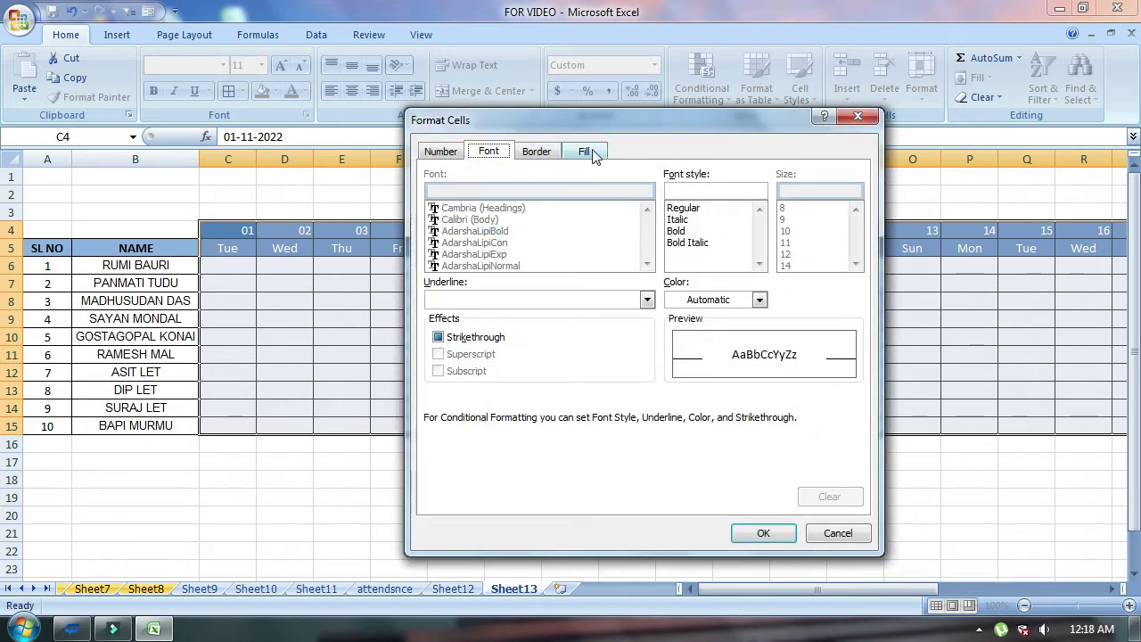
{"action": "left_click", "coordinate": [593, 153]}
{"action": "left_click", "coordinate": [797, 193]}
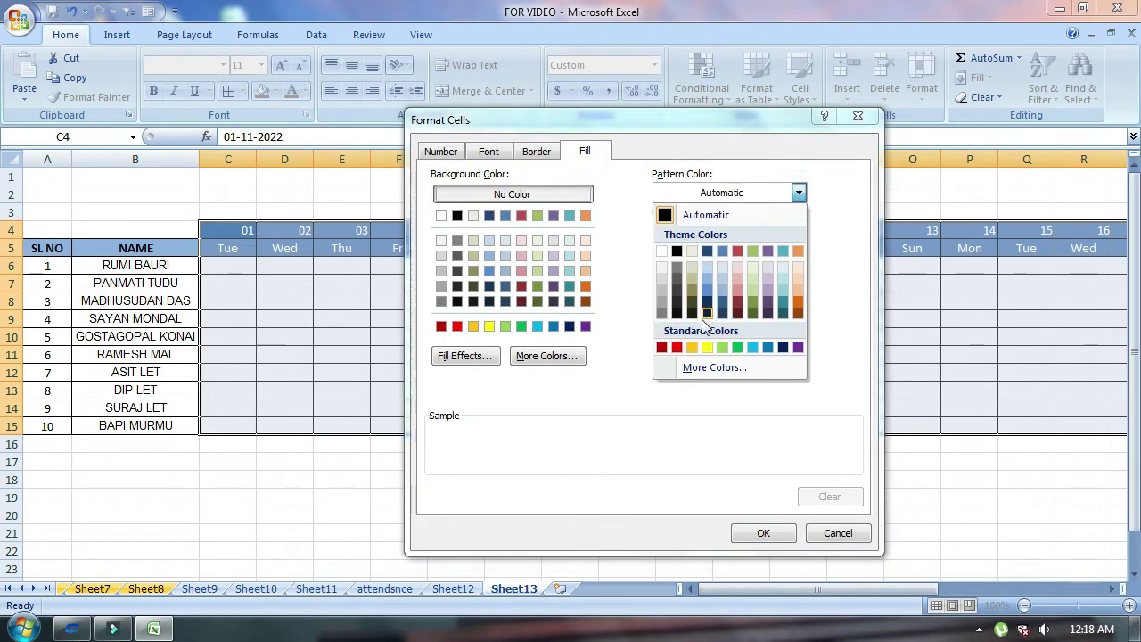
{"action": "left_click", "coordinate": [677, 346]}
{"action": "left_click", "coordinate": [457, 326]}
{"action": "left_click", "coordinate": [492, 151]}
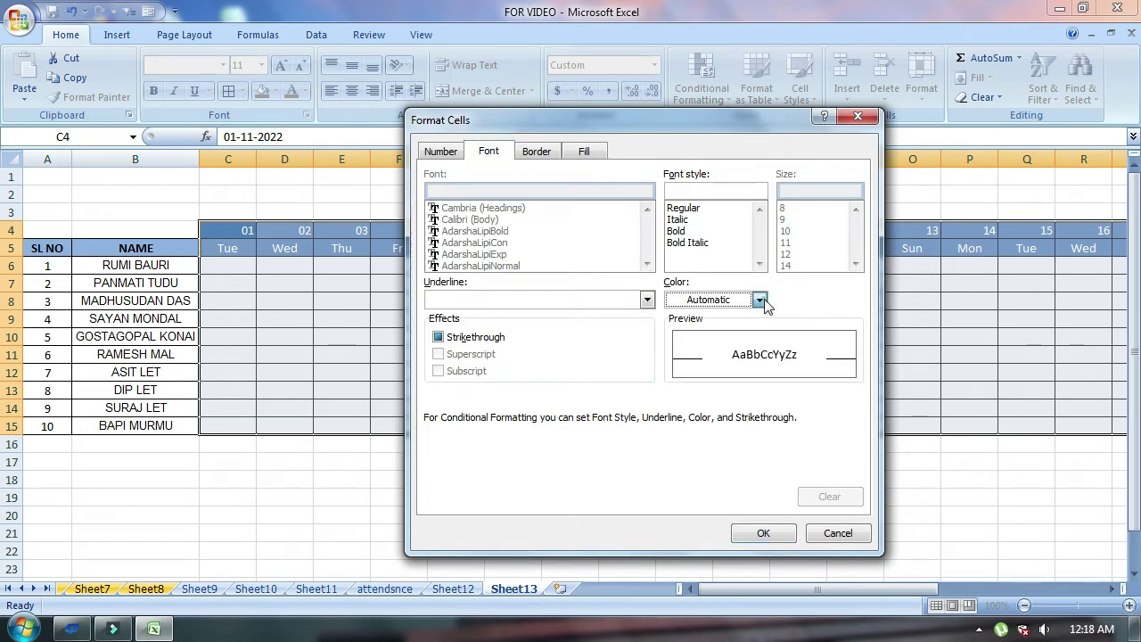
{"action": "left_click", "coordinate": [759, 300]}
{"action": "left_click", "coordinate": [673, 357]}
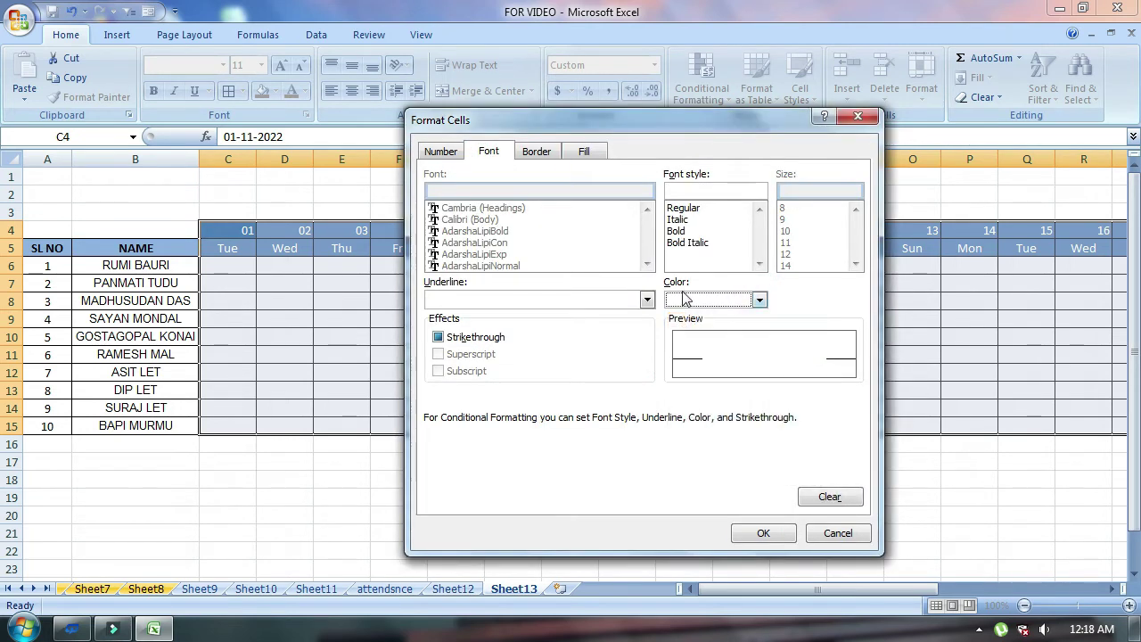
{"action": "left_click", "coordinate": [687, 231]}
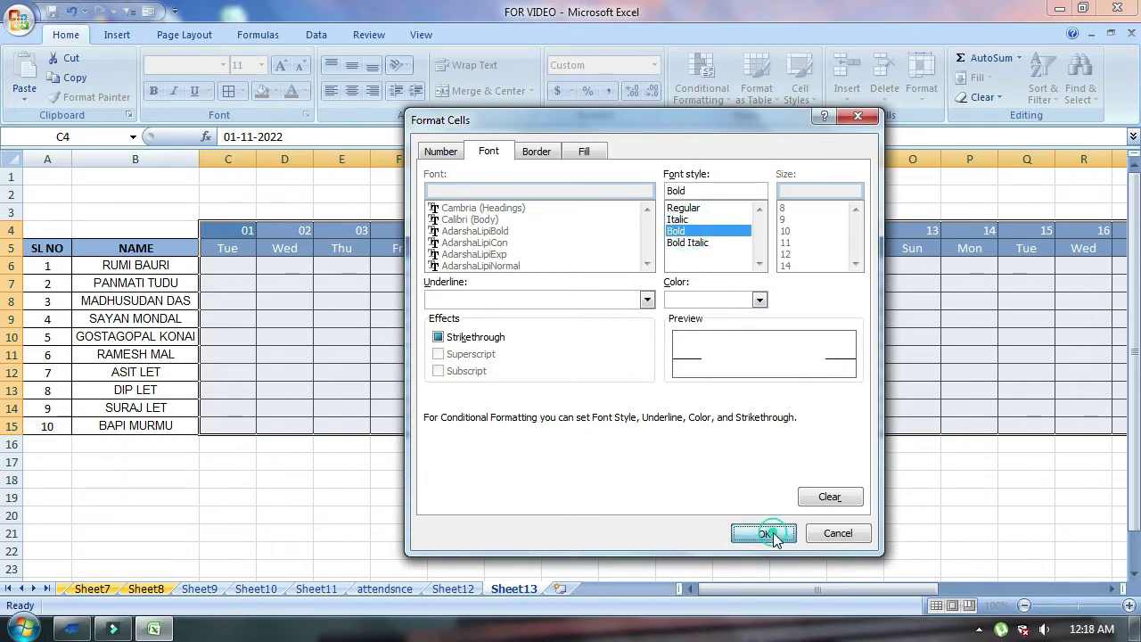
{"action": "left_click", "coordinate": [773, 532]}
{"action": "left_click", "coordinate": [738, 451]}
{"action": "left_click", "coordinate": [708, 457]}
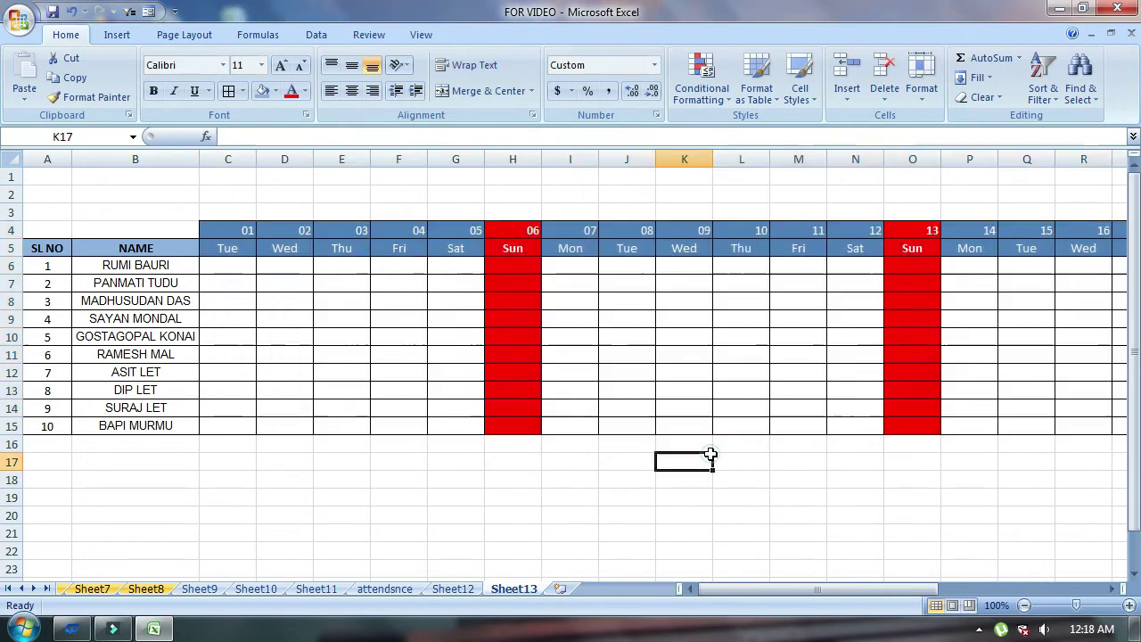
{"action": "left_click", "coordinate": [507, 249]}
{"action": "key", "text": "Right"}
{"action": "key", "text": "Right"}
{"action": "key", "text": "Right"}
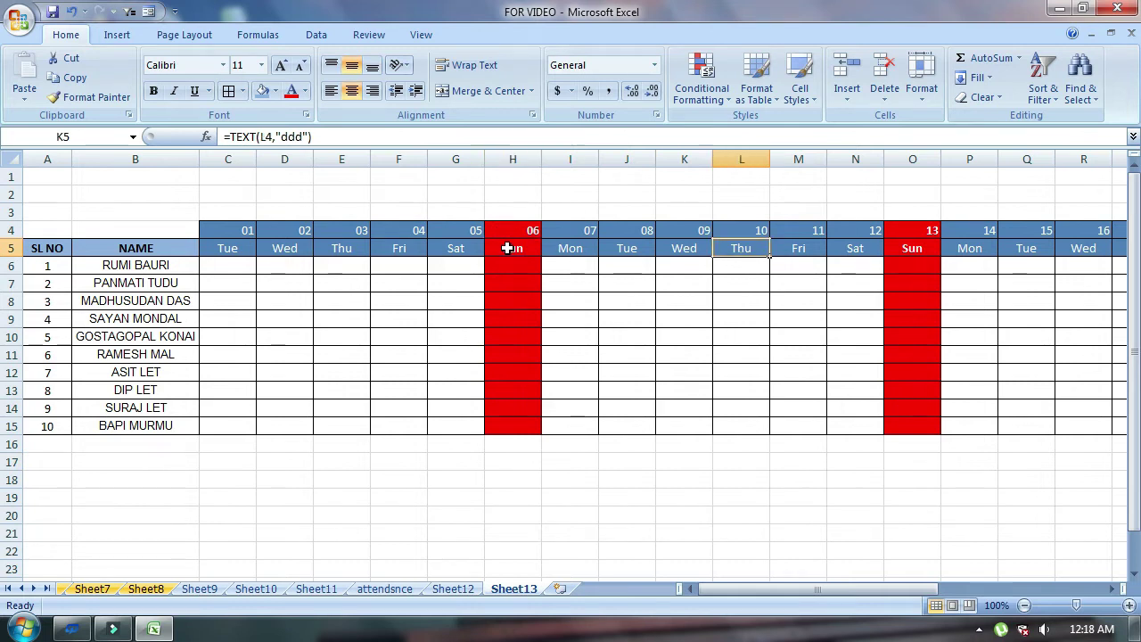
{"action": "key", "text": "Right"}
{"action": "key", "text": "Right"}
{"action": "key", "text": "Right"}
{"action": "key", "text": "Right"}
{"action": "key", "text": "Right"}
{"action": "key", "text": "Right"}
{"action": "key", "text": "Home"}
{"action": "key", "text": "Right"}
{"action": "key", "text": "Right"}
{"action": "key", "text": "Right"}
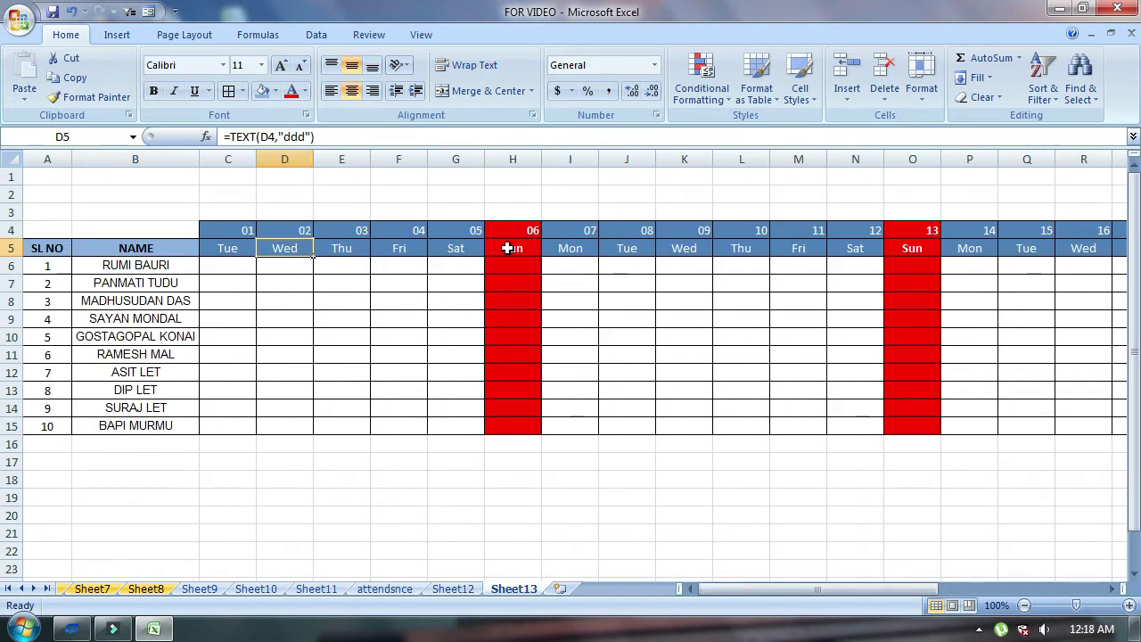
{"action": "key", "text": "Left"}
{"action": "key", "text": "Down"}
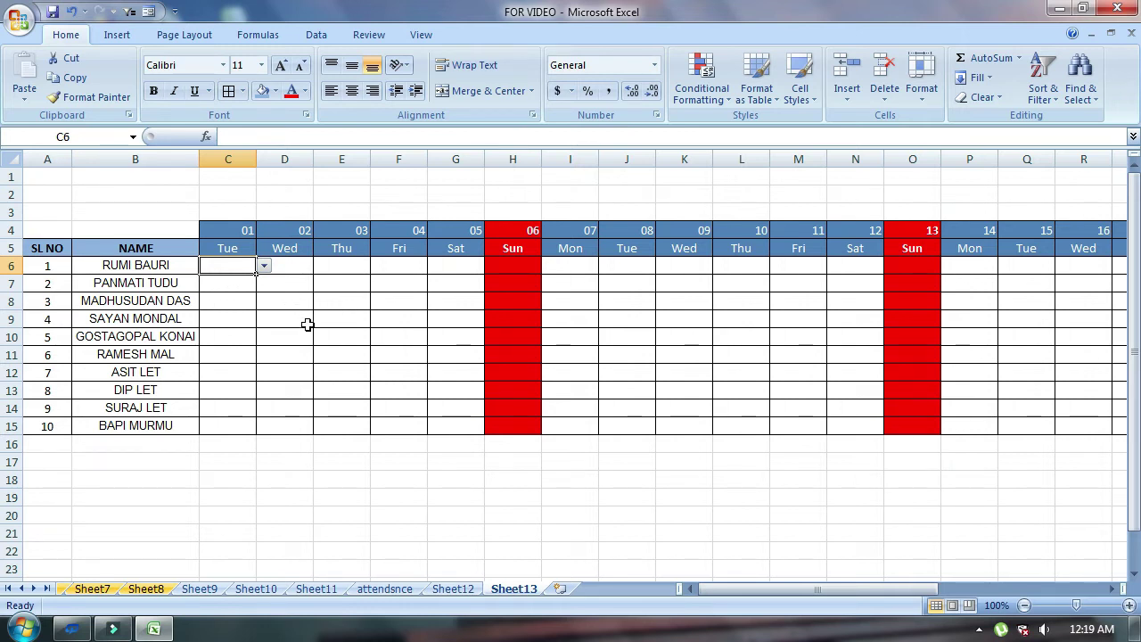
Step: Merge AG4:AG5 and enter the header TOTAL PRESENT
{"action": "left_click_drag", "start_coordinate": [754, 588], "coordinate": [1070, 596]}
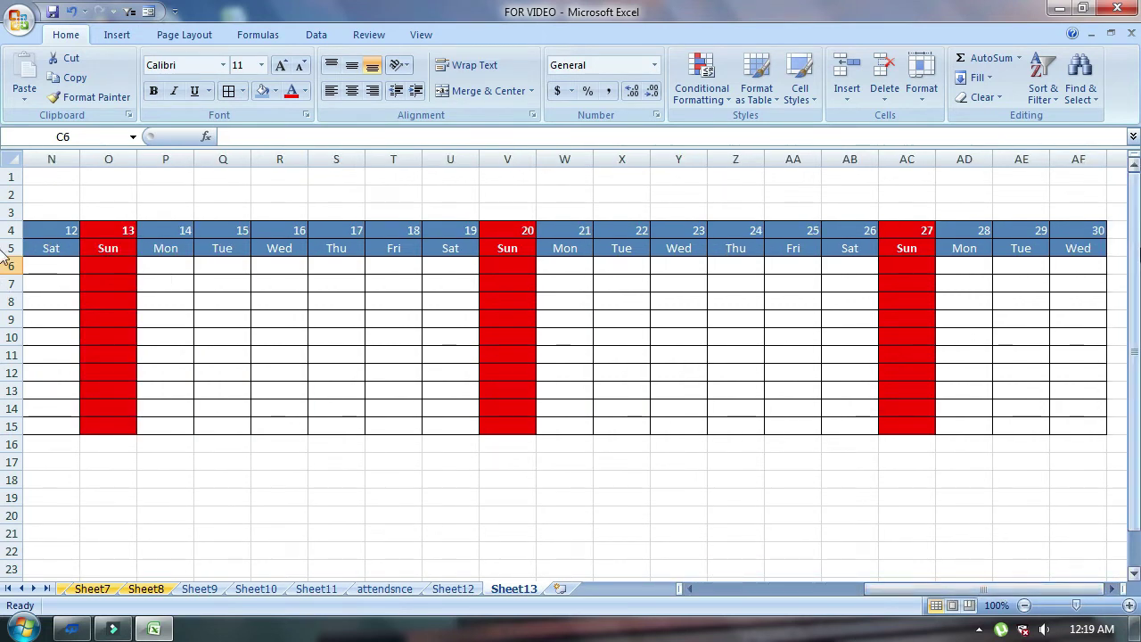
{"action": "left_click", "coordinate": [1122, 234]}
{"action": "left_click_drag", "start_coordinate": [965, 241], "coordinate": [966, 246]}
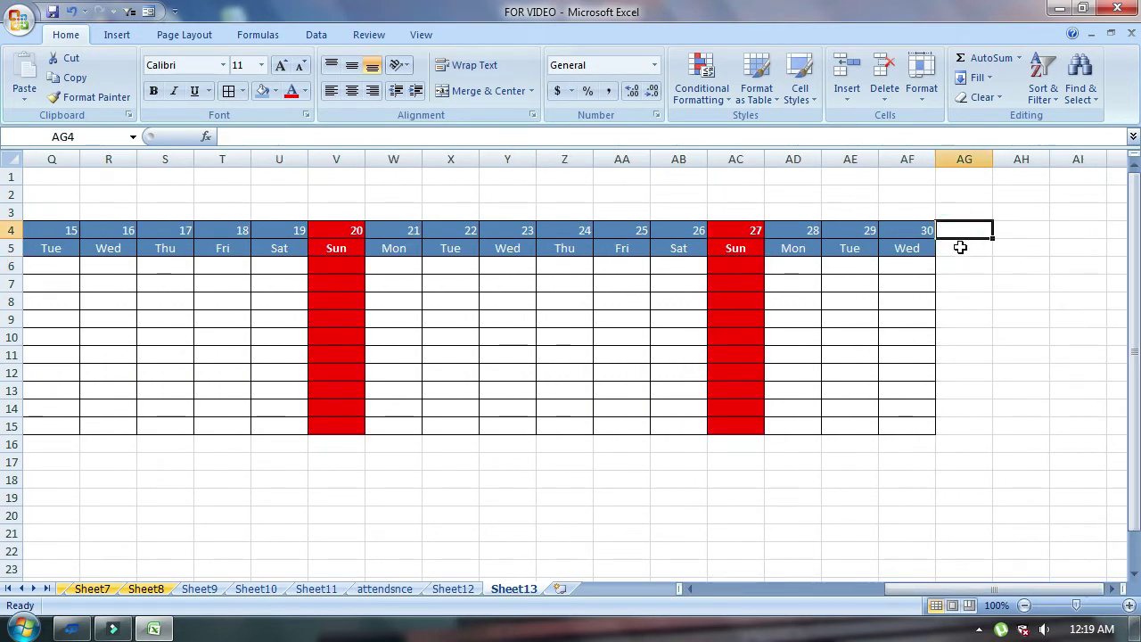
{"action": "left_click", "coordinate": [481, 90]}
{"action": "type", "text": "TOTAL PRESENT"}
{"action": "left_click", "coordinate": [963, 335]}
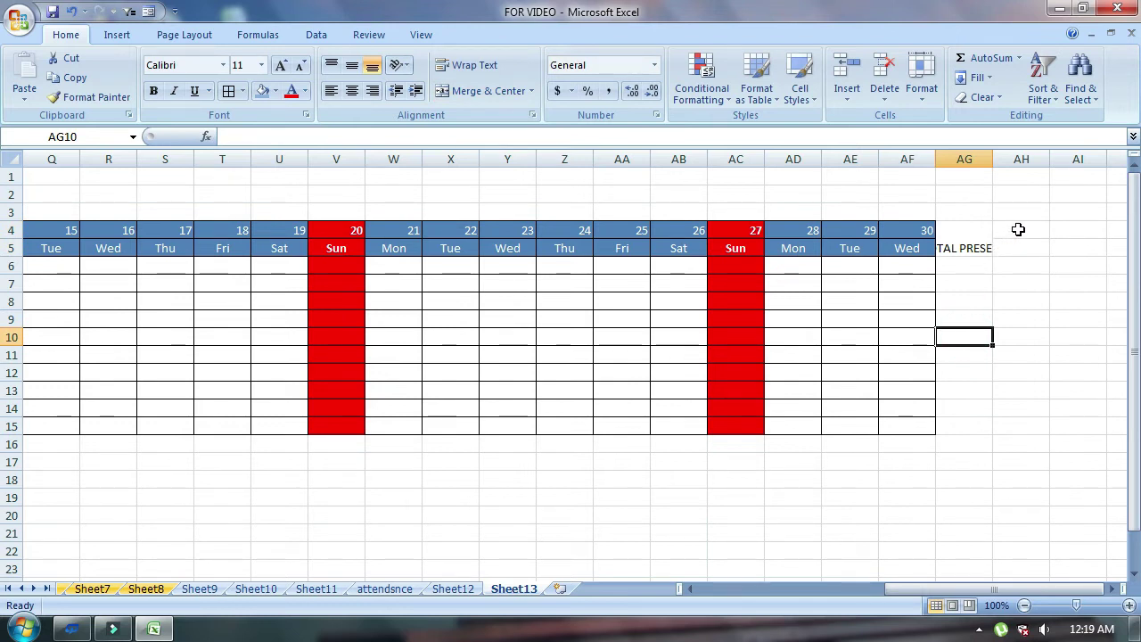
Step: Merge AH4:AH5 and AI4:AI5 with headers TOTAL ABSENT and TOTAL LEAVE
{"action": "left_click_drag", "start_coordinate": [1017, 229], "coordinate": [1023, 241]}
{"action": "left_click", "coordinate": [495, 91]}
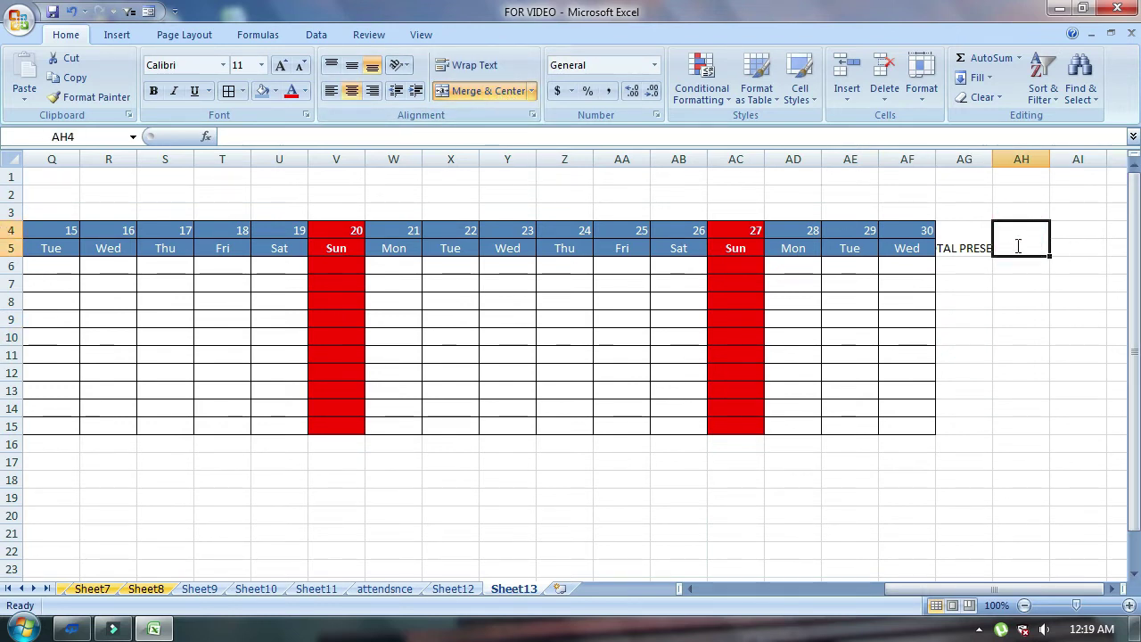
{"action": "type", "text": "TOTAL ABSENT"}
{"action": "key", "text": "Tab"}
{"action": "left_click_drag", "start_coordinate": [1072, 240], "coordinate": [1074, 254]}
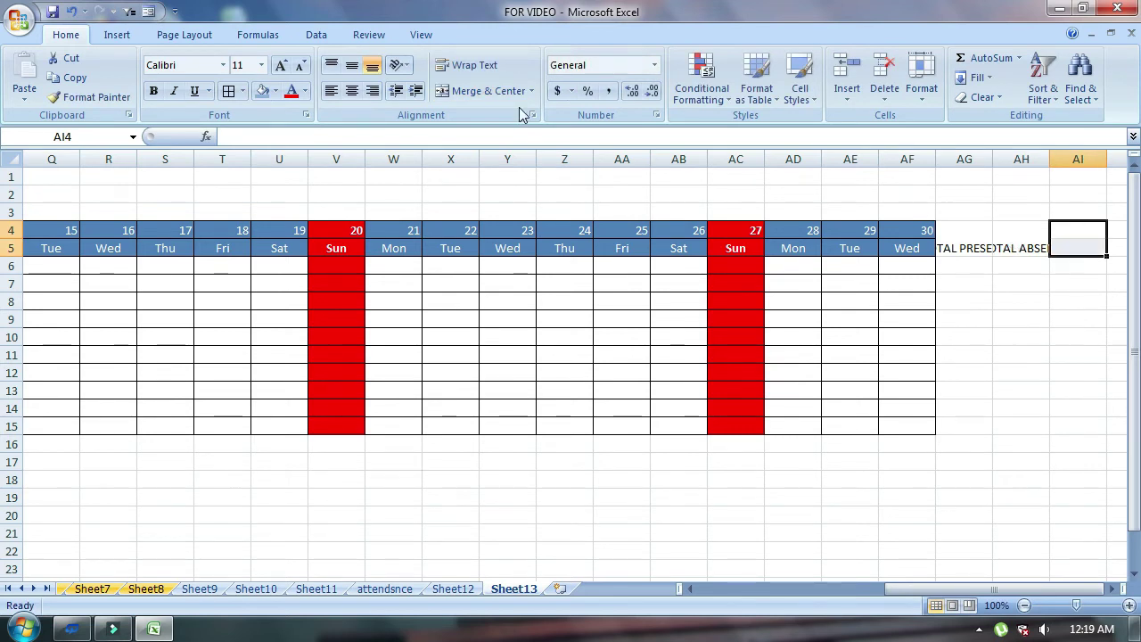
{"action": "left_click", "coordinate": [488, 91]}
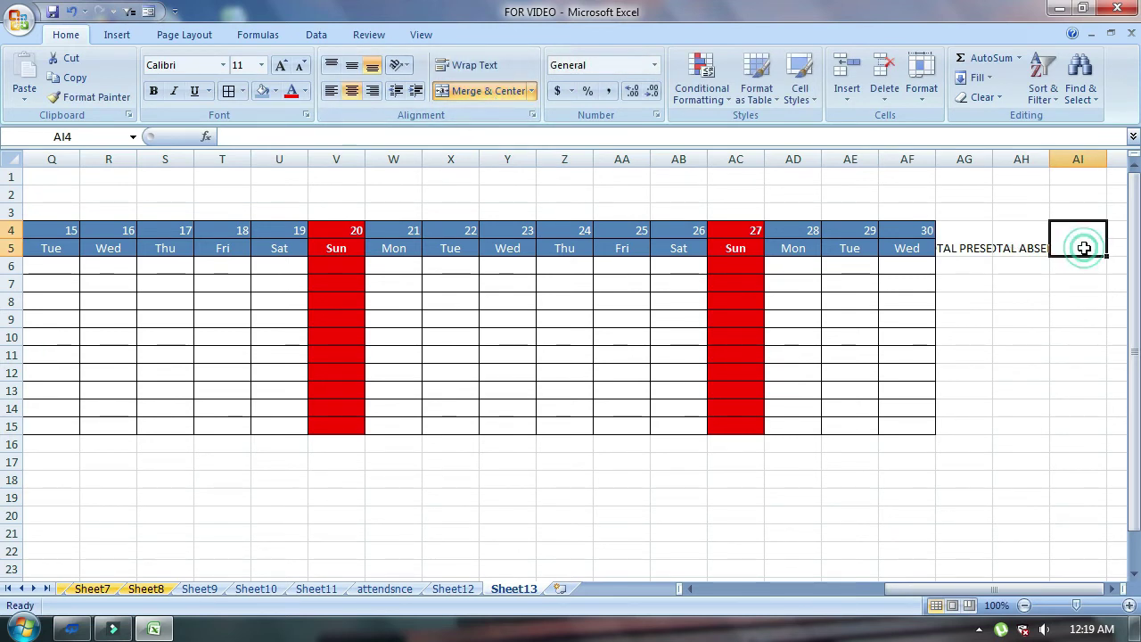
{"action": "type", "text": "TOTAL LEAVE"}
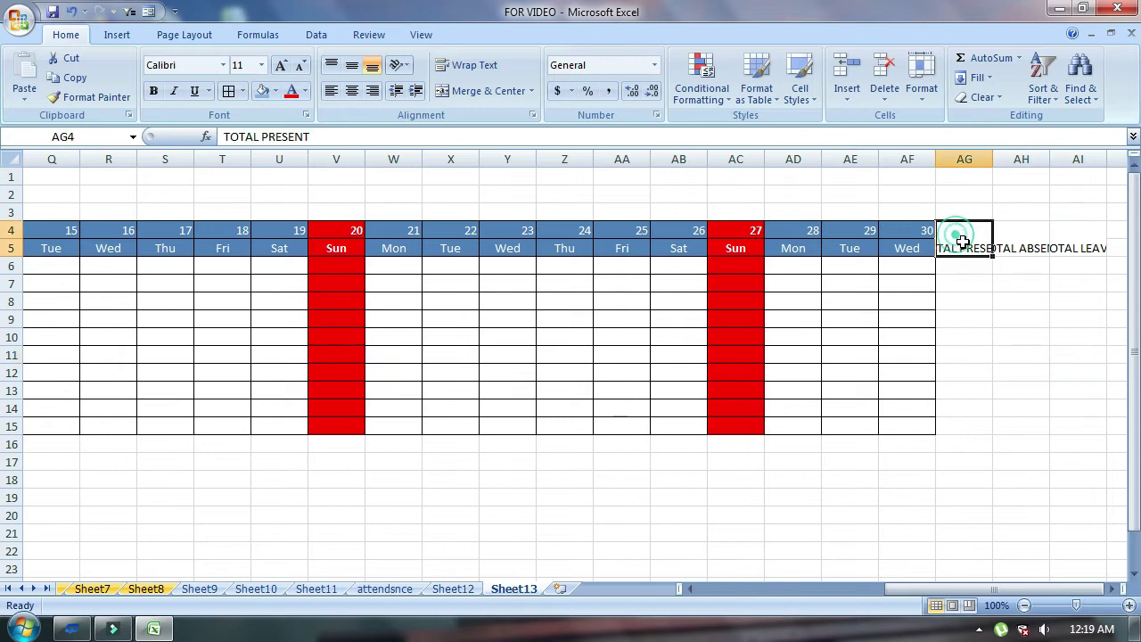
{"action": "left_click_drag", "start_coordinate": [956, 234], "coordinate": [1100, 250]}
Step: Middle-align, bold and wrap the total headers, and add All Borders to AG4:AI15
{"action": "left_click", "coordinate": [331, 90]}
{"action": "left_click", "coordinate": [352, 65]}
{"action": "left_click", "coordinate": [153, 90]}
{"action": "left_click_drag", "start_coordinate": [962, 238], "coordinate": [1066, 421]}
{"action": "left_click", "coordinate": [227, 91]}
{"action": "left_click", "coordinate": [954, 247]}
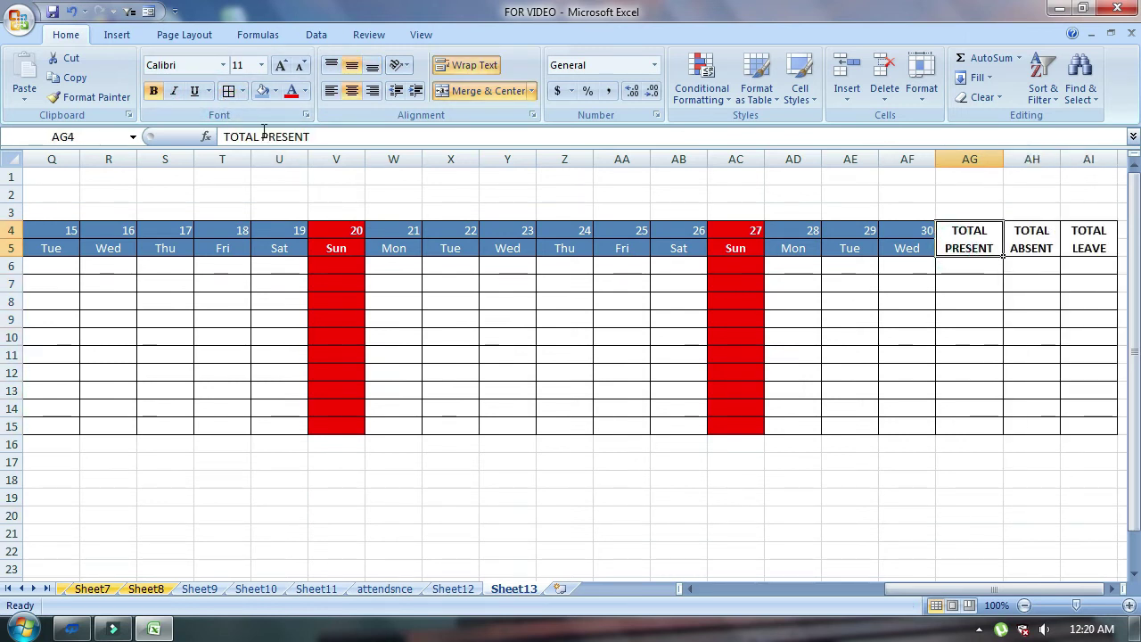
Step: Fill TOTAL PRESENT green, TOTAL ABSENT purple and TOTAL LEAVE light orange
{"action": "left_click", "coordinate": [276, 91]}
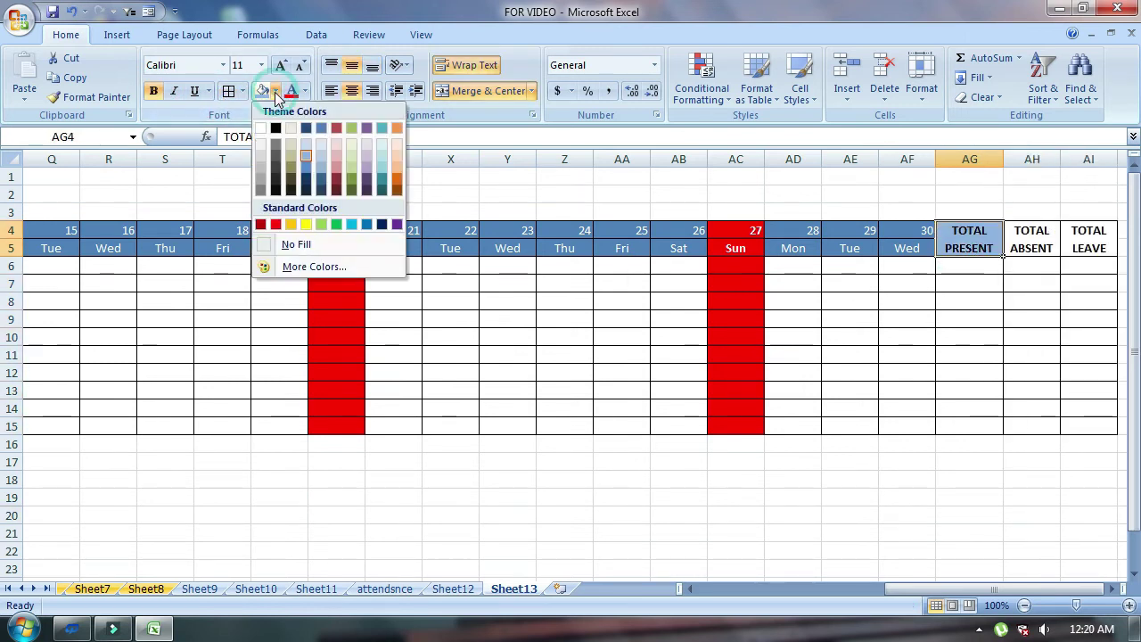
{"action": "left_click", "coordinate": [351, 181]}
{"action": "left_click", "coordinate": [1037, 242]}
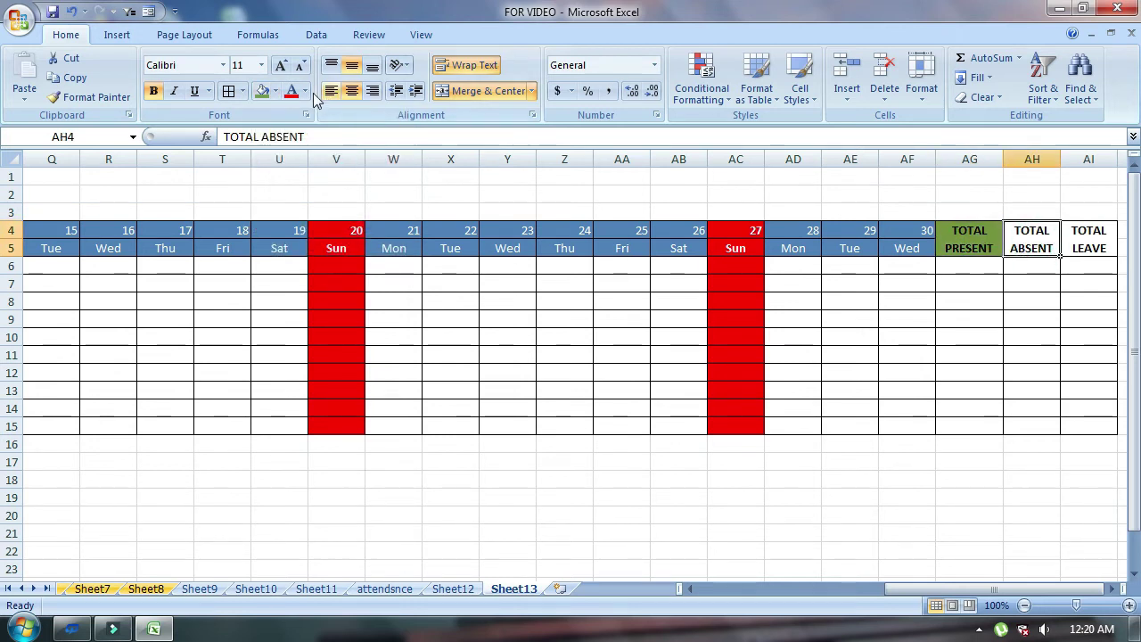
{"action": "left_click", "coordinate": [276, 93]}
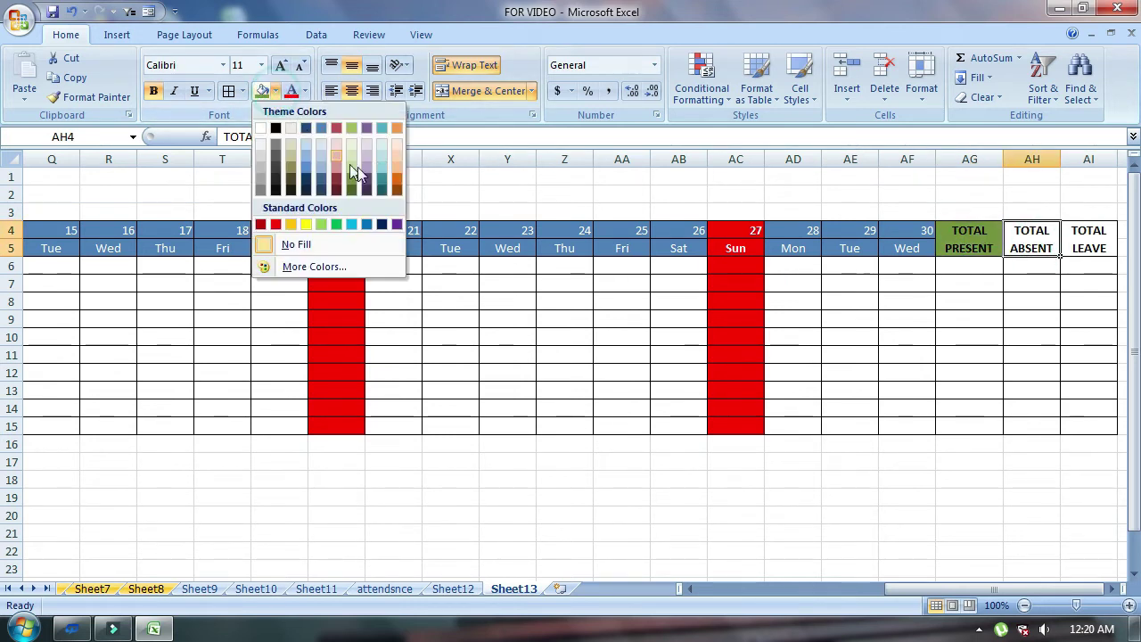
{"action": "left_click", "coordinate": [371, 166]}
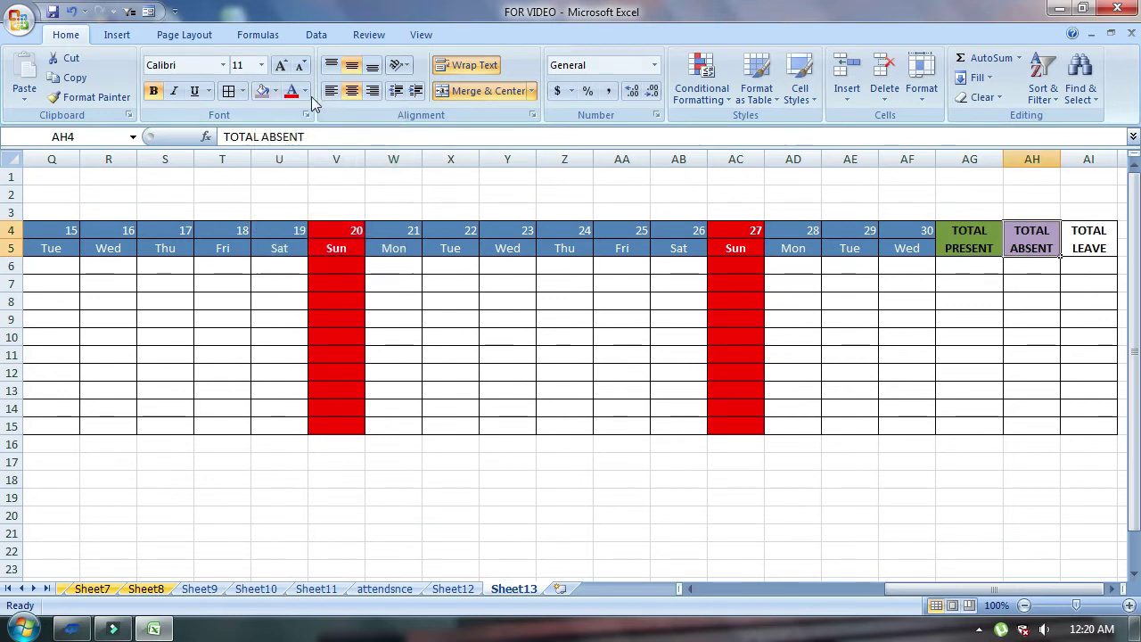
{"action": "left_click", "coordinate": [1077, 231]}
{"action": "left_click", "coordinate": [274, 92]}
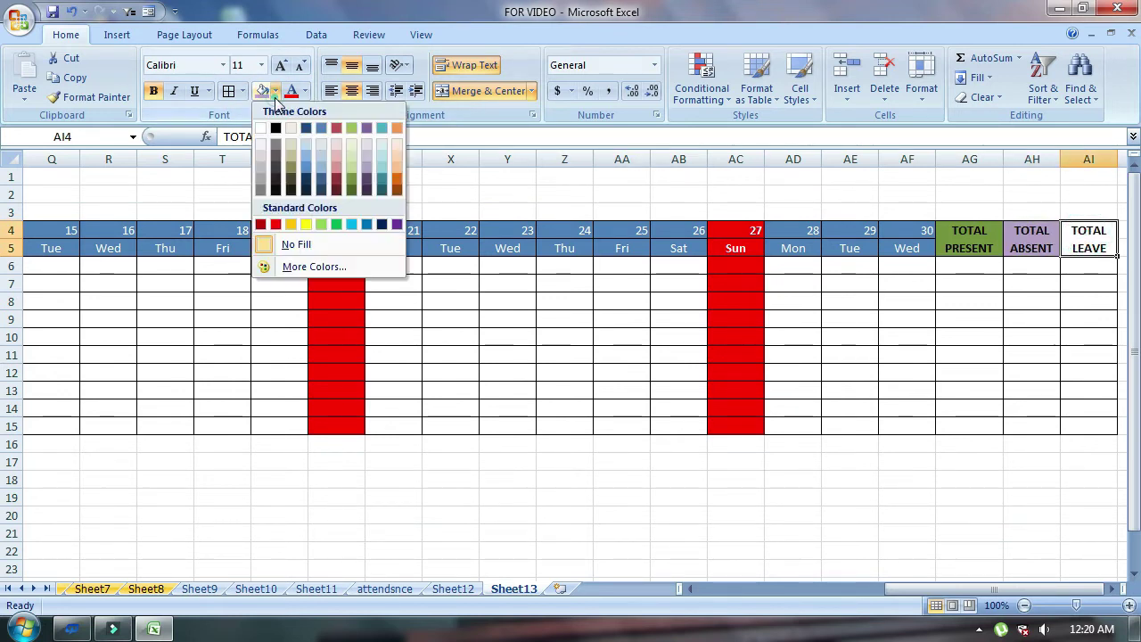
{"action": "left_click", "coordinate": [397, 166]}
{"action": "left_click", "coordinate": [1004, 352]}
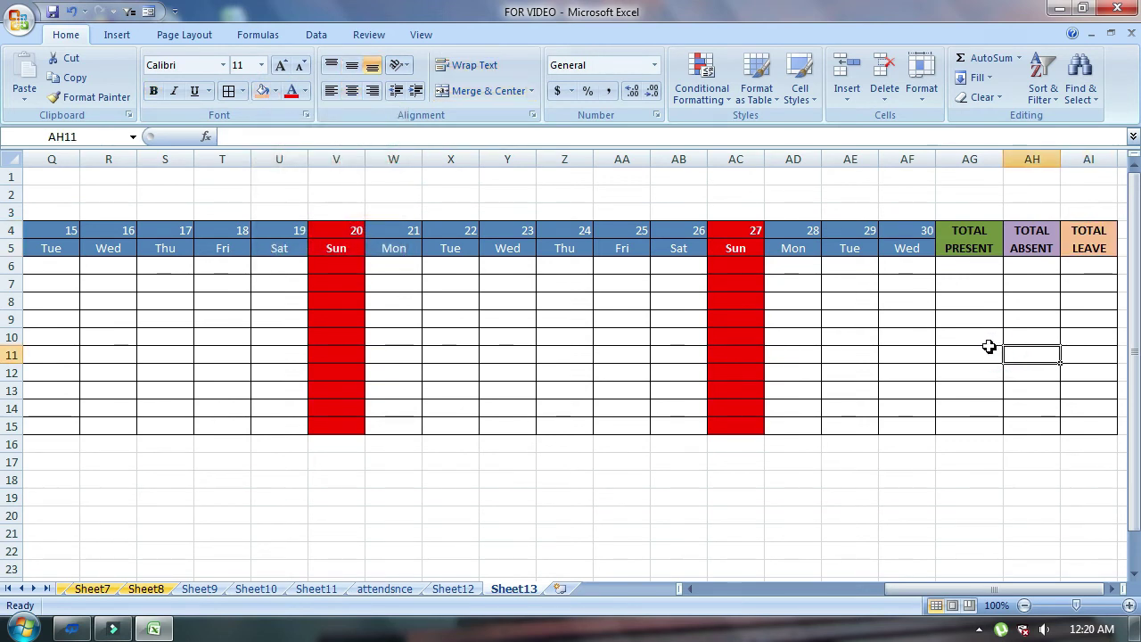
Step: Enter =COUNTIF(C6:AF6,"P") in AG6 to count the first student's present days
{"action": "left_click", "coordinate": [958, 264]}
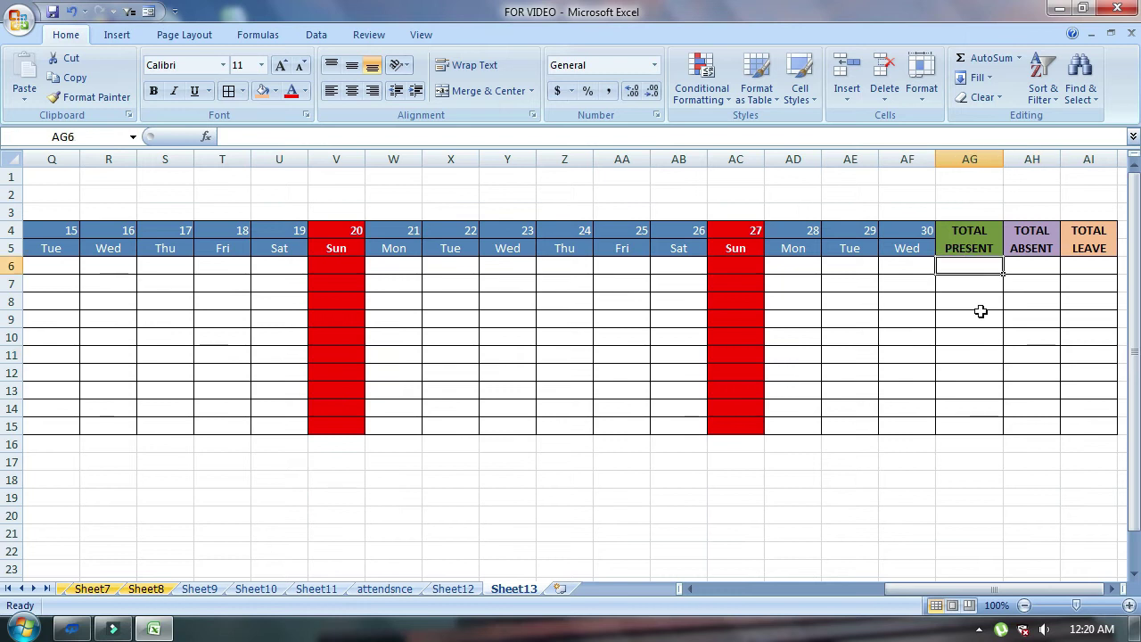
{"action": "type", "text": "="}
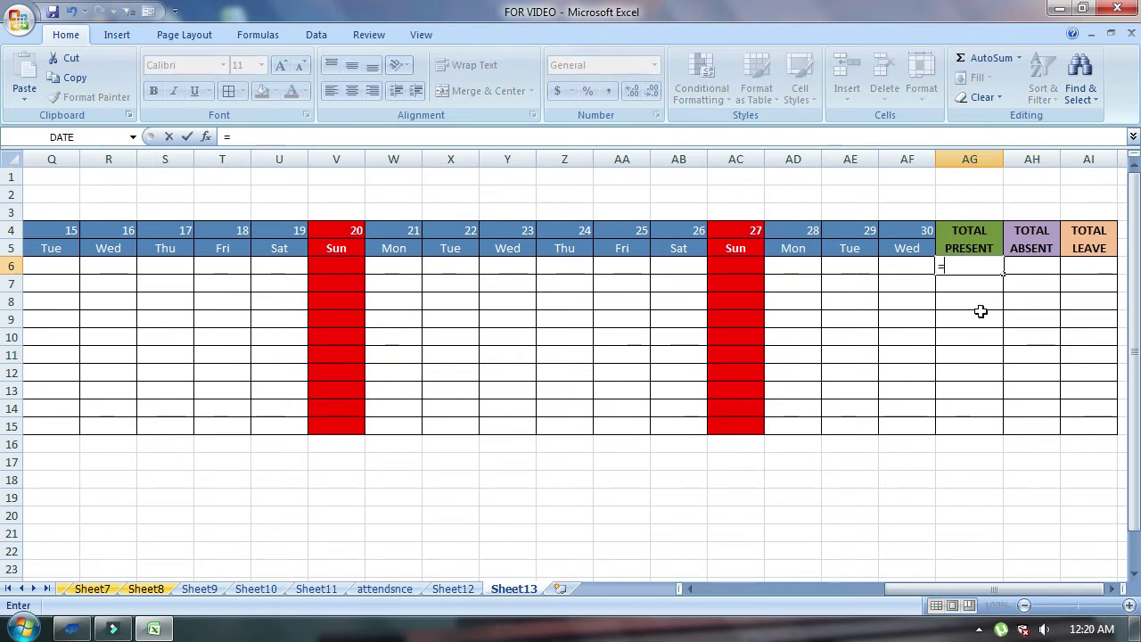
{"action": "type", "text": "COUNTIF("}
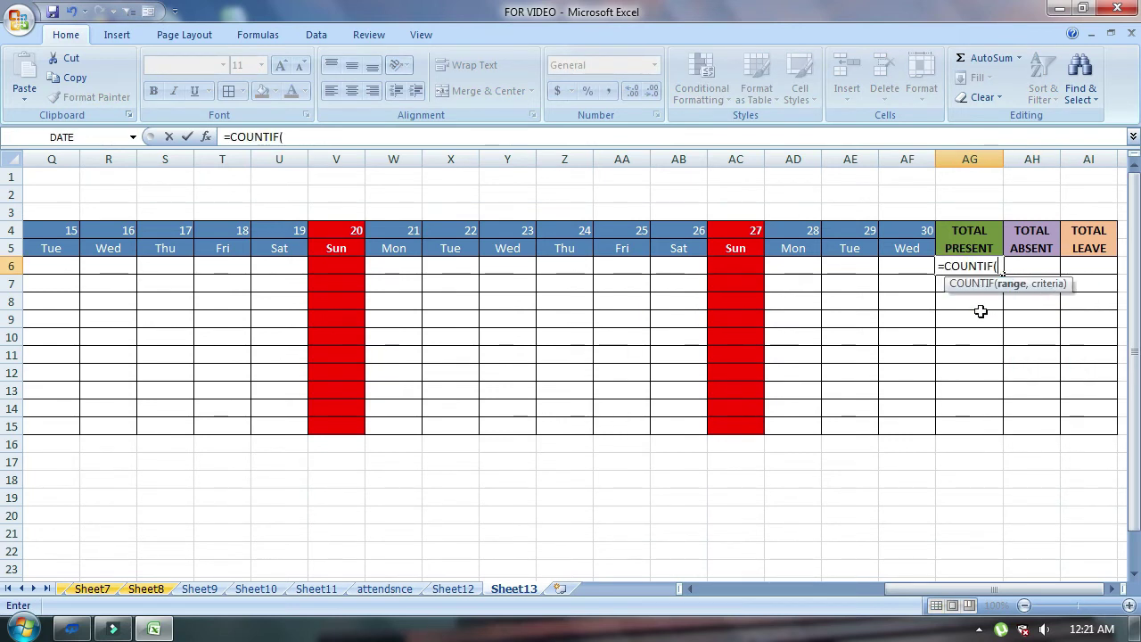
{"action": "left_click_drag", "start_coordinate": [945, 588], "coordinate": [760, 590]}
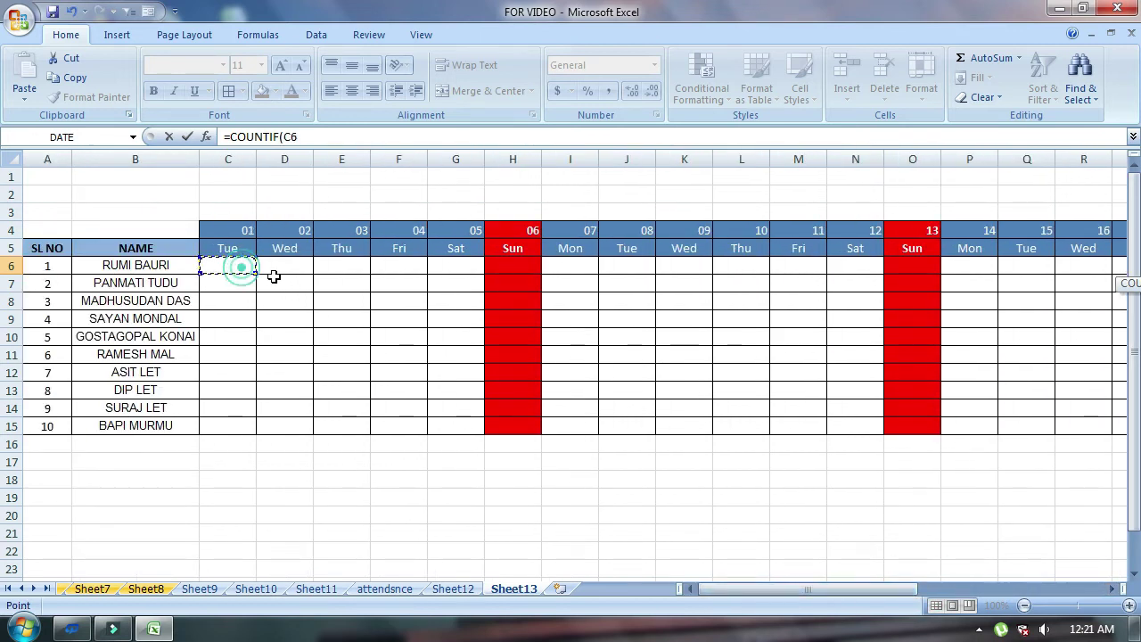
{"action": "mouse_move", "coordinate": [242, 268]}
{"action": "left_mouse_down"}
{"action": "mouse_move", "coordinate": [1050, 290]}
{"action": "mouse_move", "coordinate": [906, 265]}
{"action": "left_mouse_up"}
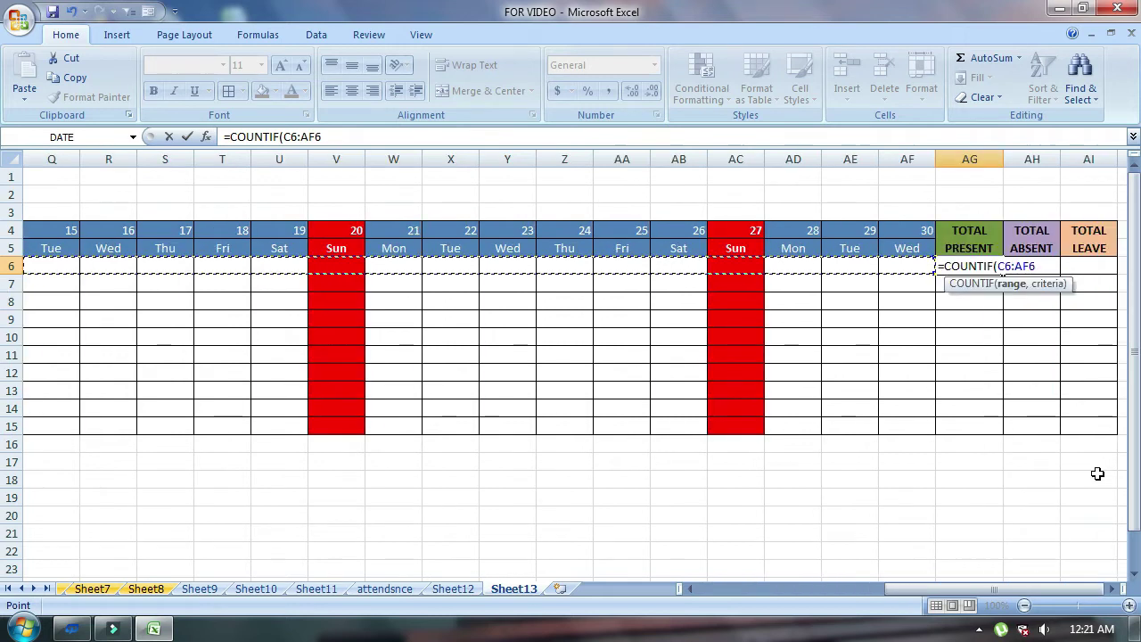
{"action": "type", "text": ","}
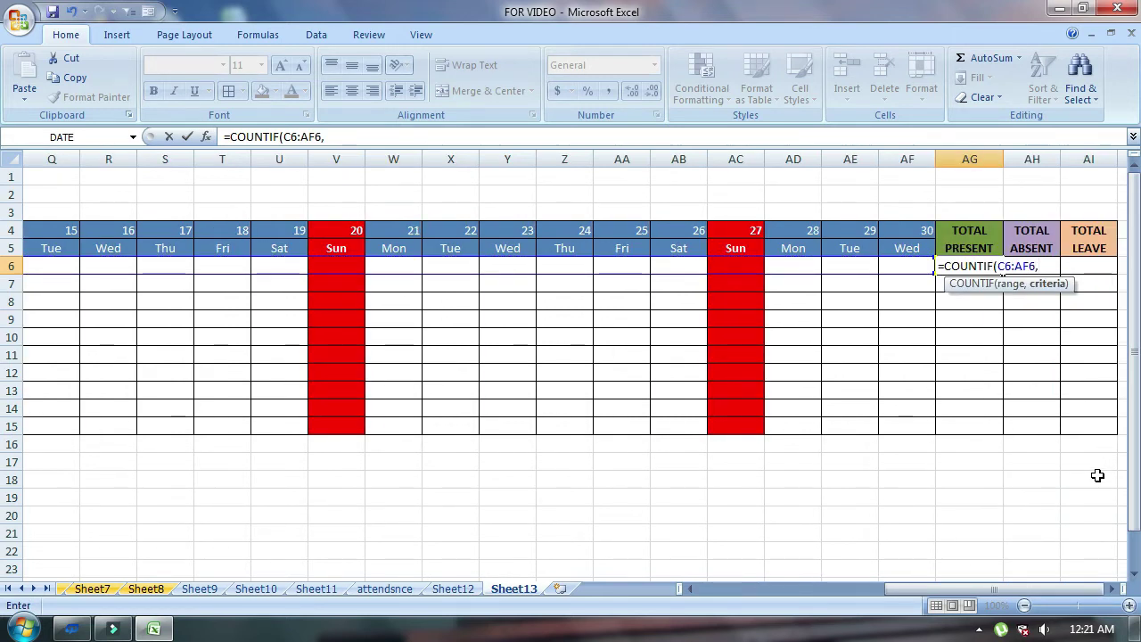
{"action": "type", "text": "\"P"}
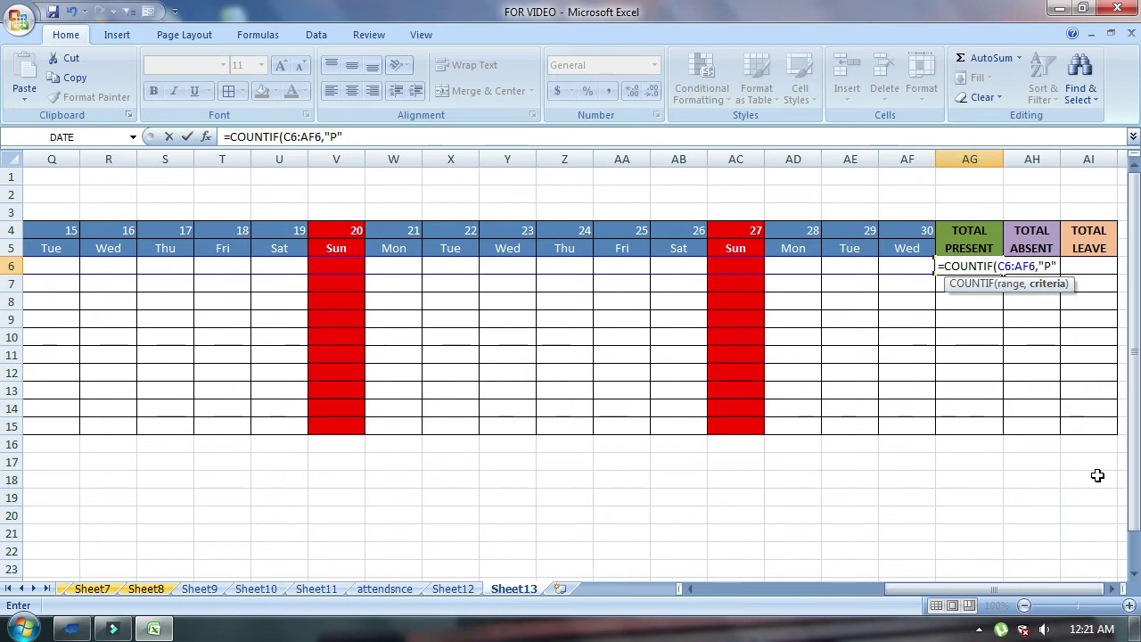
{"action": "key", "text": "Return"}
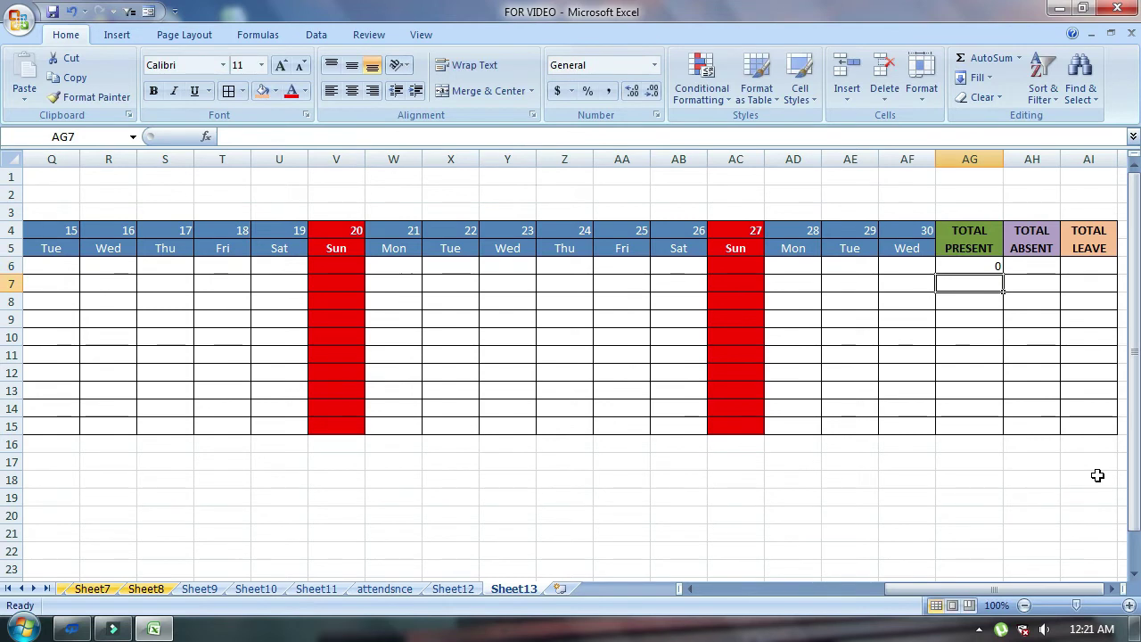
{"action": "left_click", "coordinate": [1036, 267]}
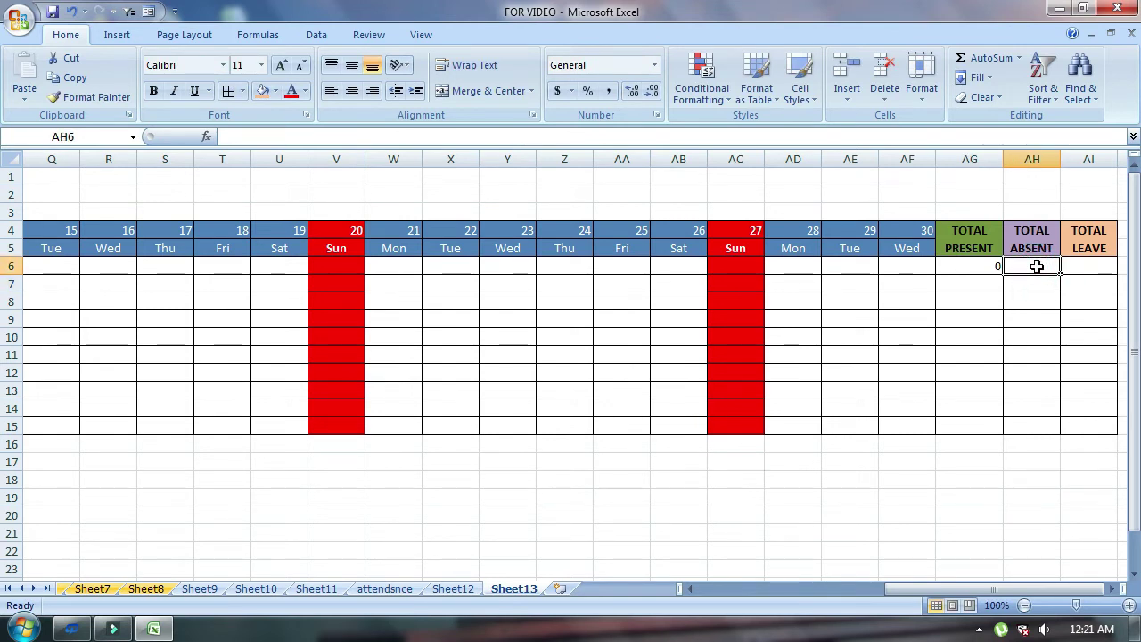
Step: Enter =COUNTIF(C6:AF6,"A") in AH6 to count the first student's absences
{"action": "type", "text": "="}
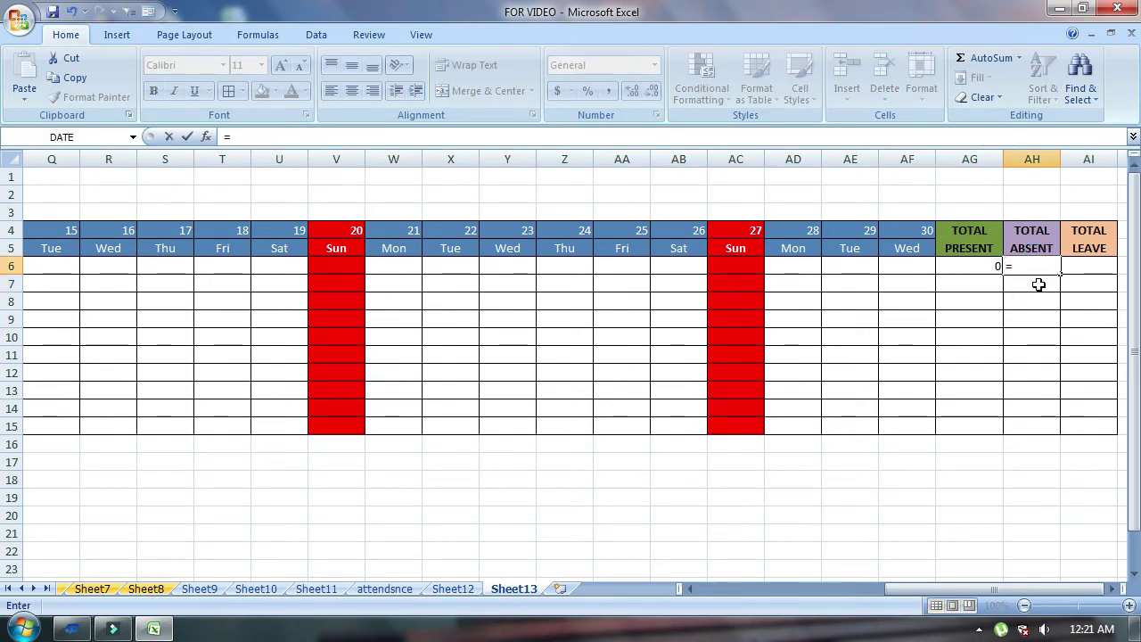
{"action": "type", "text": "COUNTIF"}
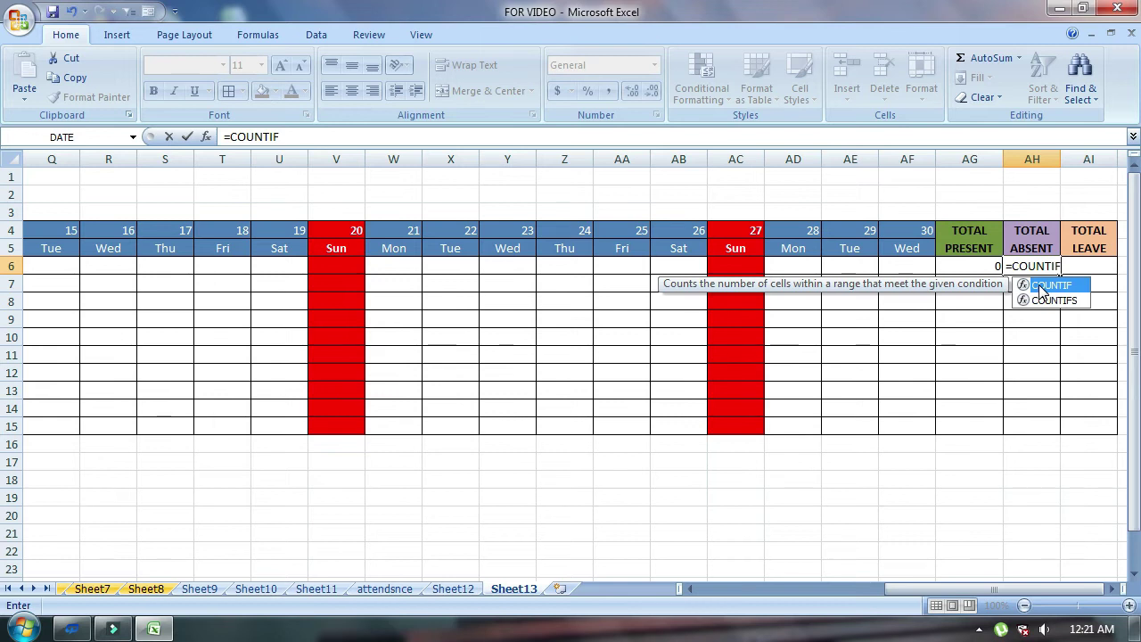
{"action": "double_click", "coordinate": [1041, 290]}
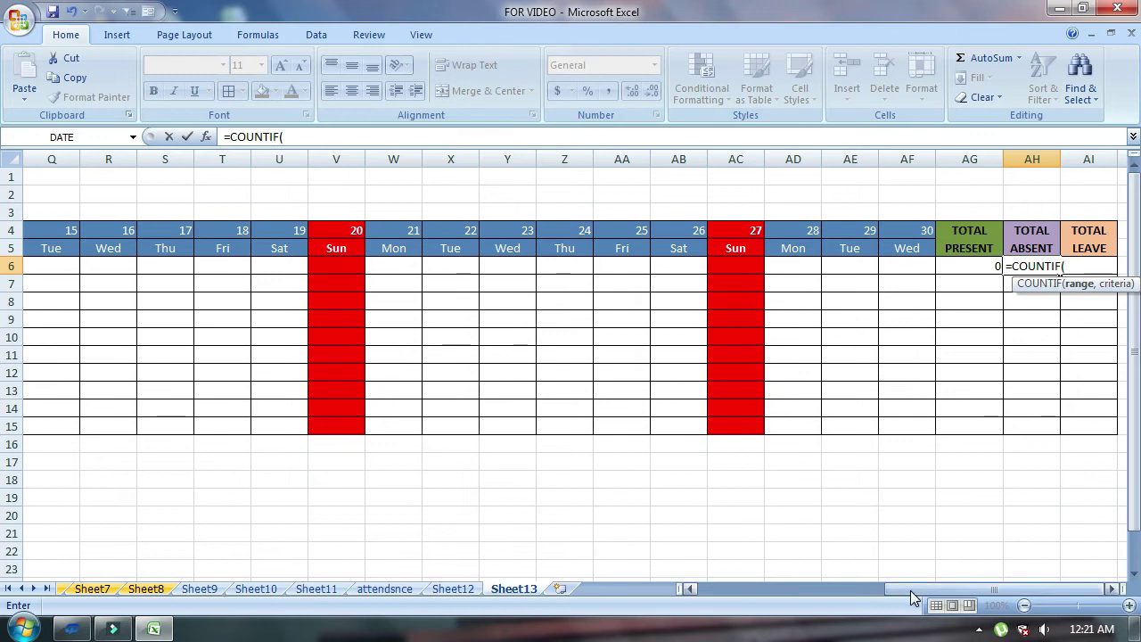
{"action": "left_click_drag", "start_coordinate": [891, 588], "coordinate": [685, 588]}
{"action": "mouse_move", "coordinate": [213, 268]}
{"action": "left_mouse_down"}
{"action": "mouse_move", "coordinate": [1121, 282]}
{"action": "mouse_move", "coordinate": [1105, 266]}
{"action": "left_mouse_up"}
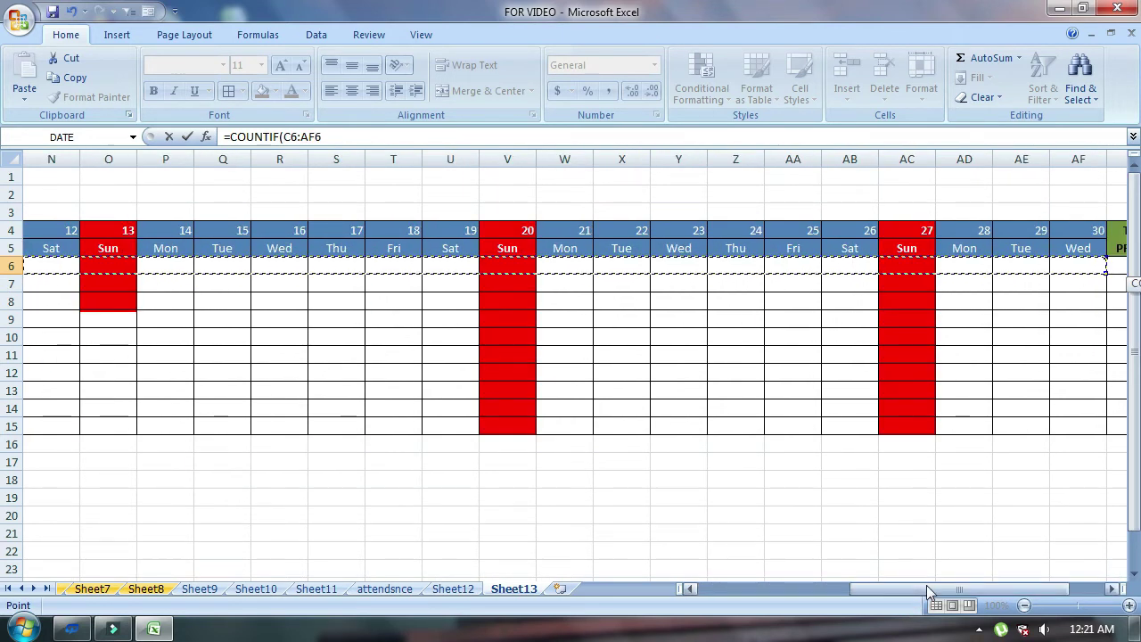
{"action": "left_click_drag", "start_coordinate": [926, 585], "coordinate": [949, 588]}
{"action": "type", "text": ","}
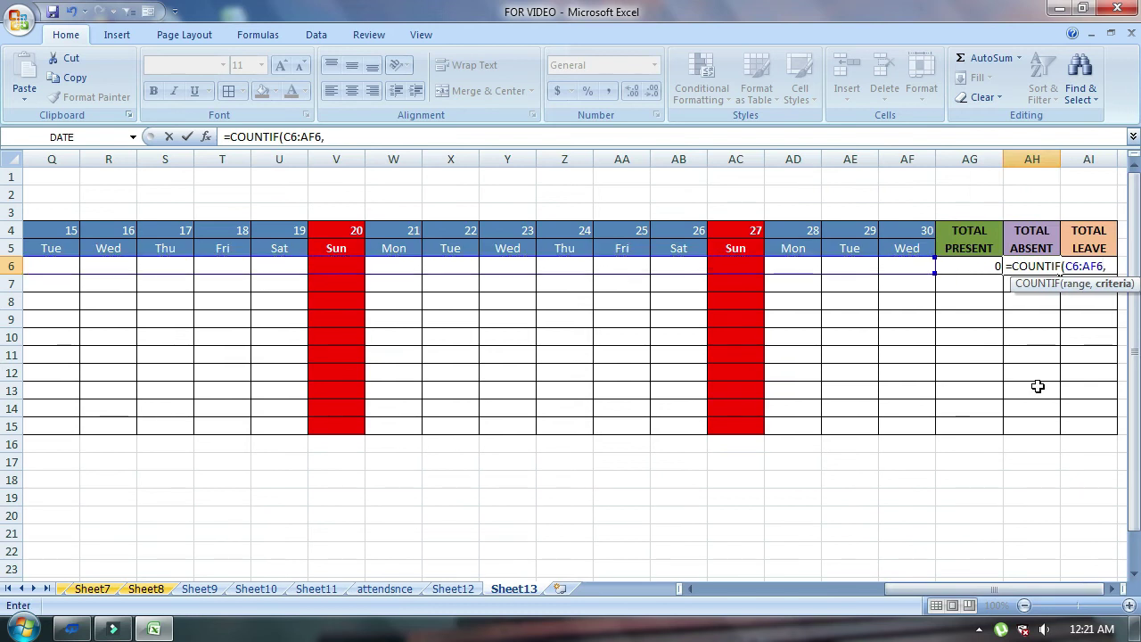
{"action": "type", "text": "\""}
{"action": "type", "text": ")"}
{"action": "key", "text": "Return"}
{"action": "left_click", "coordinate": [1102, 268]}
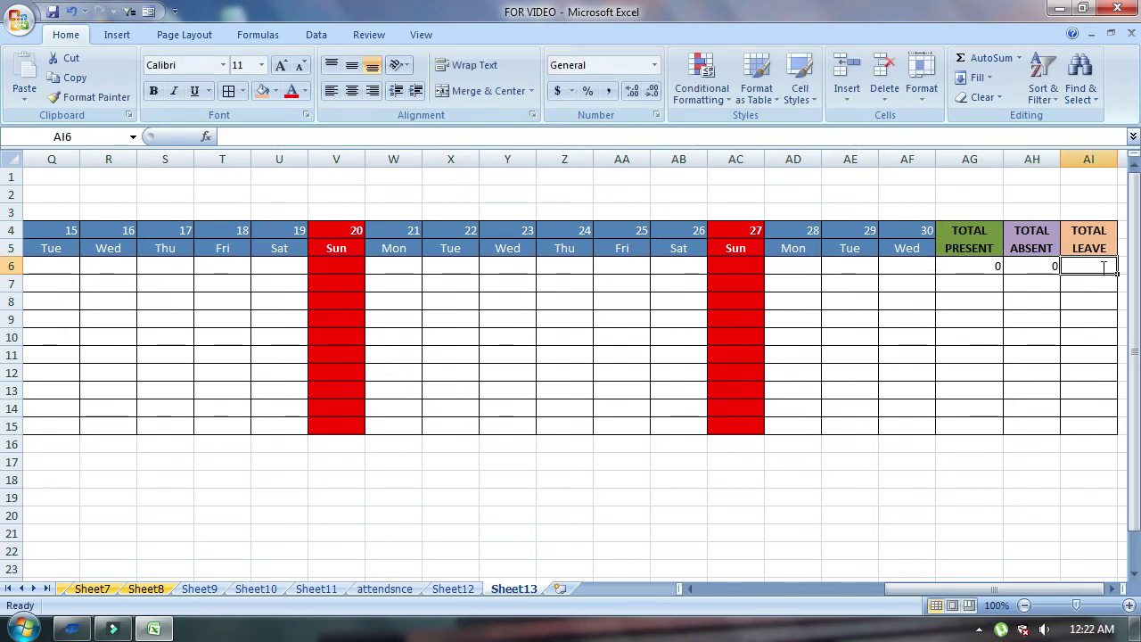
Step: Enter =COUNTIF(C6:AF6,"L") in AI6 to count the first student's leave days
{"action": "type", "text": "=COUNTIF("}
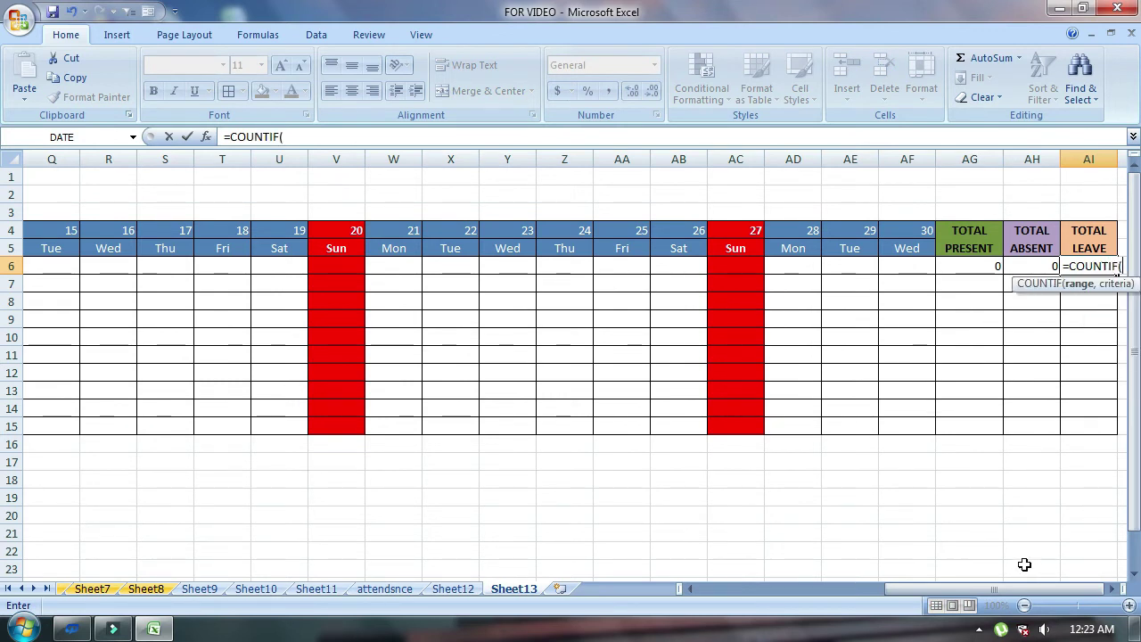
{"action": "left_click_drag", "start_coordinate": [994, 588], "coordinate": [764, 590]}
{"action": "mouse_move", "coordinate": [288, 266]}
{"action": "left_mouse_down"}
{"action": "mouse_move", "coordinate": [1134, 275]}
{"action": "mouse_move", "coordinate": [934, 271]}
{"action": "left_mouse_up"}
{"action": "type", "text": ","}
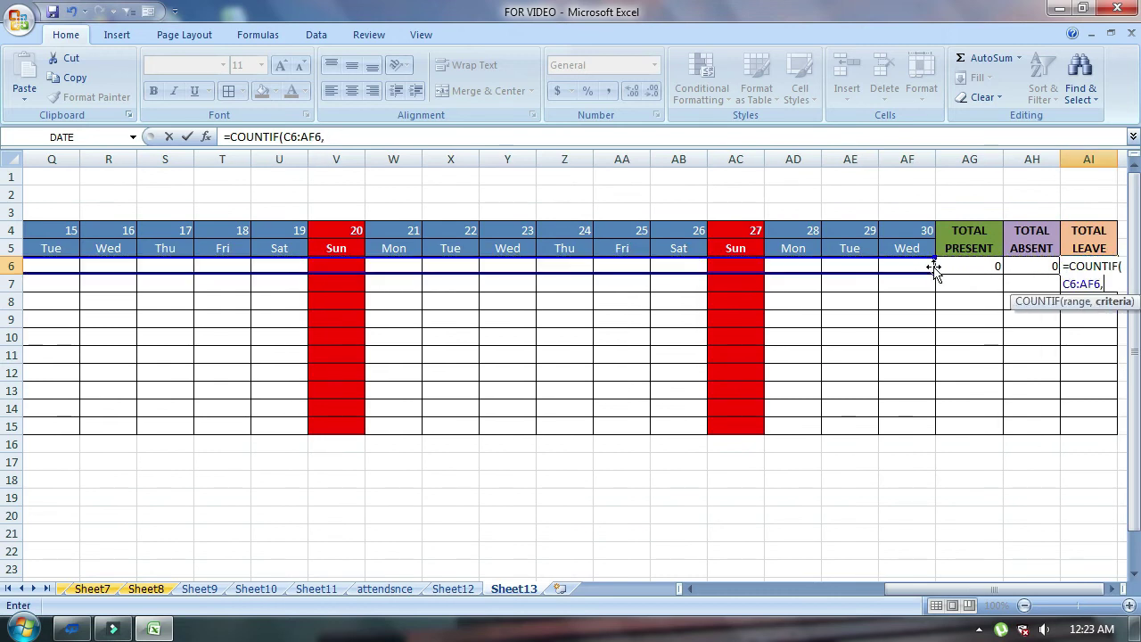
{"action": "type", "text": "\"L"}
{"action": "key", "text": "Return"}
Step: Fill the AG6, AH6 and AI6 COUNTIF formulas down to row 15
{"action": "left_click", "coordinate": [963, 273]}
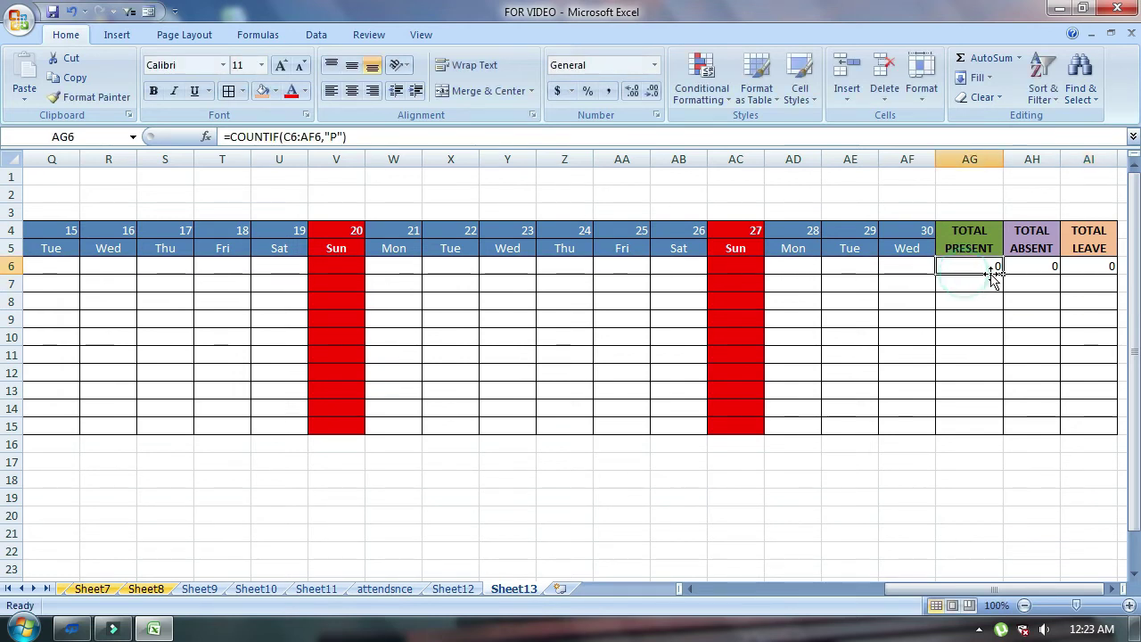
{"action": "left_click_drag", "start_coordinate": [1002, 274], "coordinate": [1002, 426]}
{"action": "left_click", "coordinate": [1055, 270]}
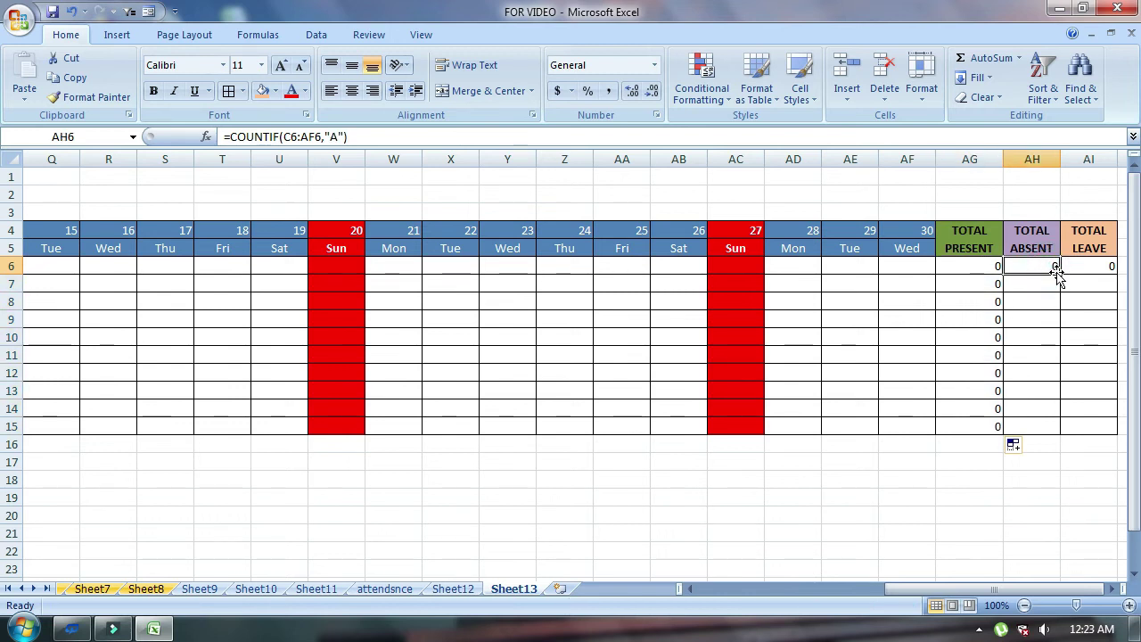
{"action": "left_click_drag", "start_coordinate": [1058, 274], "coordinate": [1057, 426]}
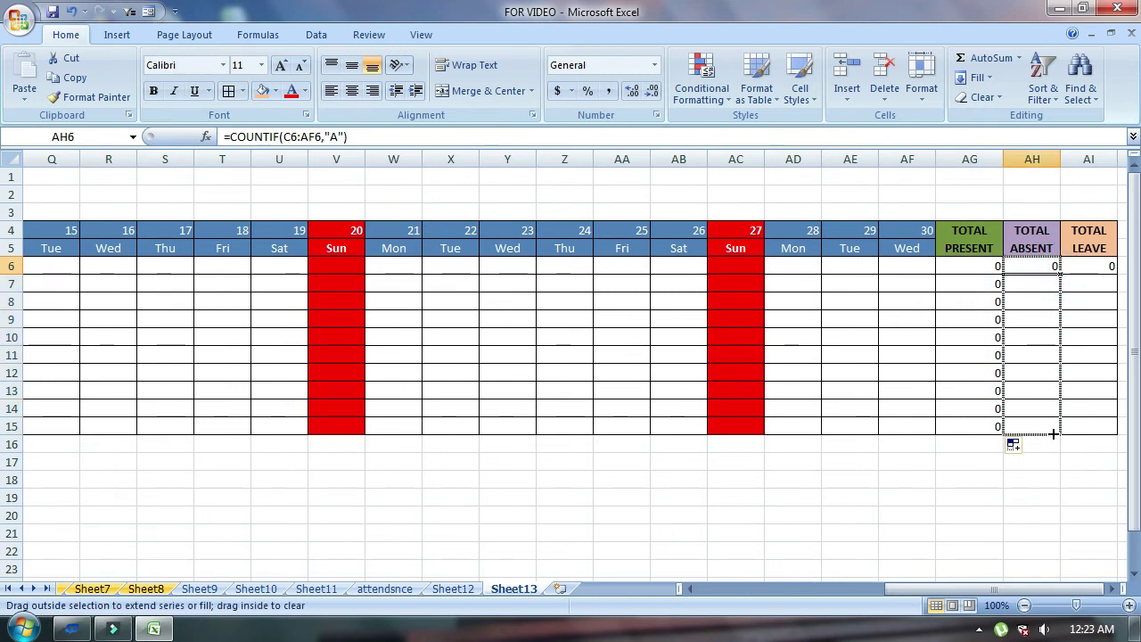
{"action": "left_click", "coordinate": [1105, 268]}
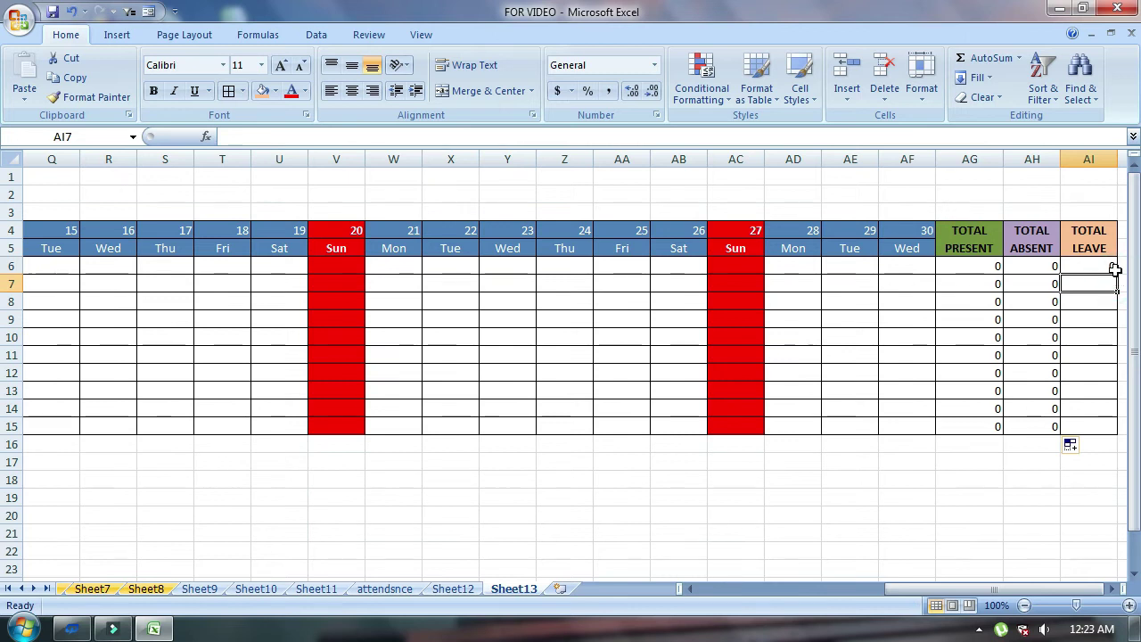
{"action": "double_click", "coordinate": [1114, 274]}
{"action": "left_click_drag", "start_coordinate": [1104, 282], "coordinate": [1105, 282]}
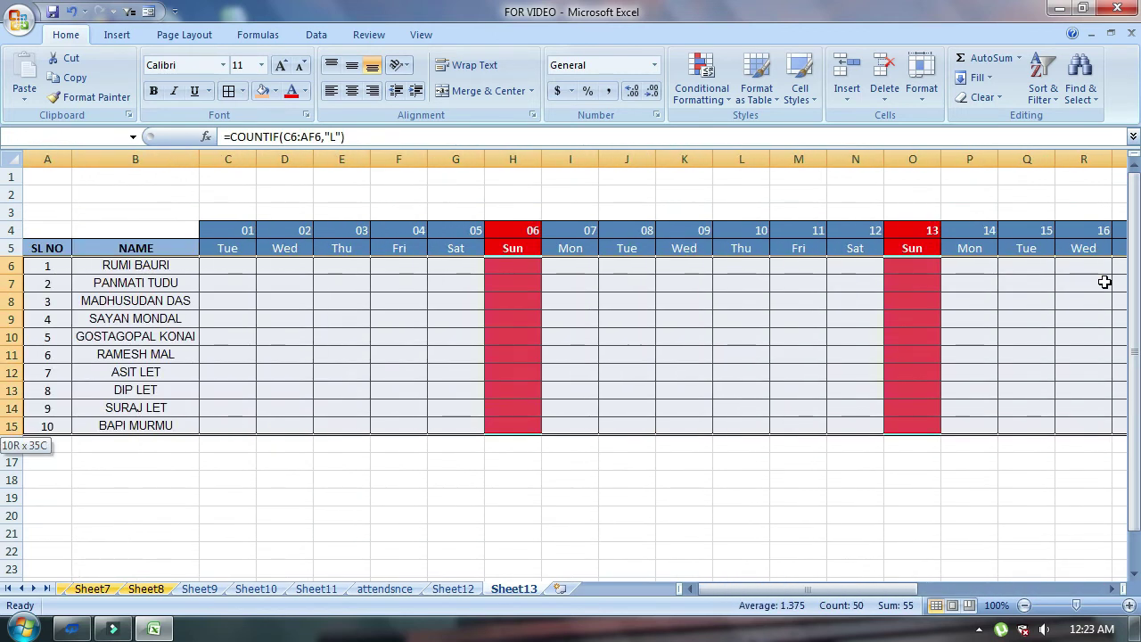
{"action": "left_click", "coordinate": [395, 515]}
{"action": "left_click_drag", "start_coordinate": [41, 445], "coordinate": [117, 446]}
Step: Merge A16:B16 into a bold, green-filled DAILY PRESENT label
{"action": "left_click", "coordinate": [498, 95]}
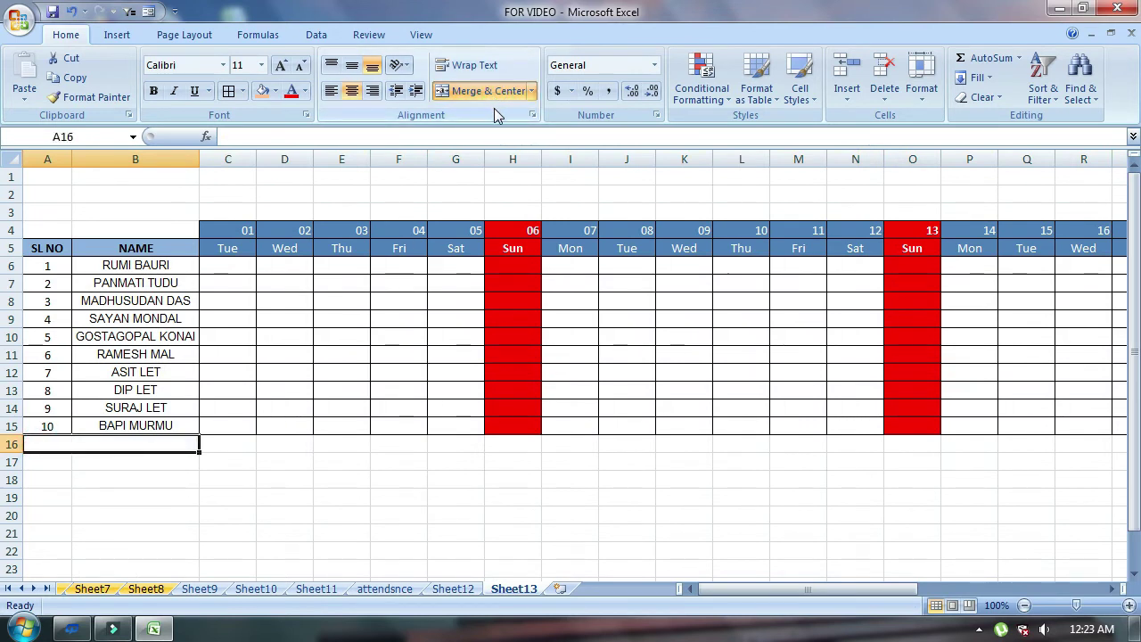
{"action": "type", "text": "DAILY PRESENT"}
{"action": "left_click", "coordinate": [155, 92]}
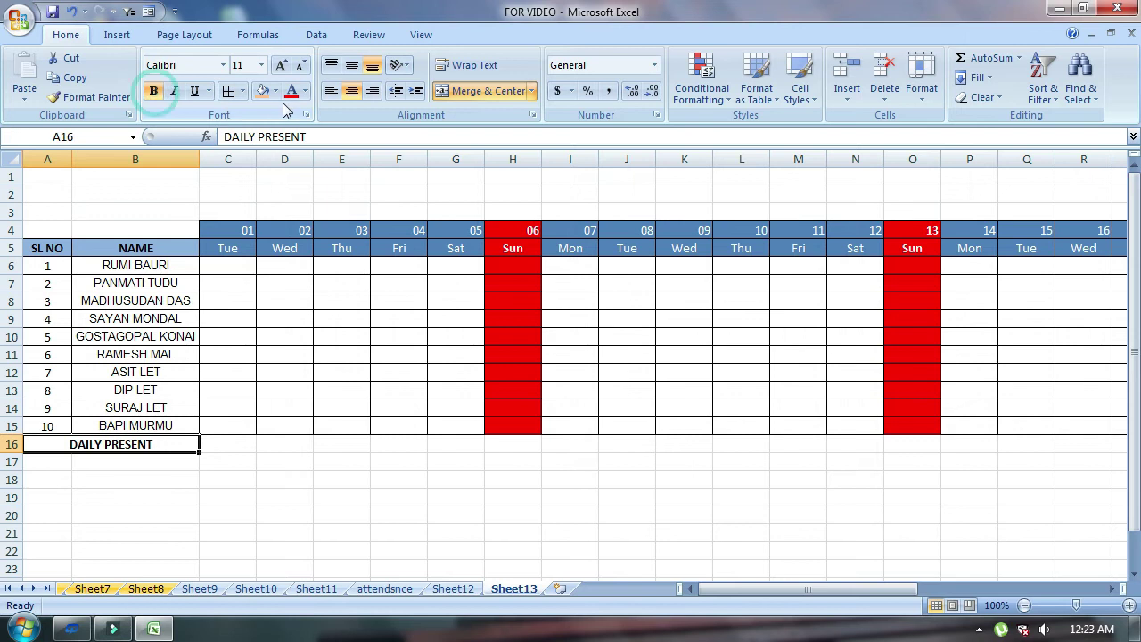
{"action": "left_click", "coordinate": [275, 91]}
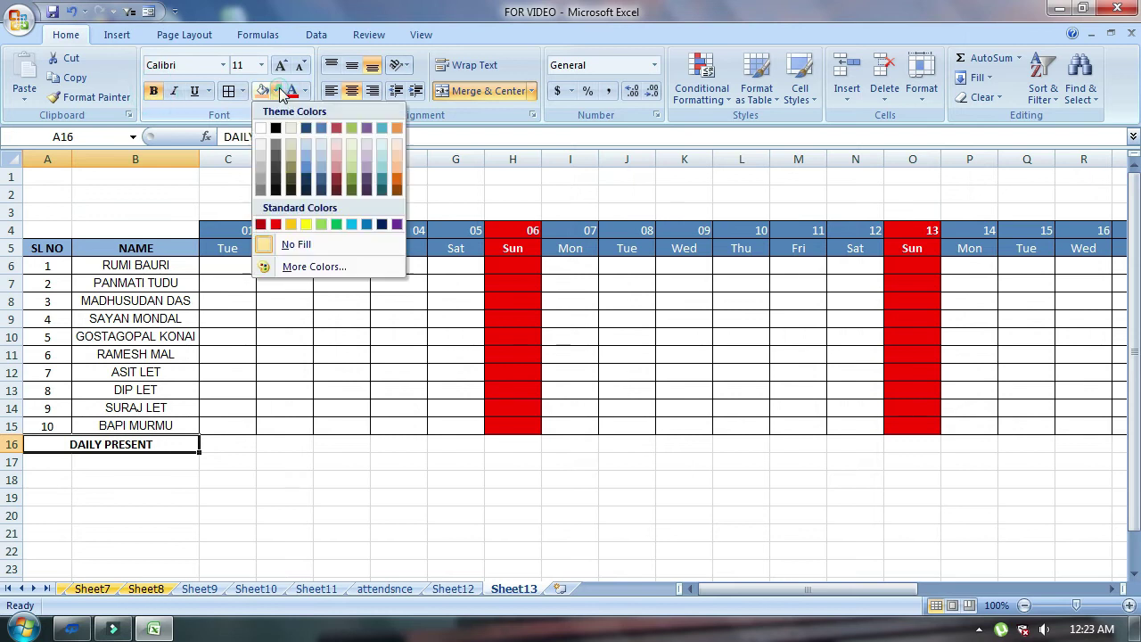
{"action": "left_click", "coordinate": [338, 223]}
Step: Add All Borders to A16:AF16 and fill the day cells from C16 onward yellow
{"action": "left_click", "coordinate": [229, 92]}
{"action": "key", "text": "ctrl+shift+Right"}
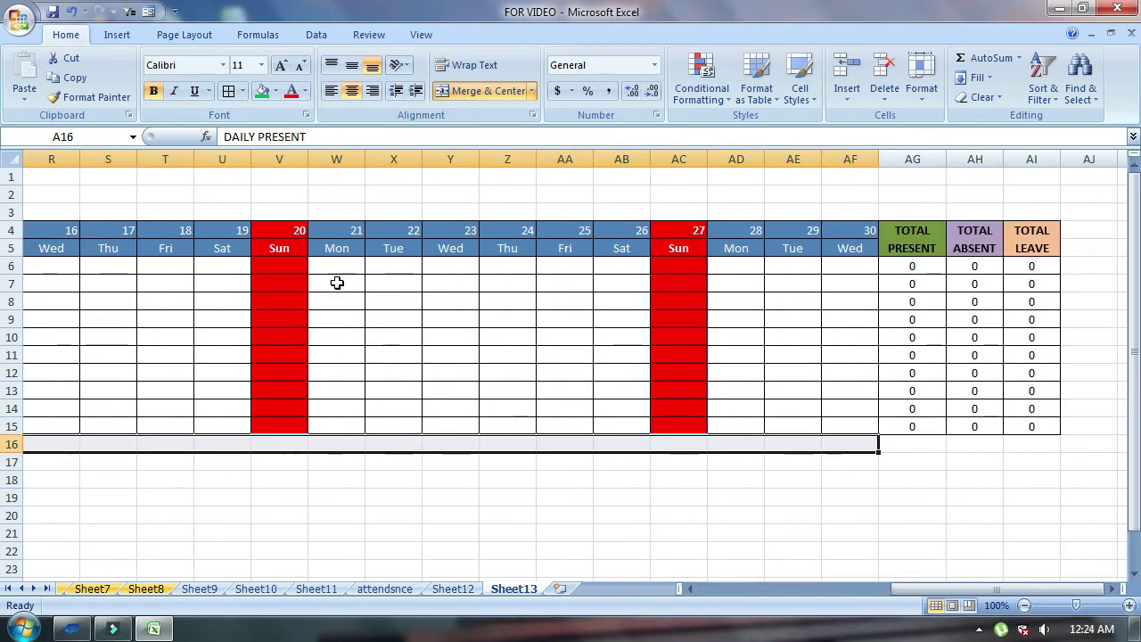
{"action": "left_click", "coordinate": [229, 91]}
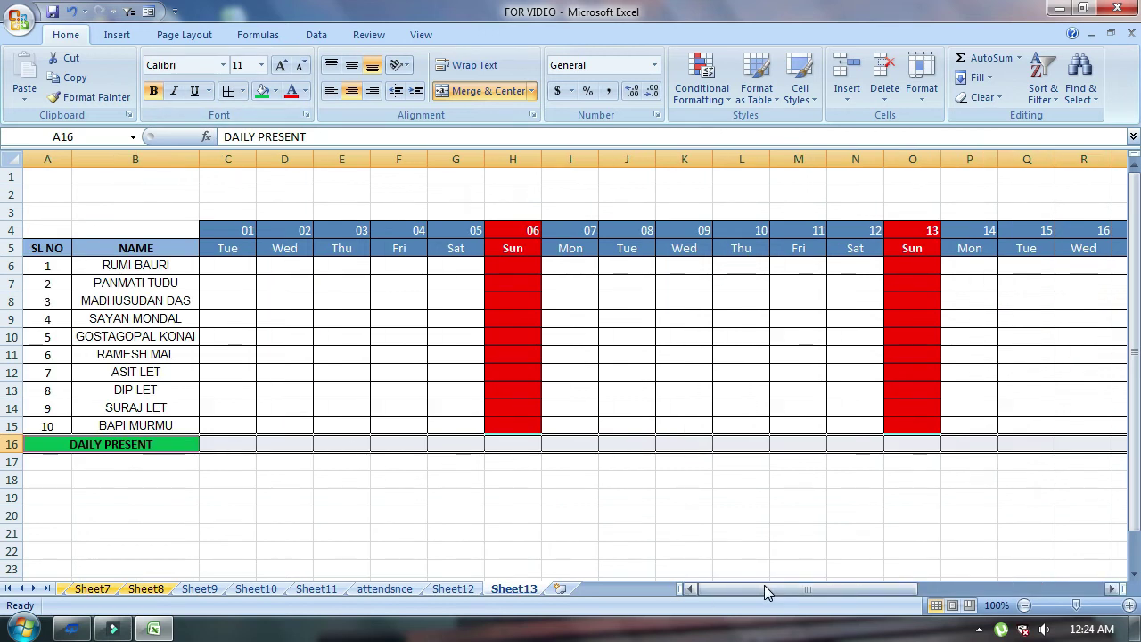
{"action": "left_click_drag", "start_coordinate": [764, 588], "coordinate": [952, 588]}
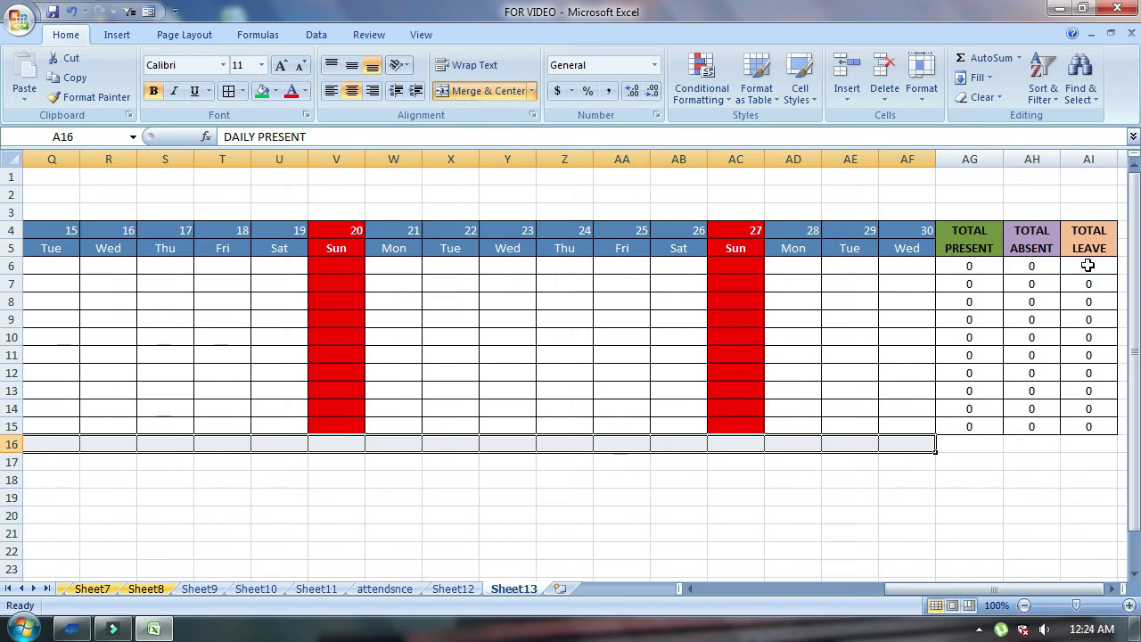
{"action": "left_click_drag", "start_coordinate": [942, 588], "coordinate": [728, 618]}
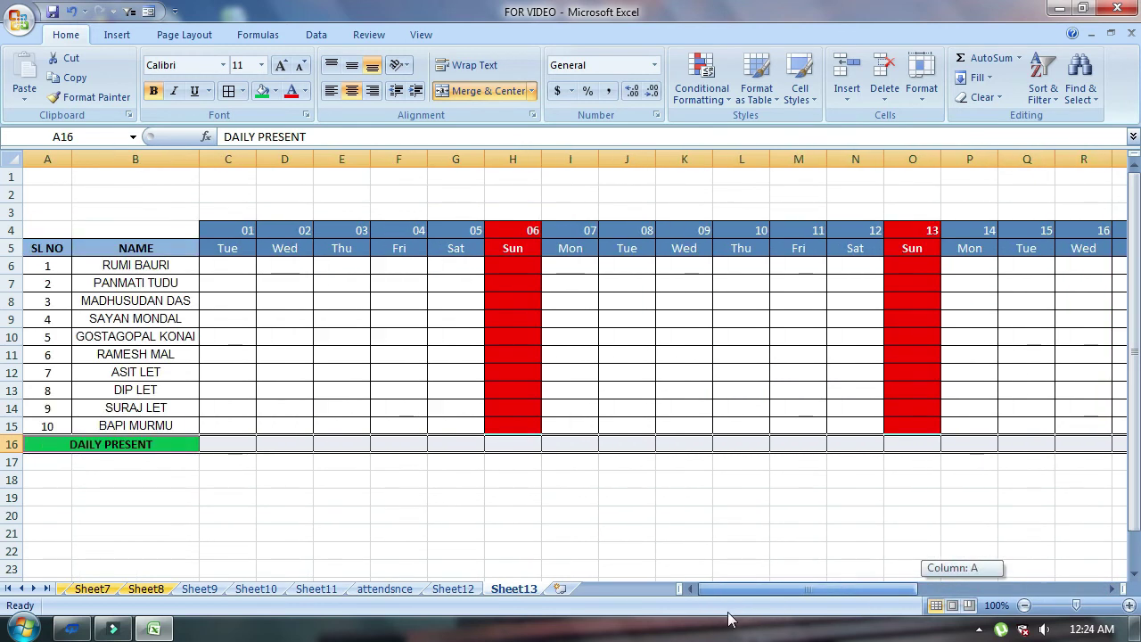
{"action": "left_click", "coordinate": [275, 91]}
{"action": "left_click", "coordinate": [312, 223]}
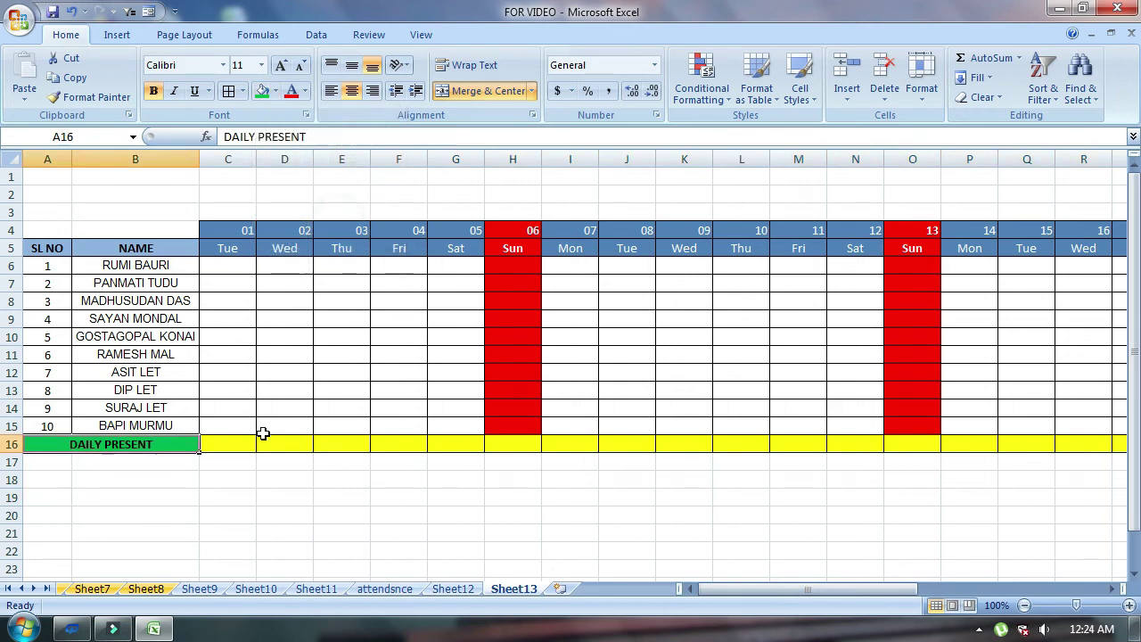
{"action": "left_click", "coordinate": [233, 462]}
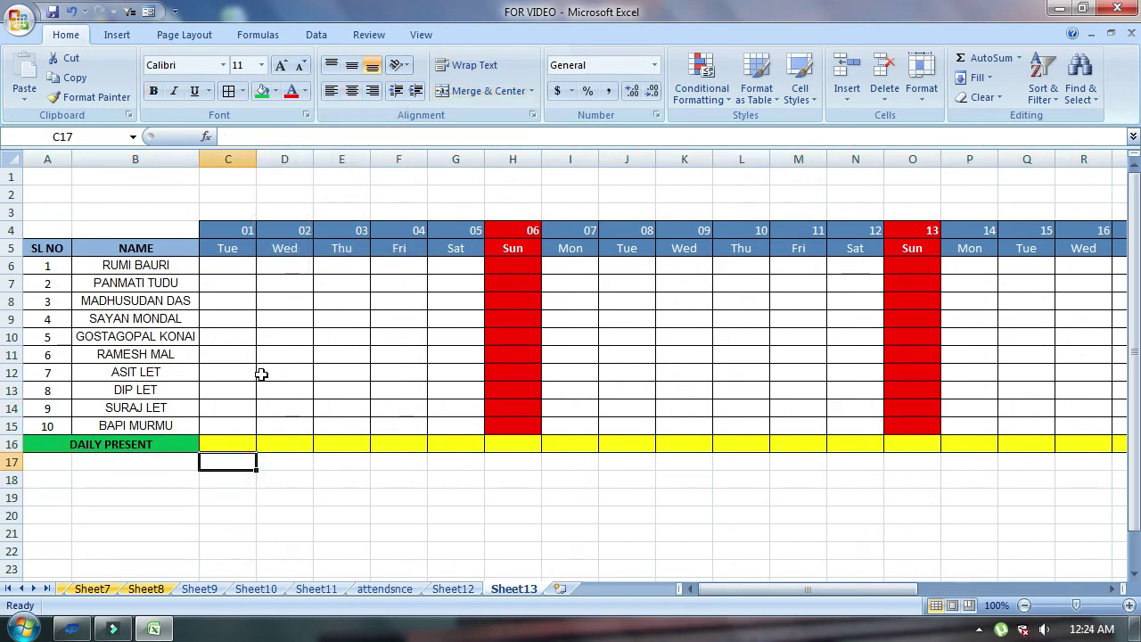
Step: Enter =COUNTIF(C6:C15,"P") in C16 and copy it across row 16 to the last day
{"action": "left_click", "coordinate": [235, 442]}
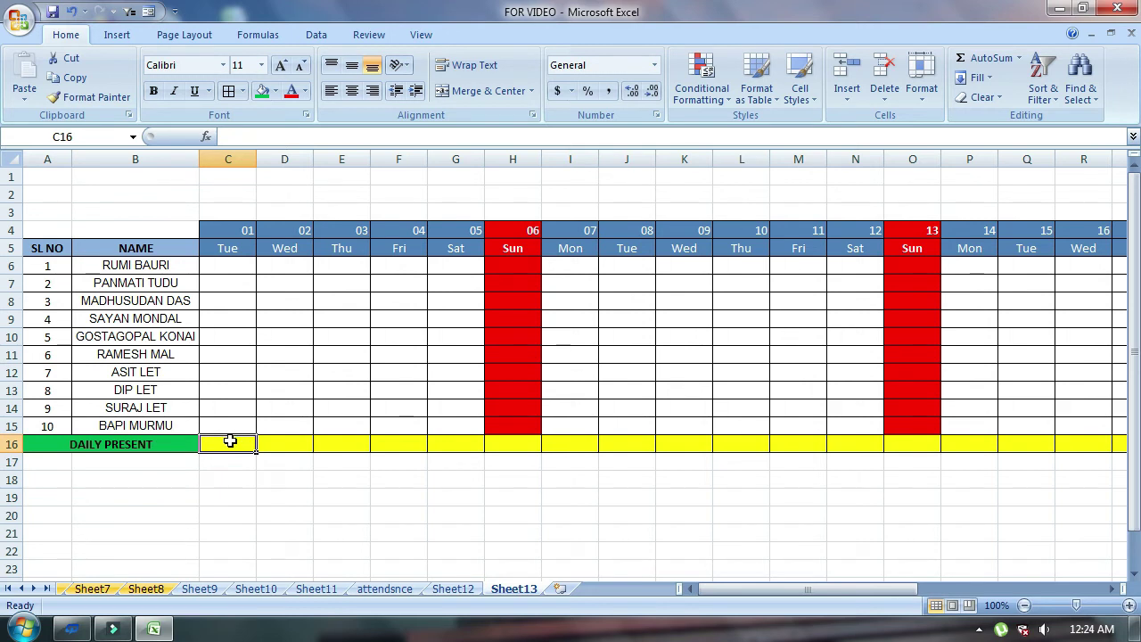
{"action": "type", "text": "=COUNTIF("}
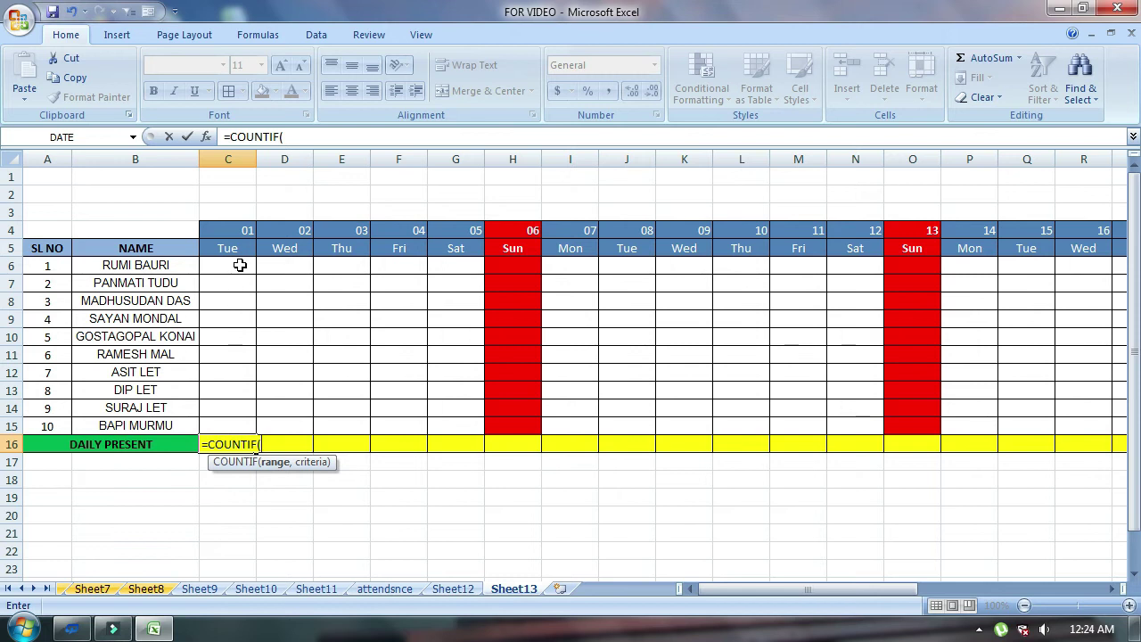
{"action": "left_click_drag", "start_coordinate": [239, 265], "coordinate": [240, 428]}
{"action": "type", "text": ",\"P"}
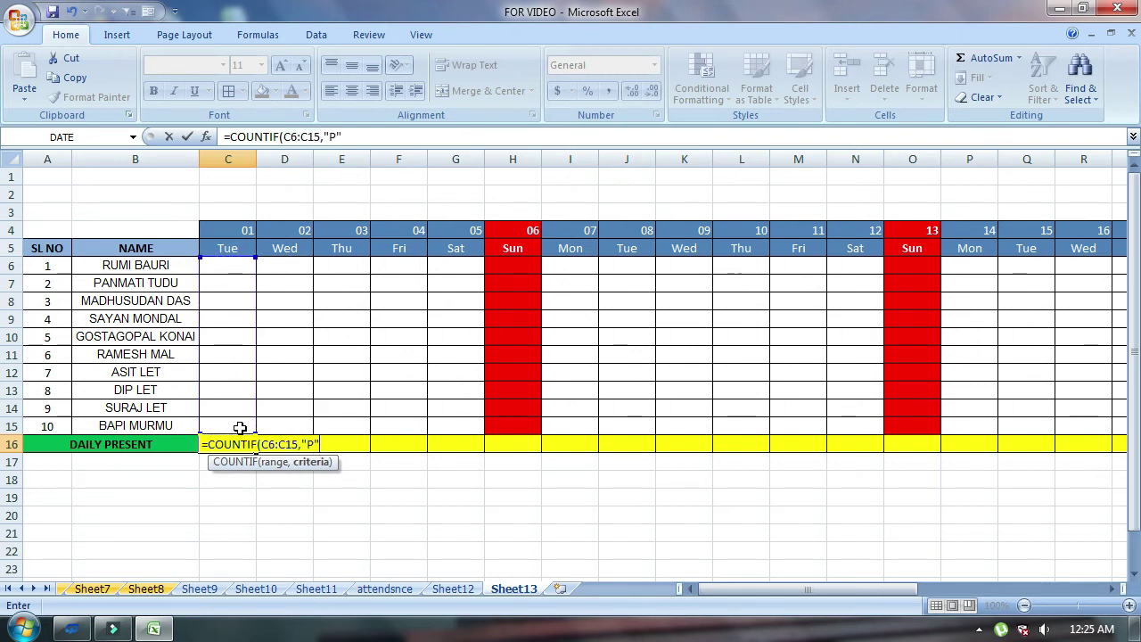
{"action": "type", "text": ")"}
{"action": "key", "text": "Return"}
{"action": "left_click", "coordinate": [240, 448]}
{"action": "left_click_drag", "start_coordinate": [255, 452], "coordinate": [1114, 450]}
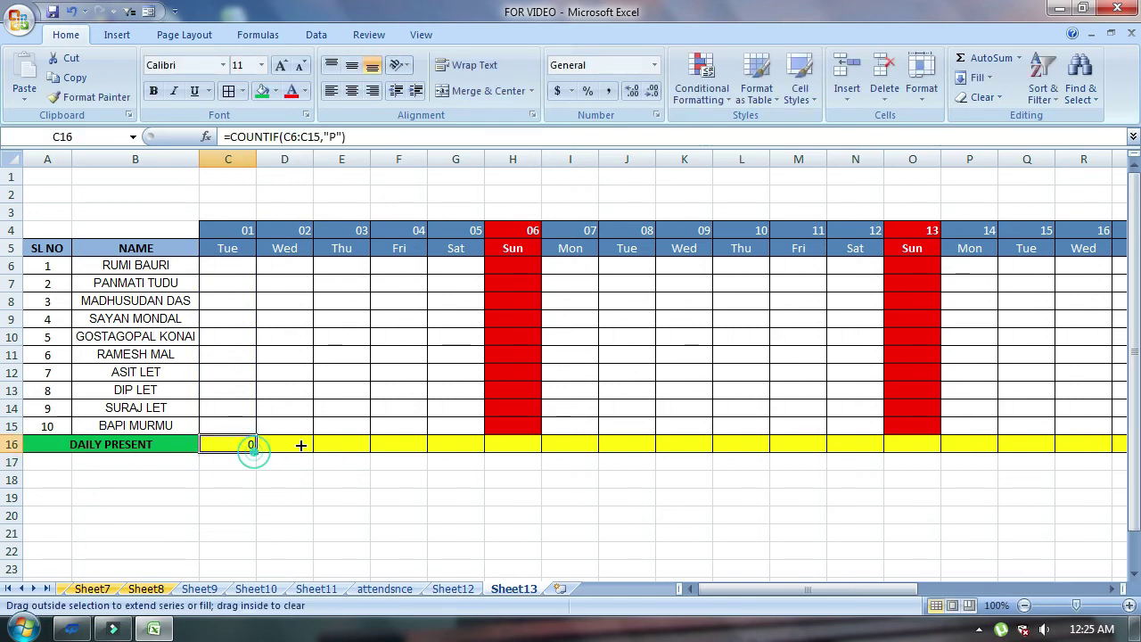
{"action": "left_click", "coordinate": [39, 231]}
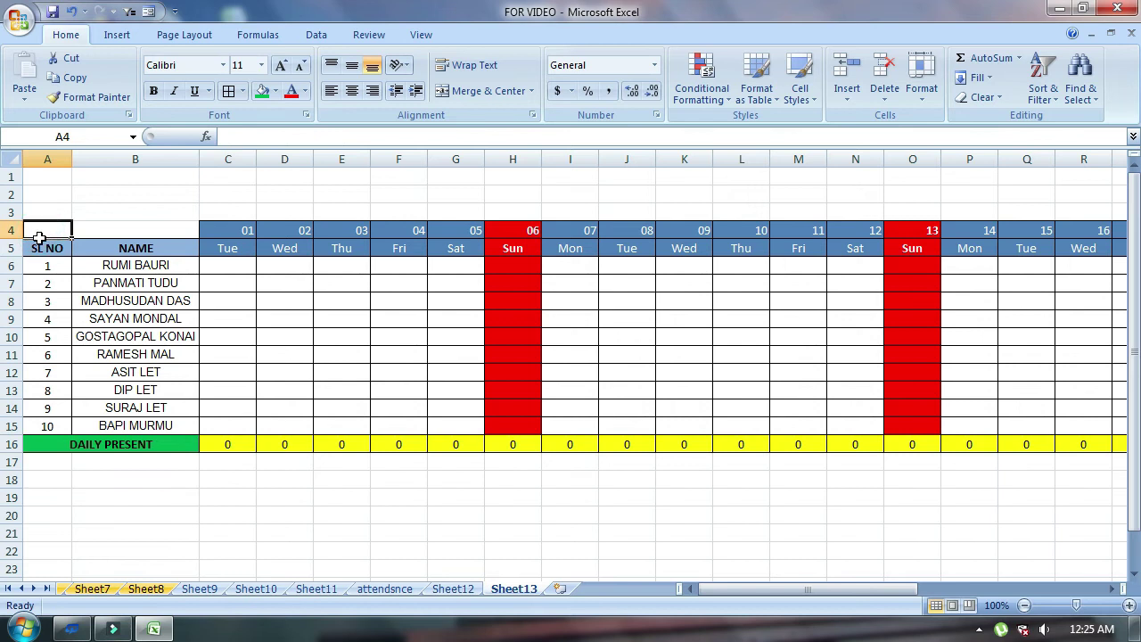
Step: Merge A4:A5 and B4:B5 into two-row SL NO and NAME headers
{"action": "left_click", "coordinate": [481, 90]}
{"action": "left_click_drag", "start_coordinate": [152, 228], "coordinate": [151, 240]}
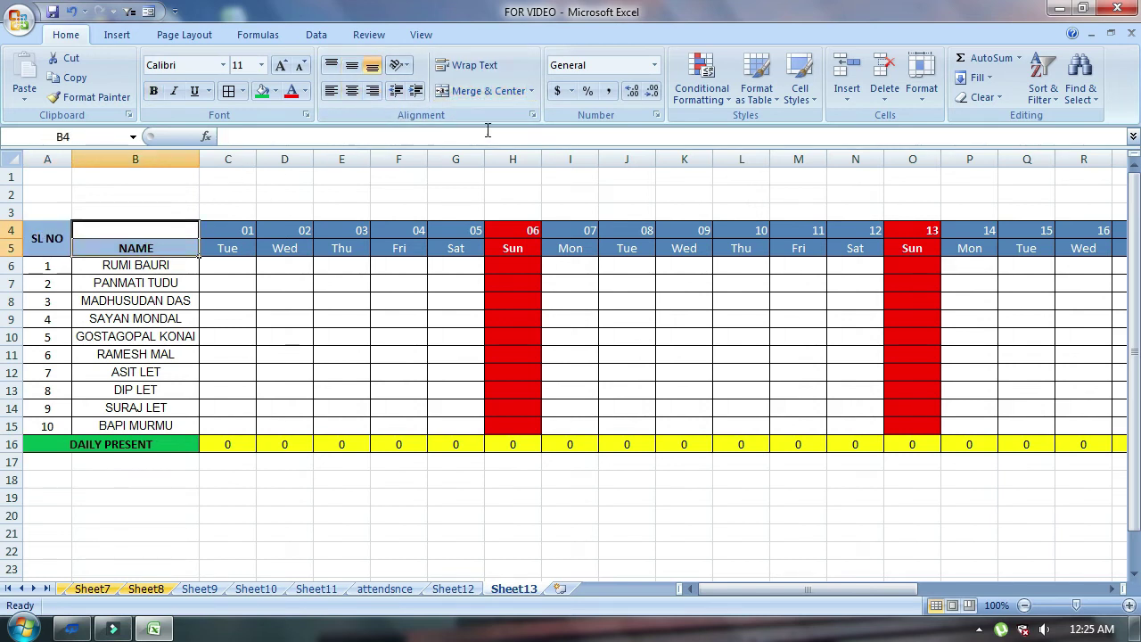
{"action": "left_click", "coordinate": [485, 90]}
{"action": "left_click_drag", "start_coordinate": [47, 236], "coordinate": [134, 237]}
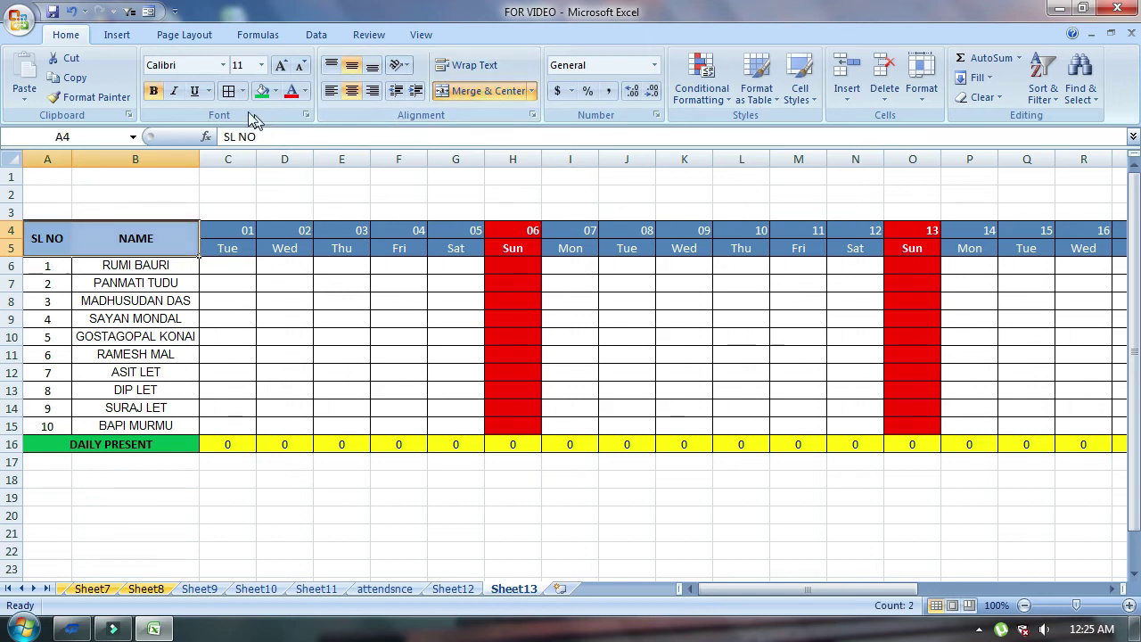
{"action": "left_click_drag", "start_coordinate": [829, 590], "coordinate": [1015, 590]}
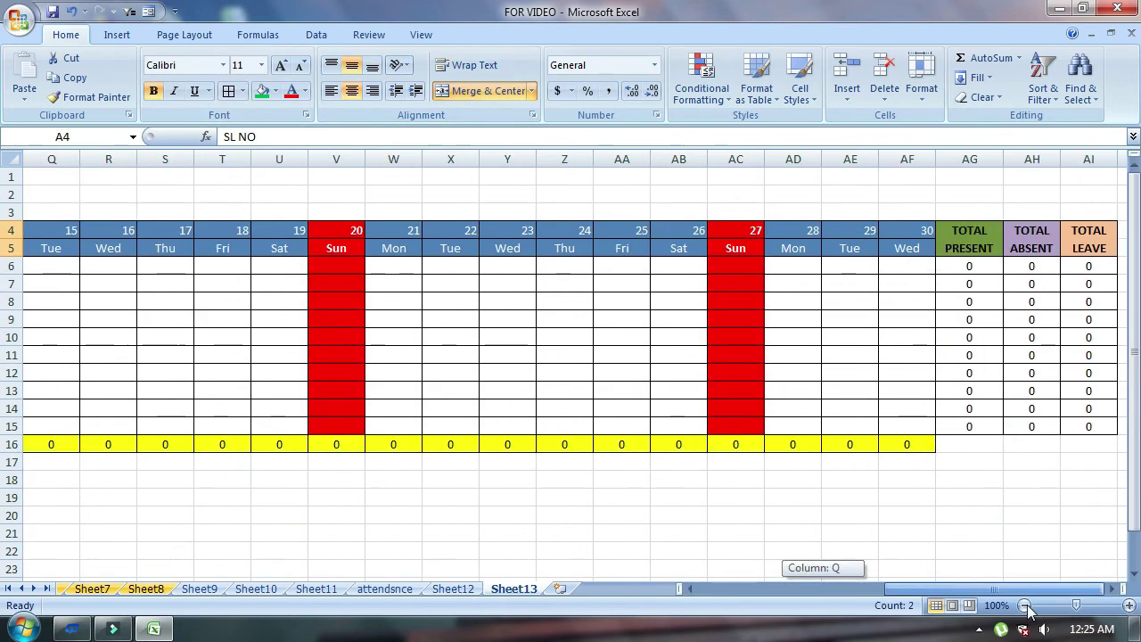
Step: Merge and centre A1:AI3 as the STUDENT ATTENDANCE title block
{"action": "left_click_drag", "start_coordinate": [1094, 177], "coordinate": [1090, 209]}
{"action": "key", "text": "ctrl+shift+Left"}
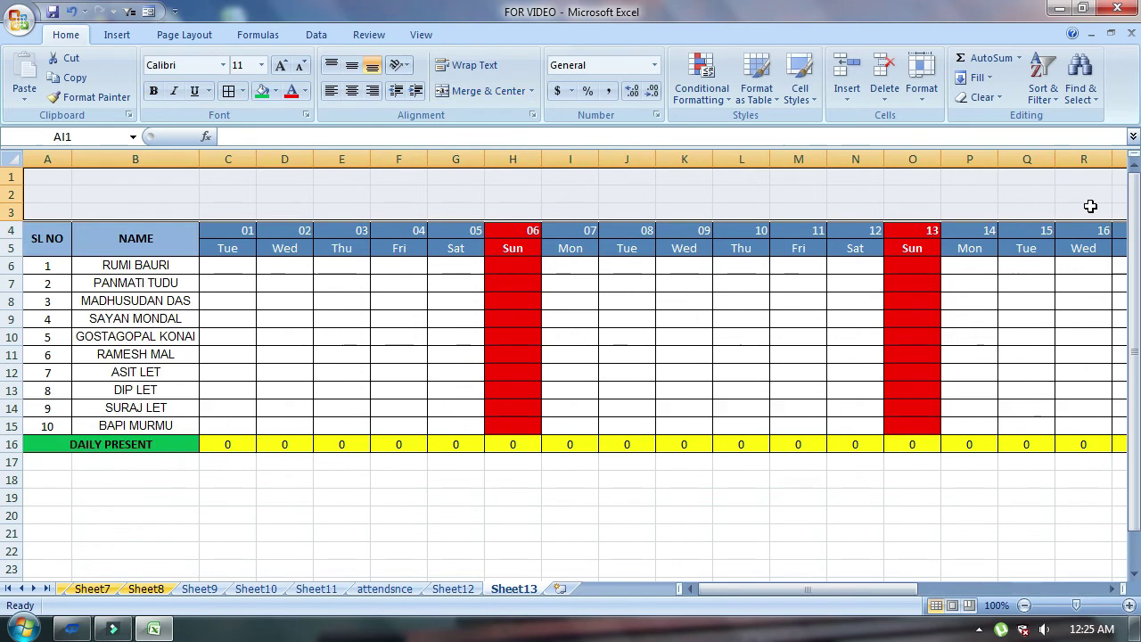
{"action": "left_click", "coordinate": [484, 90]}
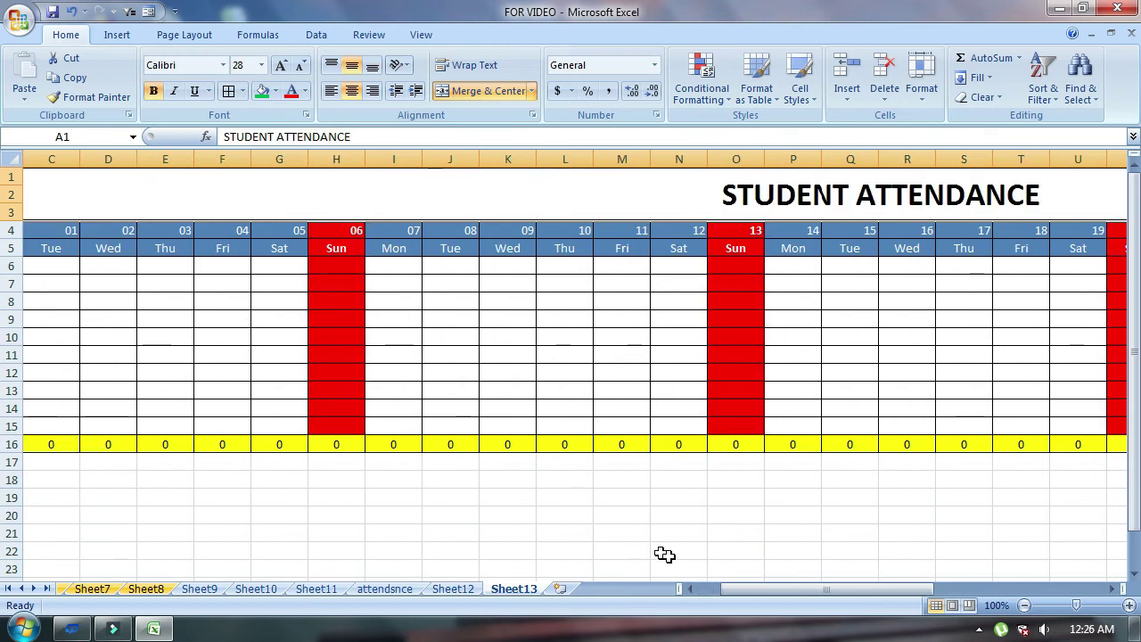
{"action": "left_click_drag", "start_coordinate": [746, 590], "coordinate": [655, 588]}
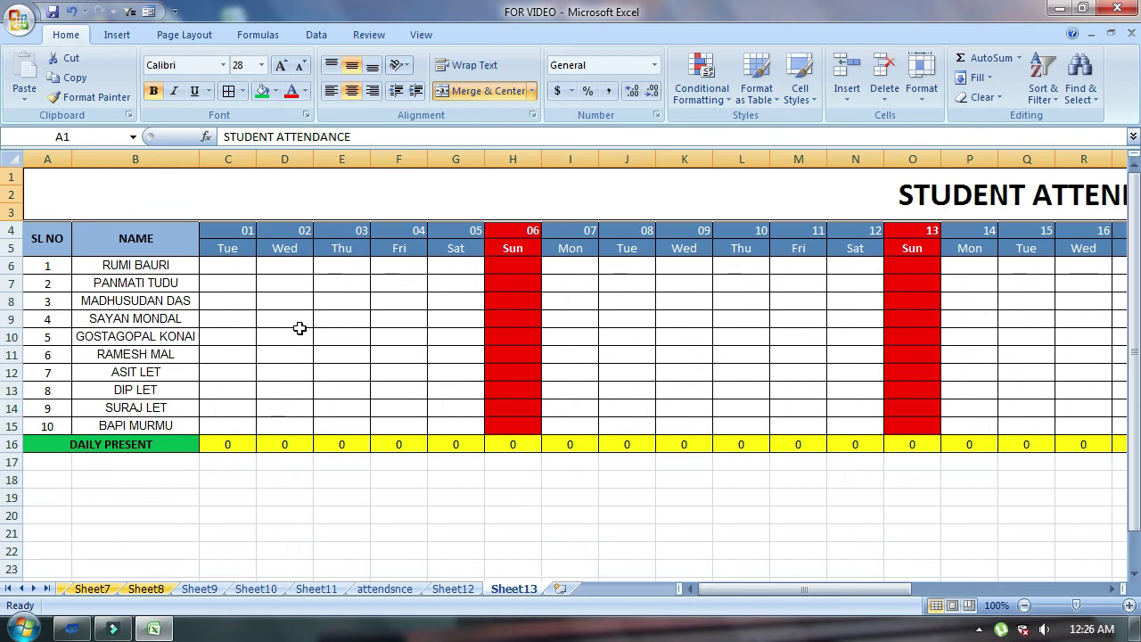
Step: Fill the title band light blue-grey and draw a text box over rows 2–3
{"action": "left_click", "coordinate": [275, 91]}
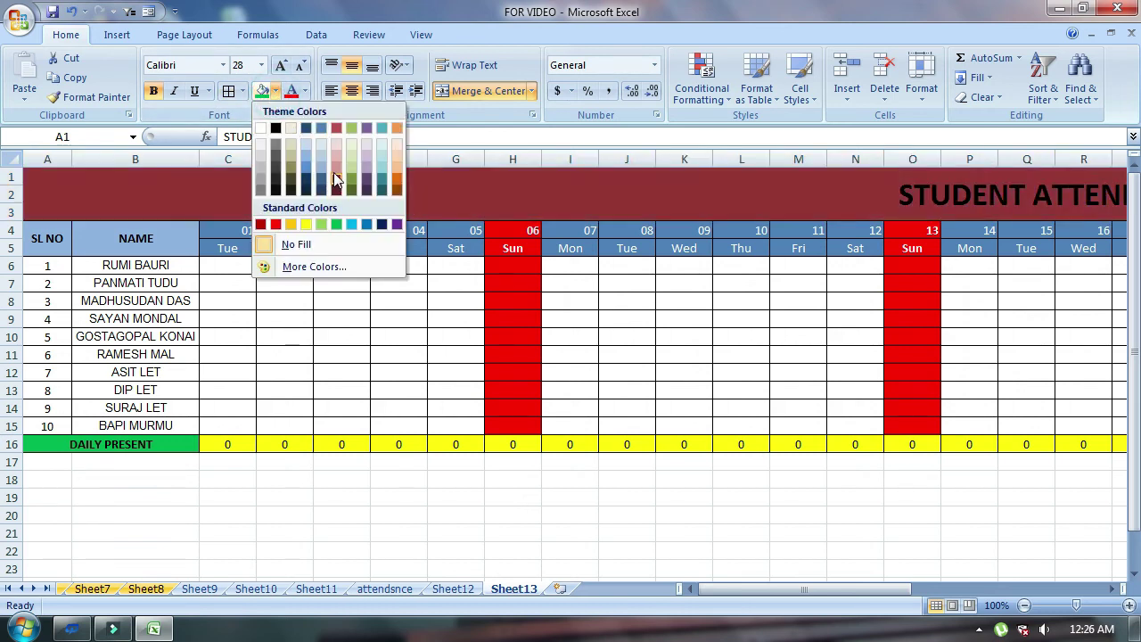
{"action": "left_click", "coordinate": [322, 151]}
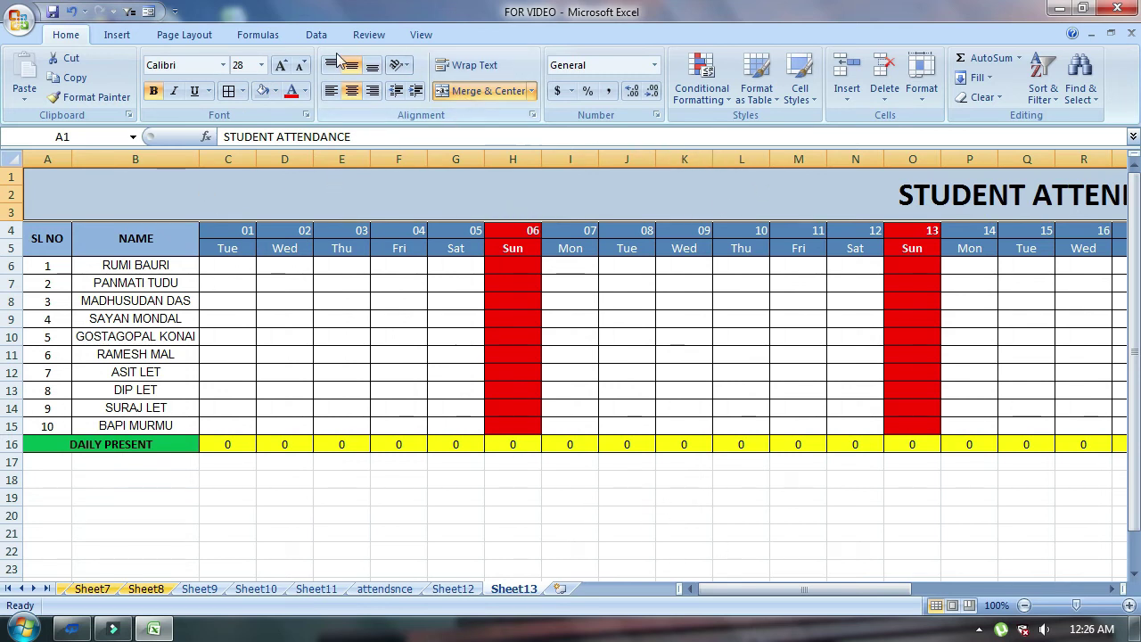
{"action": "left_click", "coordinate": [116, 36]}
{"action": "left_click", "coordinate": [628, 100]}
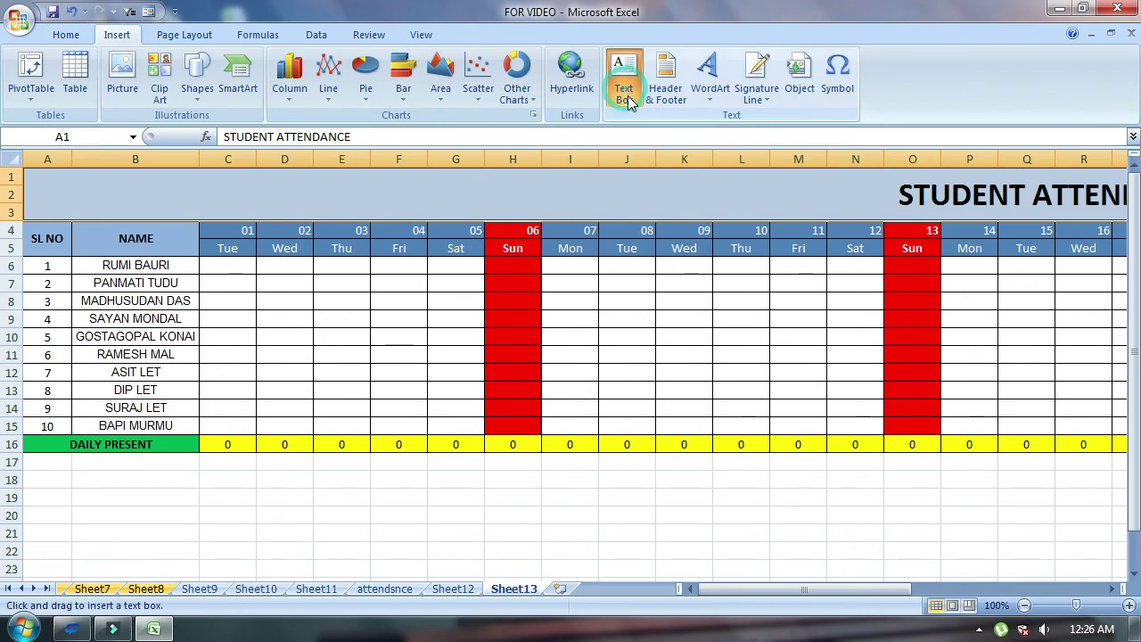
{"action": "left_click_drag", "start_coordinate": [299, 193], "coordinate": [519, 212]}
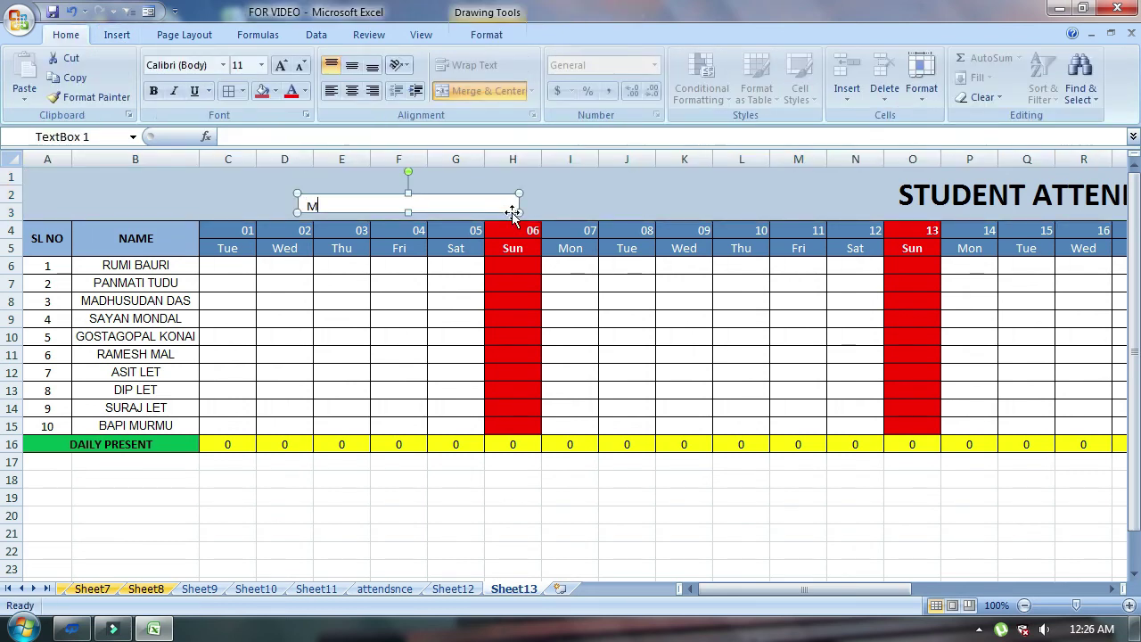
Step: Type MONTH OF NOVEMBER in the text box and make it bold and centred
{"action": "type", "text": "ONTH OF NOVEMBER"}
{"action": "left_click_drag", "start_coordinate": [447, 204], "coordinate": [304, 206]}
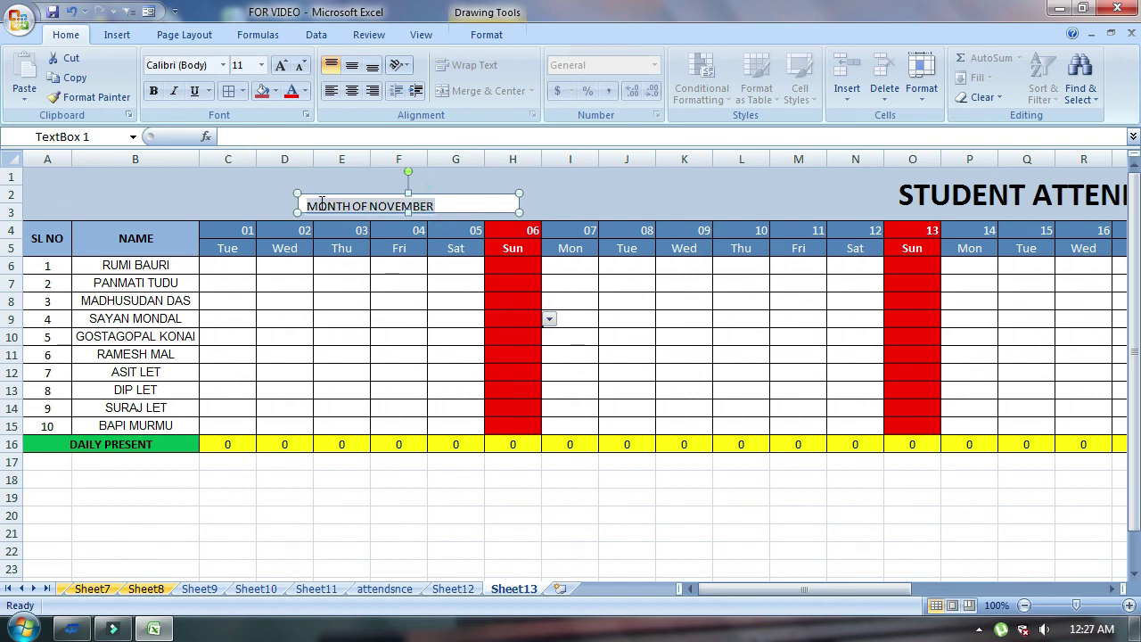
{"action": "left_click", "coordinate": [153, 90]}
{"action": "left_click", "coordinate": [351, 90]}
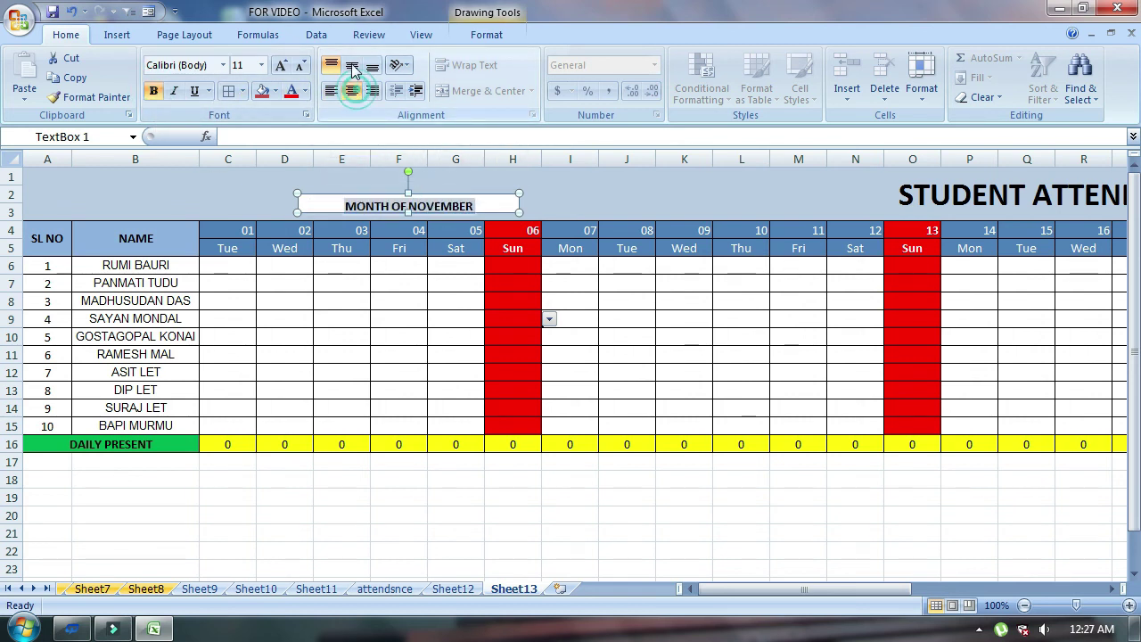
{"action": "left_click", "coordinate": [570, 372]}
{"action": "scroll", "coordinate": [567, 531], "scroll_direction": "down", "scroll_amount": 4, "text": "ctrl"}
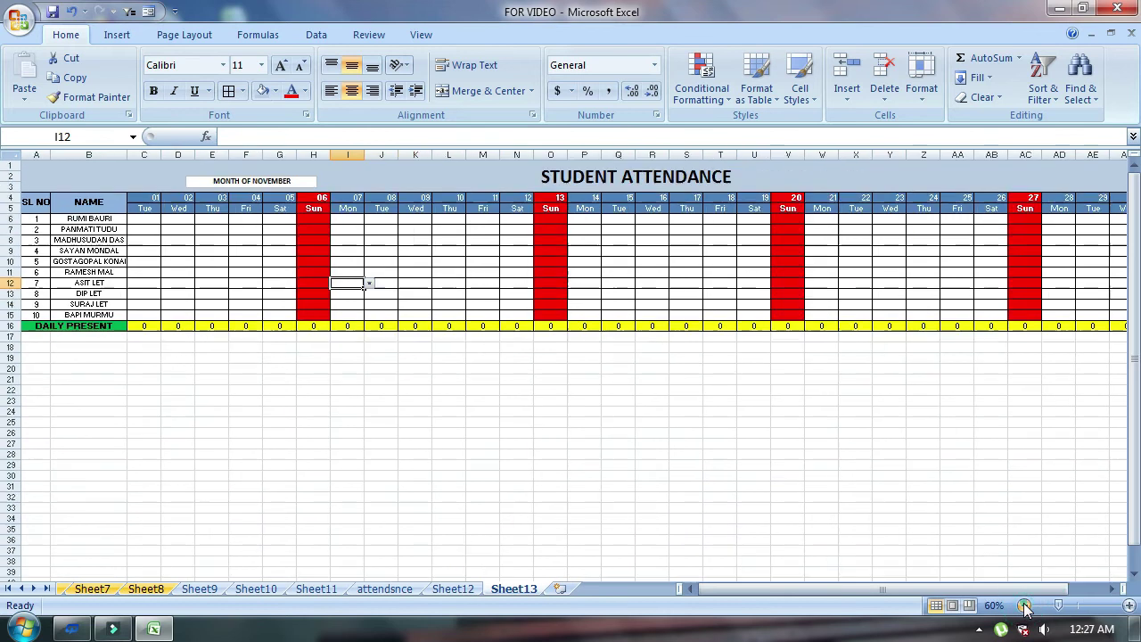
Step: Bold the serial numbers and student names in A6:B15
{"action": "left_click", "coordinate": [1024, 605]}
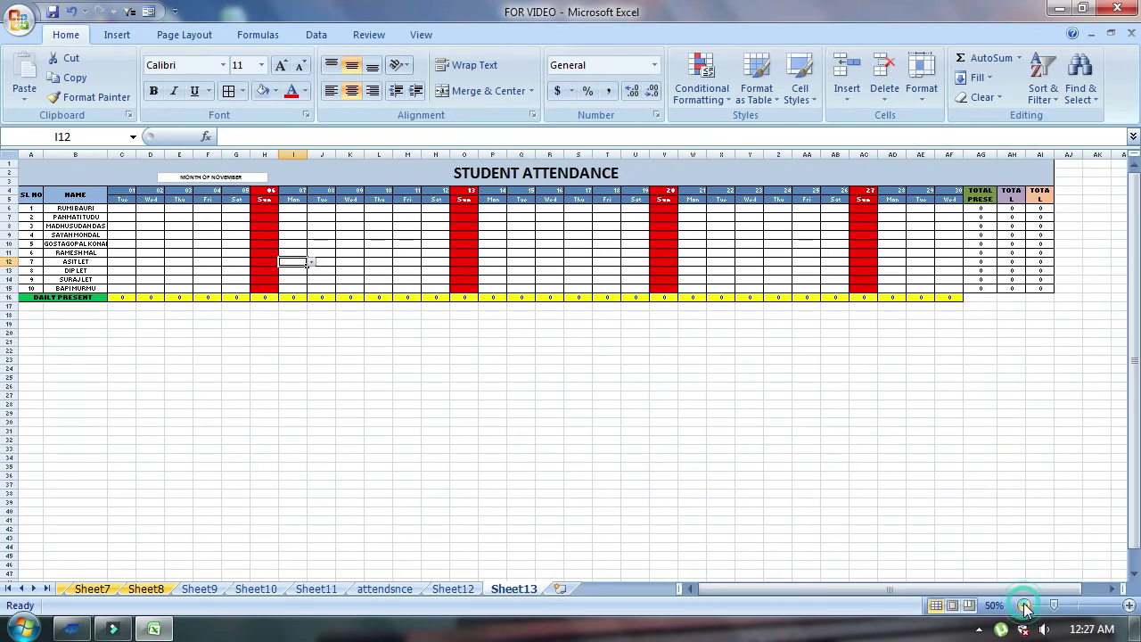
{"action": "left_click", "coordinate": [1127, 613]}
{"action": "mouse_move", "coordinate": [1057, 605]}
{"action": "left_mouse_down"}
{"action": "mouse_move", "coordinate": [1071, 606]}
{"action": "mouse_move", "coordinate": [1050, 590]}
{"action": "mouse_move", "coordinate": [813, 580]}
{"action": "left_mouse_up"}
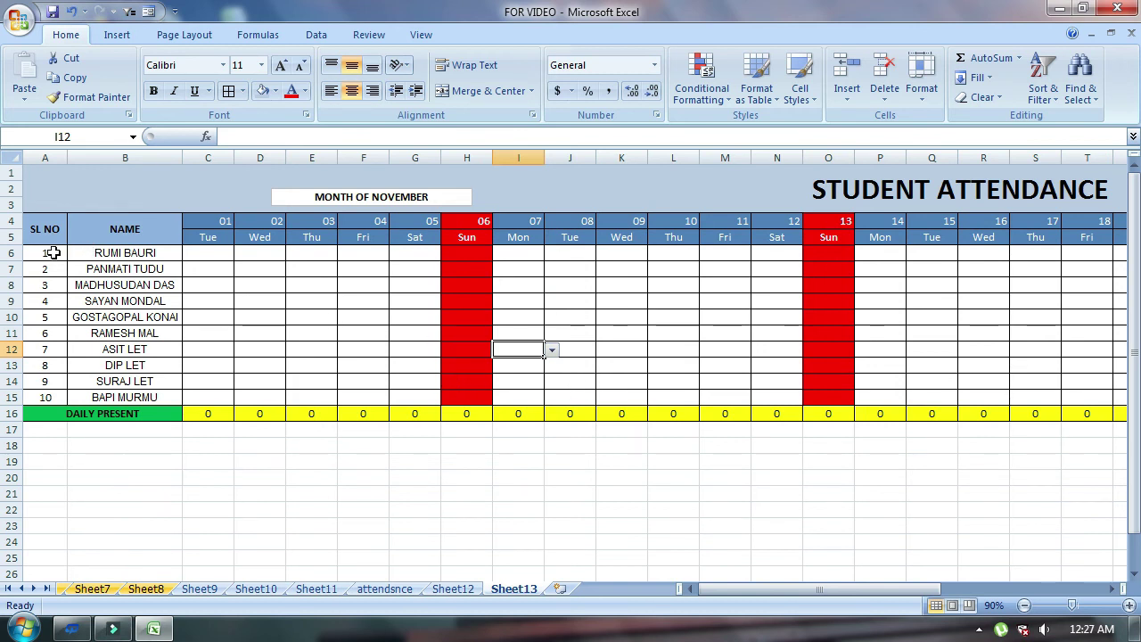
{"action": "left_click_drag", "start_coordinate": [54, 253], "coordinate": [145, 396]}
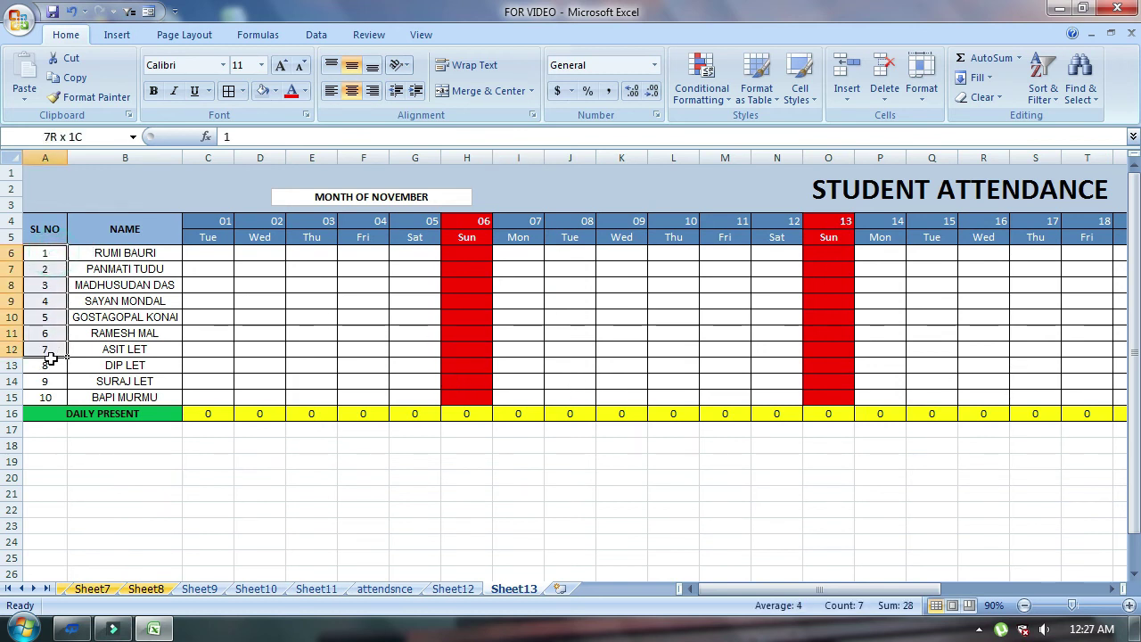
{"action": "left_click", "coordinate": [153, 91]}
Step: Mark the first student P for each of days 01 to 05 in C6:G6
{"action": "left_click", "coordinate": [156, 443]}
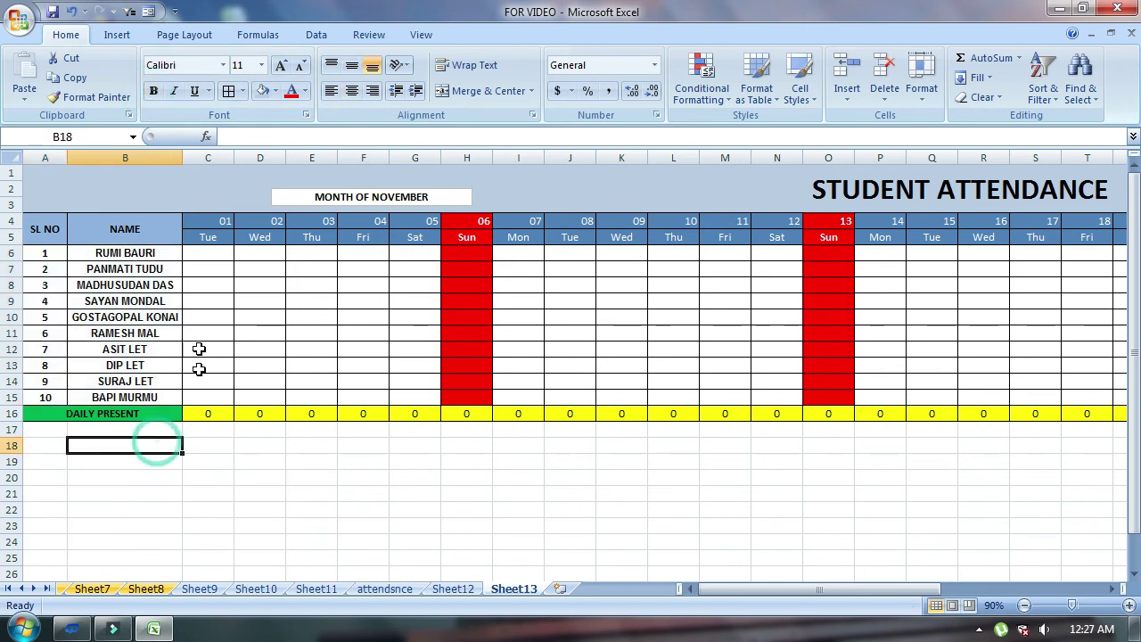
{"action": "left_click", "coordinate": [214, 254]}
{"action": "type", "text": "P"}
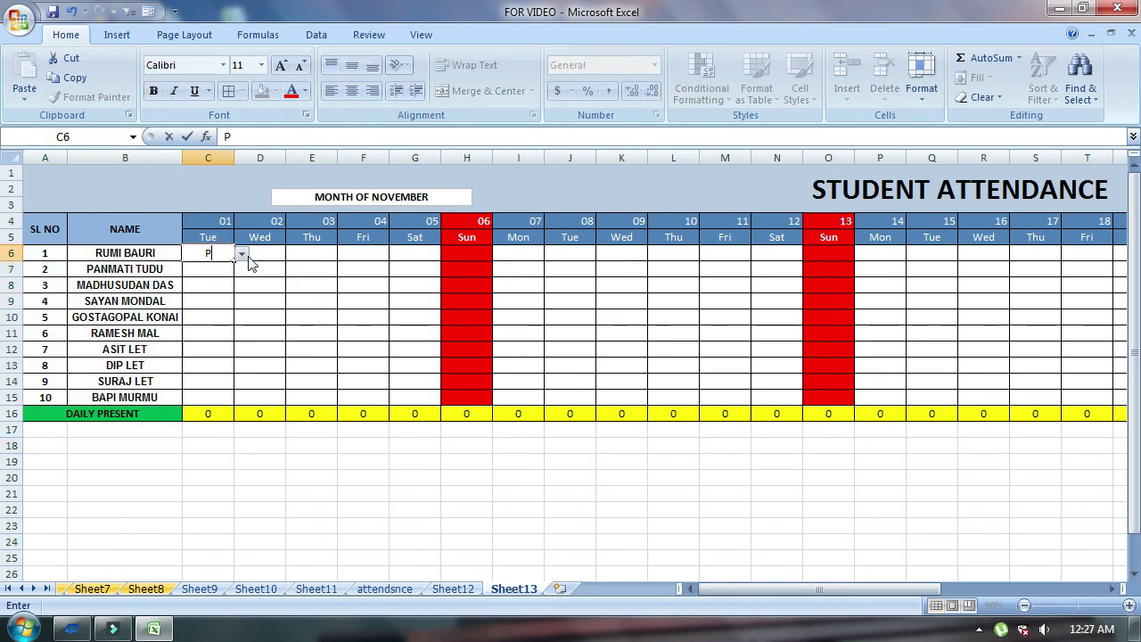
{"action": "left_click", "coordinate": [264, 253]}
{"action": "type", "text": "P"}
{"action": "left_click", "coordinate": [300, 257]}
{"action": "type", "text": "P"}
{"action": "key", "text": "Right"}
{"action": "type", "text": "P"}
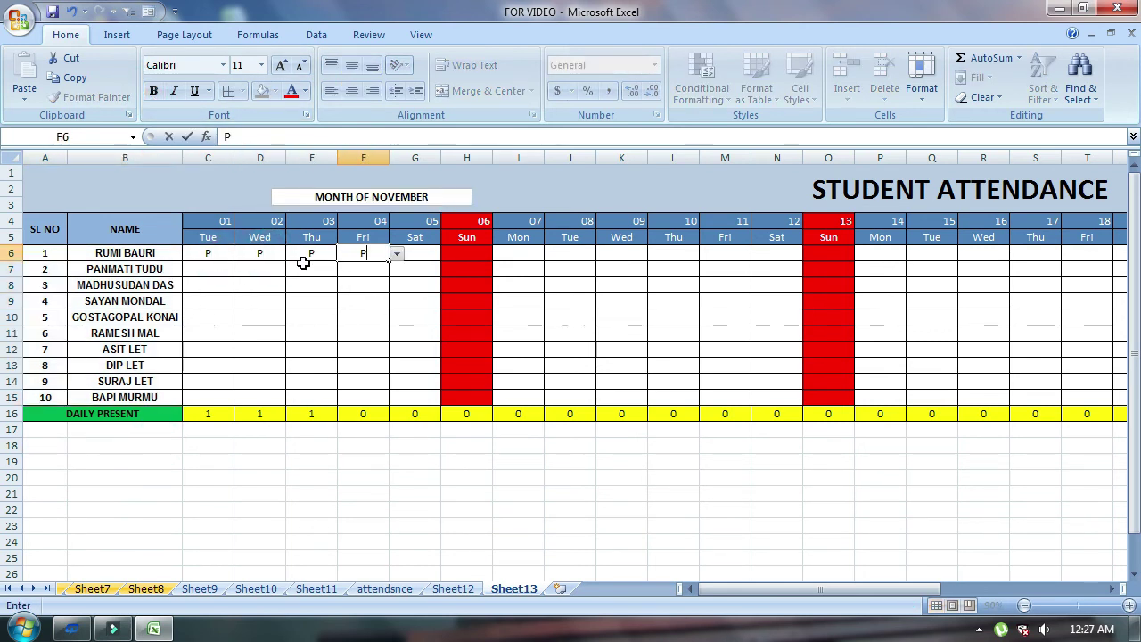
{"action": "key", "text": "Right"}
{"action": "type", "text": "P"}
{"action": "key", "text": "Return"}
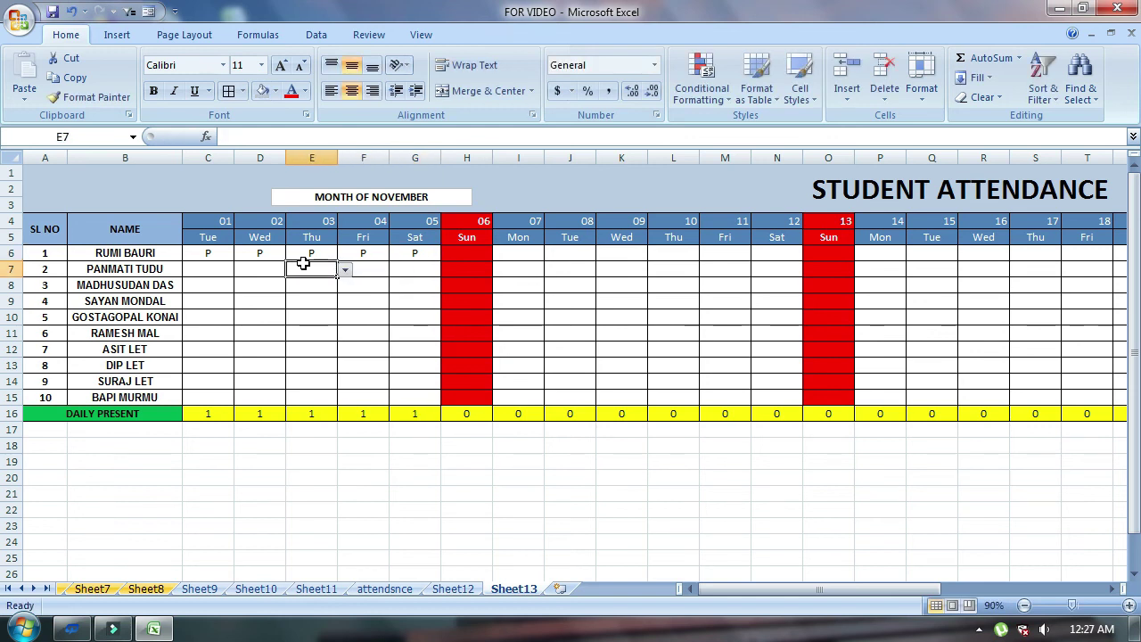
Step: Enter A for the second student in C7:G7 and L for the third in C8:G8
{"action": "key", "text": "Left"}
{"action": "key", "text": "Left"}
{"action": "type", "text": "A\tA\tA\tA\tA"}
{"action": "key", "text": "Return"}
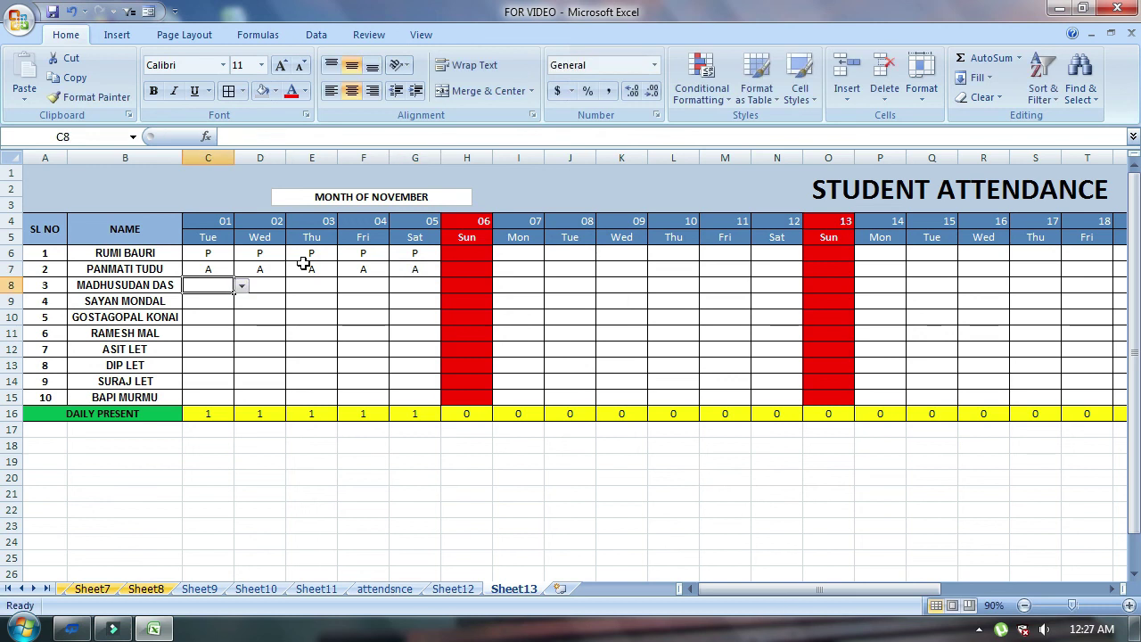
{"action": "type", "text": "L\tL\tL\tL\tL"}
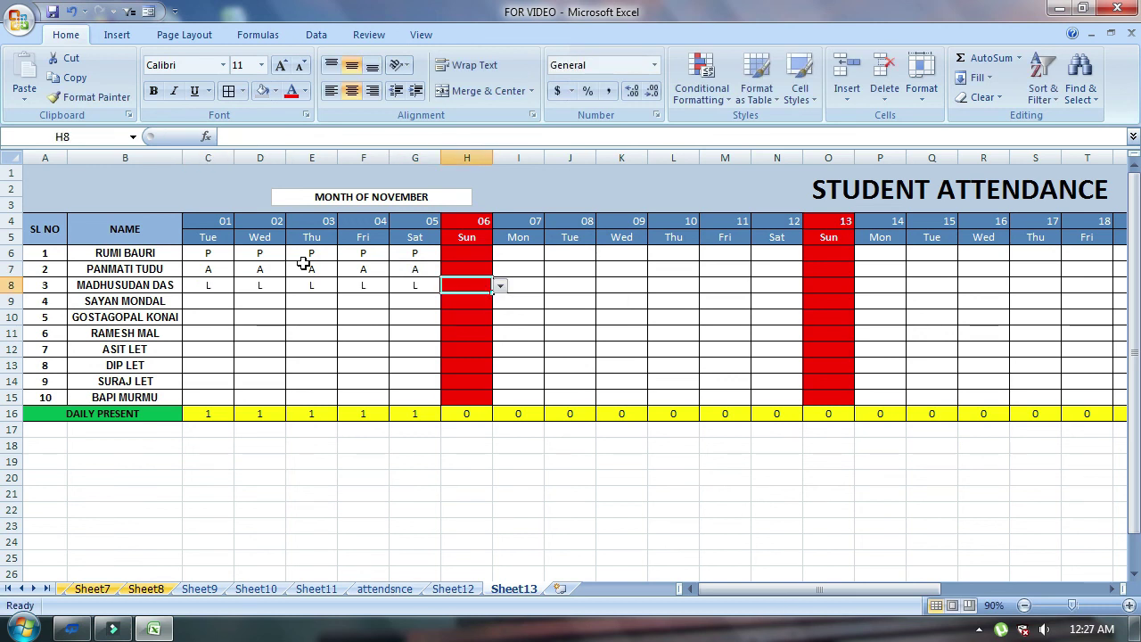
{"action": "key", "text": "ctrl+Right"}
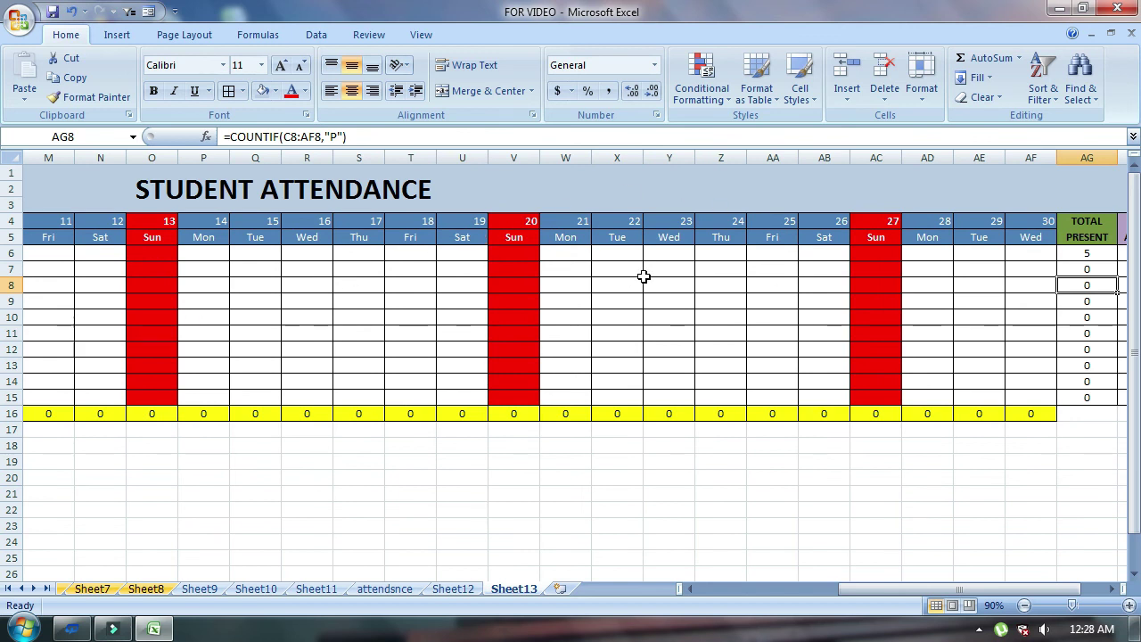
Step: Check the COUNTIF totals in AG6:AI8 and the day 01 and 02 daily present formulas
{"action": "left_click", "coordinate": [1088, 256]}
{"action": "key", "text": "Right"}
{"action": "key", "text": "Right"}
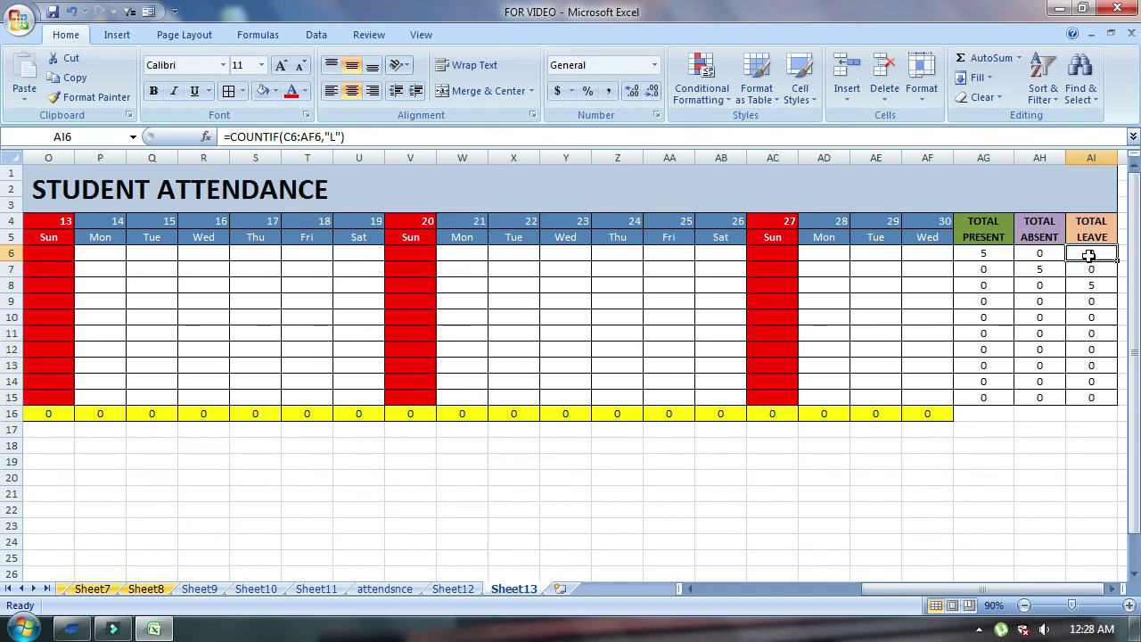
{"action": "key", "text": "Left"}
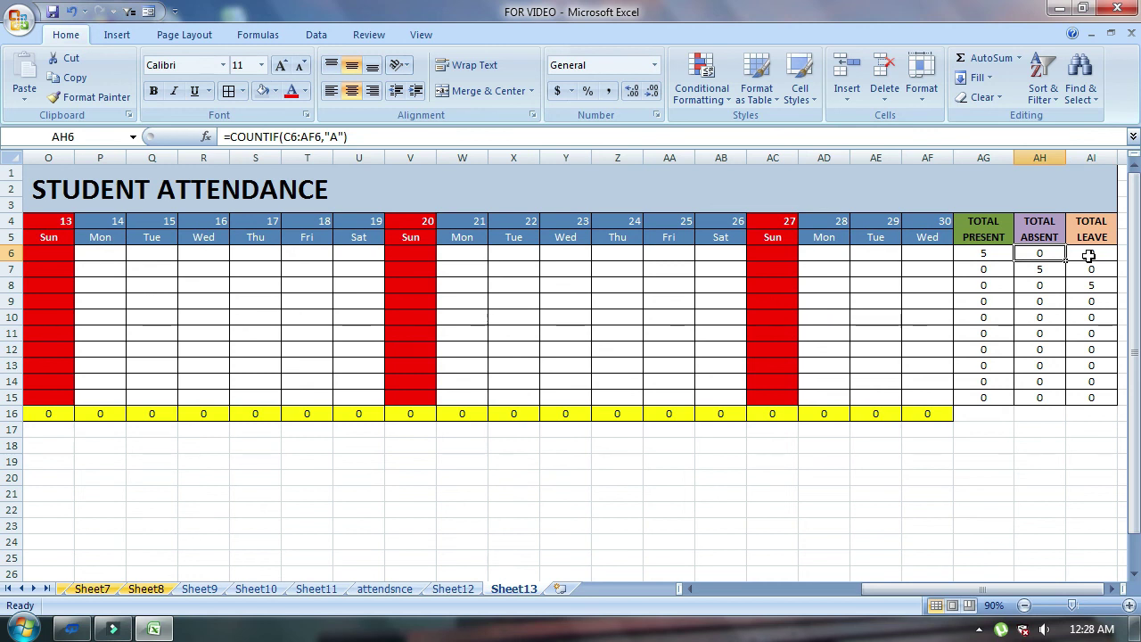
{"action": "key", "text": "Down"}
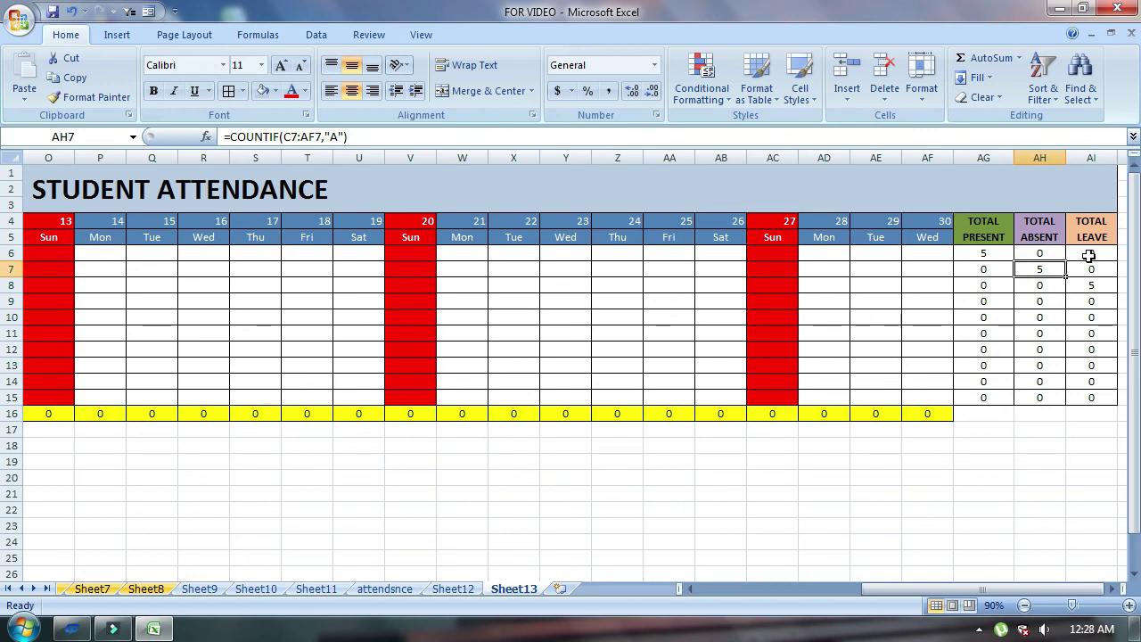
{"action": "key", "text": "Right"}
{"action": "key", "text": "Down"}
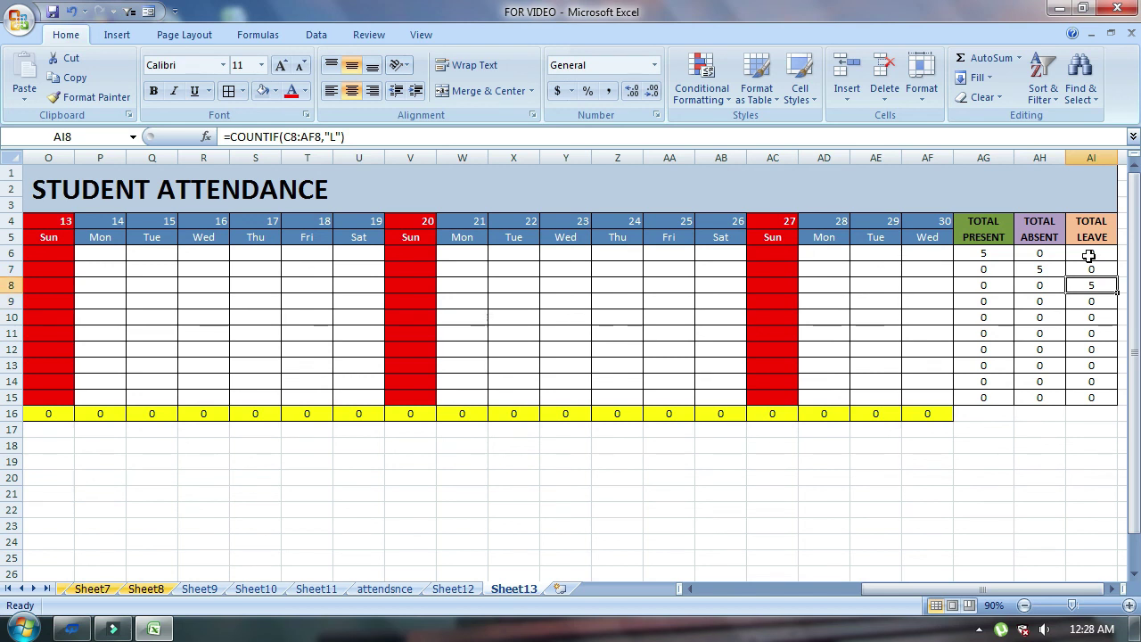
{"action": "key", "text": "Left"}
{"action": "key", "text": "Left"}
{"action": "key", "text": "Left"}
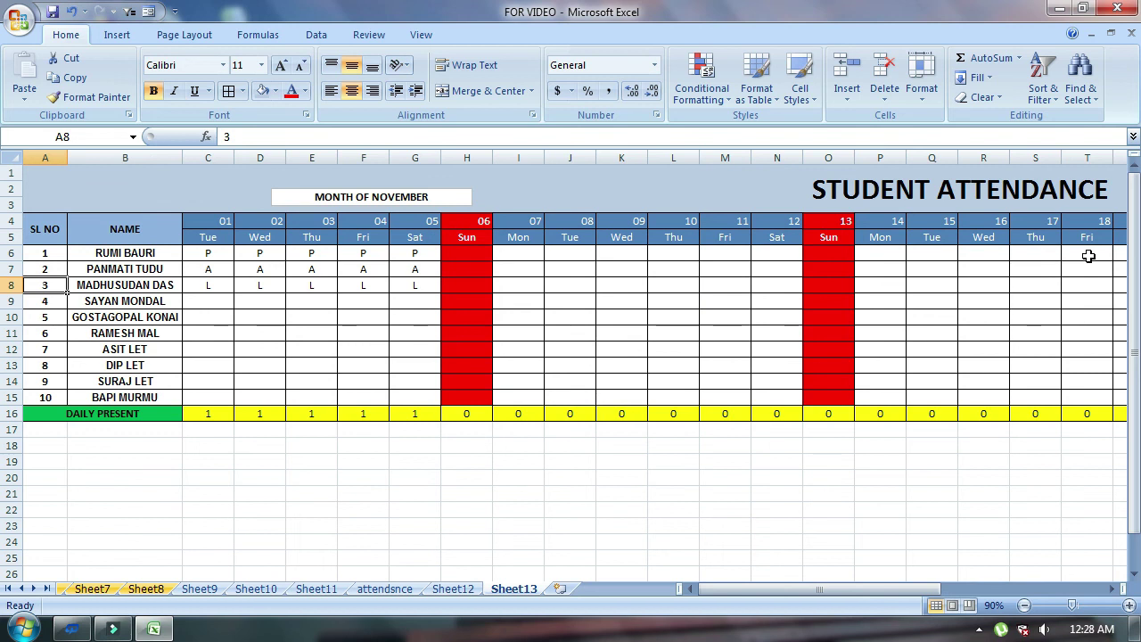
{"action": "key", "text": "Right"}
{"action": "key", "text": "Right"}
{"action": "key", "text": "Up"}
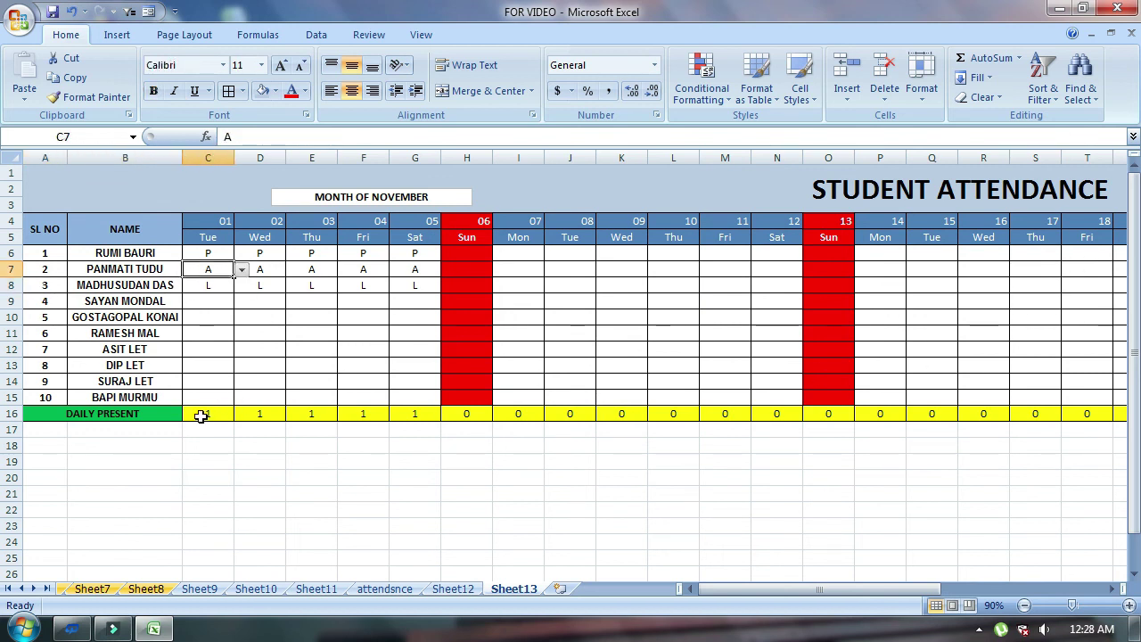
{"action": "left_click", "coordinate": [218, 414]}
{"action": "left_click", "coordinate": [224, 252]}
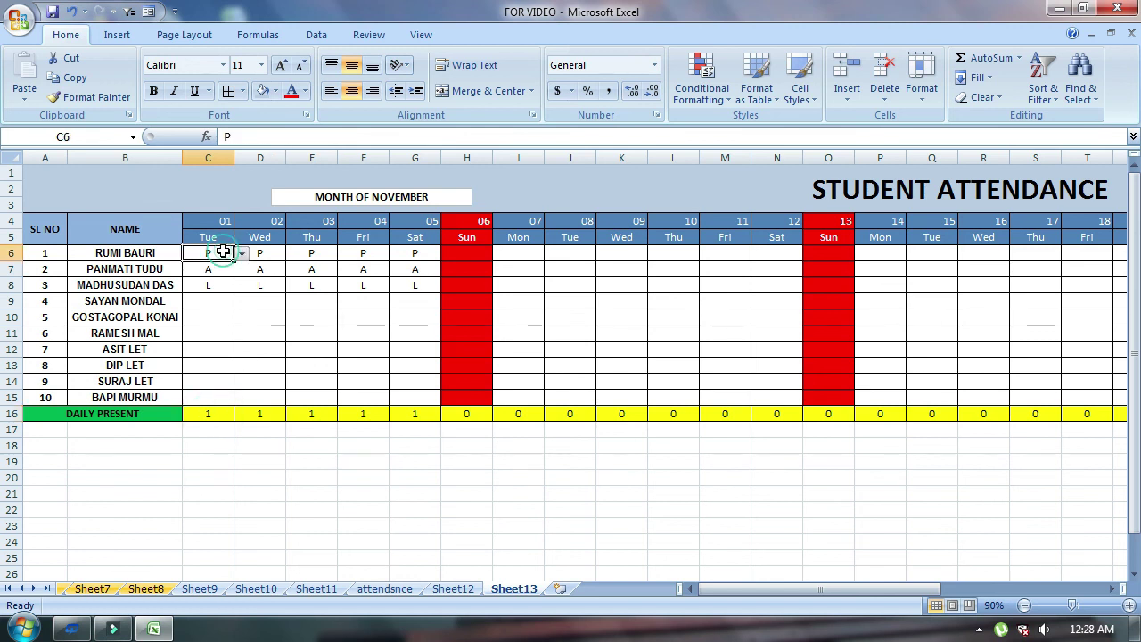
{"action": "left_click", "coordinate": [263, 416]}
{"action": "left_click", "coordinate": [317, 428]}
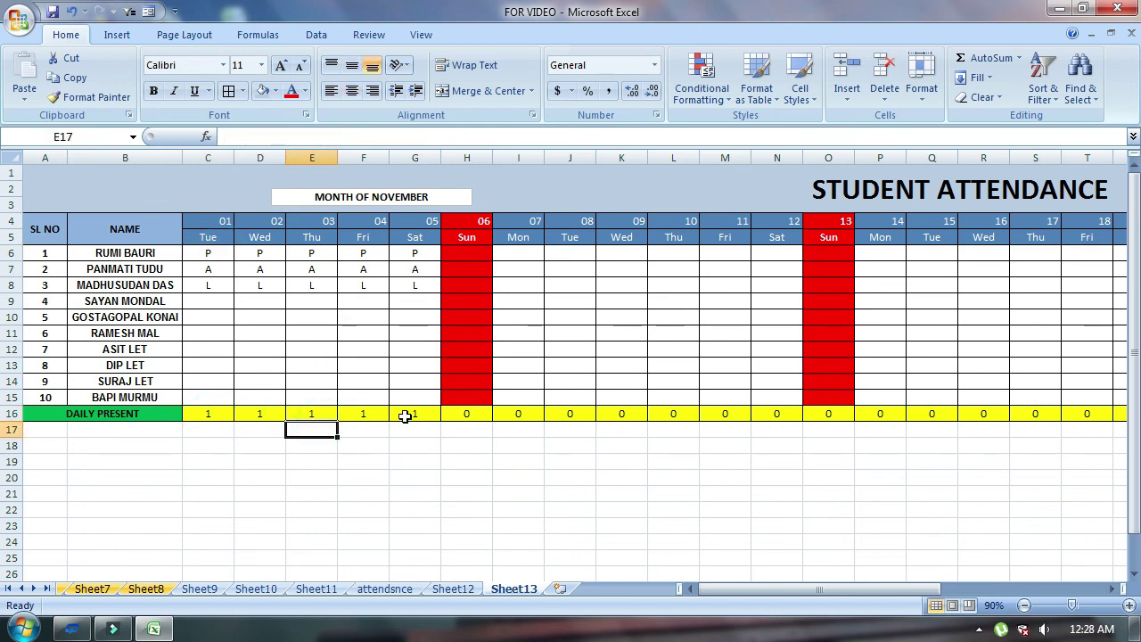
Step: Mark the fourth student P on day 01 in C9, then select the sample marks C6:G9
{"action": "left_click", "coordinate": [219, 299]}
{"action": "type", "text": "P"}
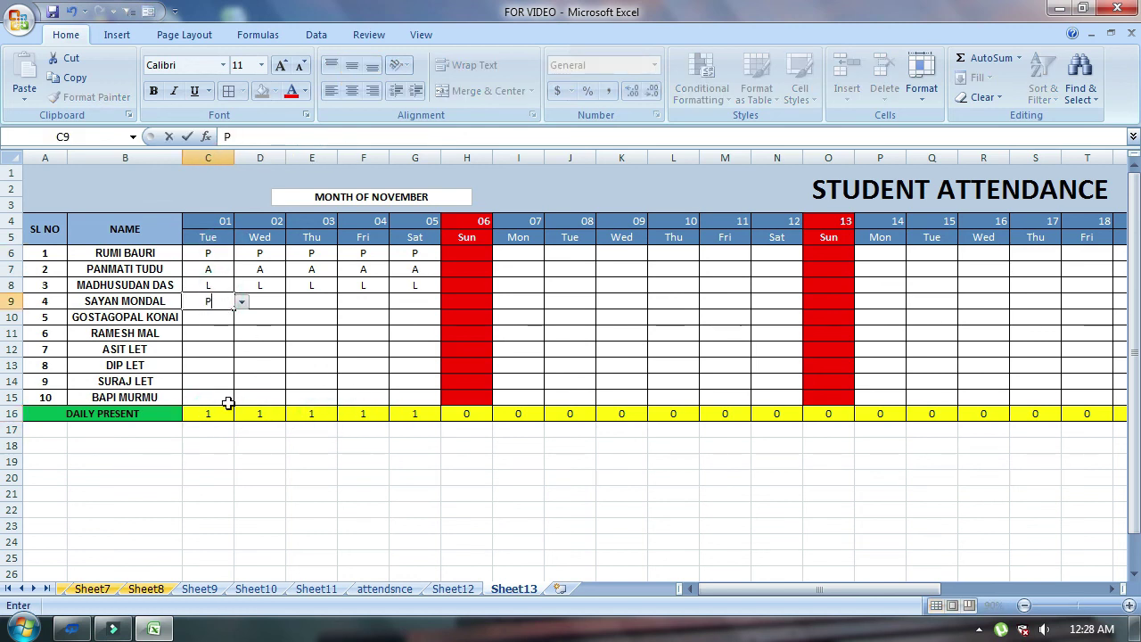
{"action": "key", "text": "Return"}
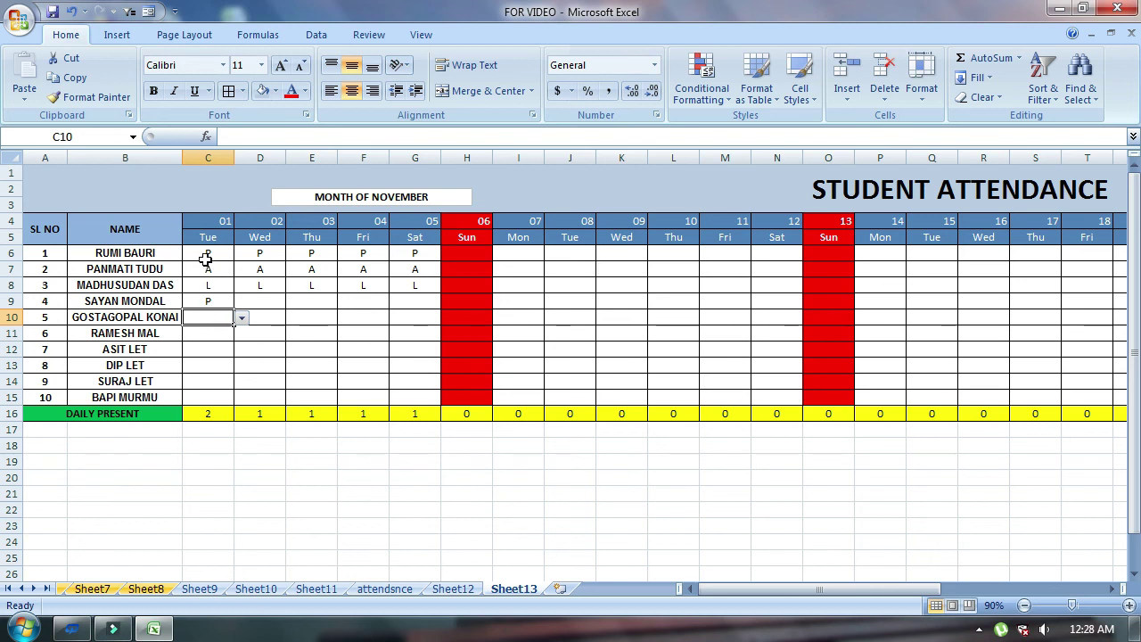
{"action": "left_click_drag", "start_coordinate": [205, 258], "coordinate": [415, 292]}
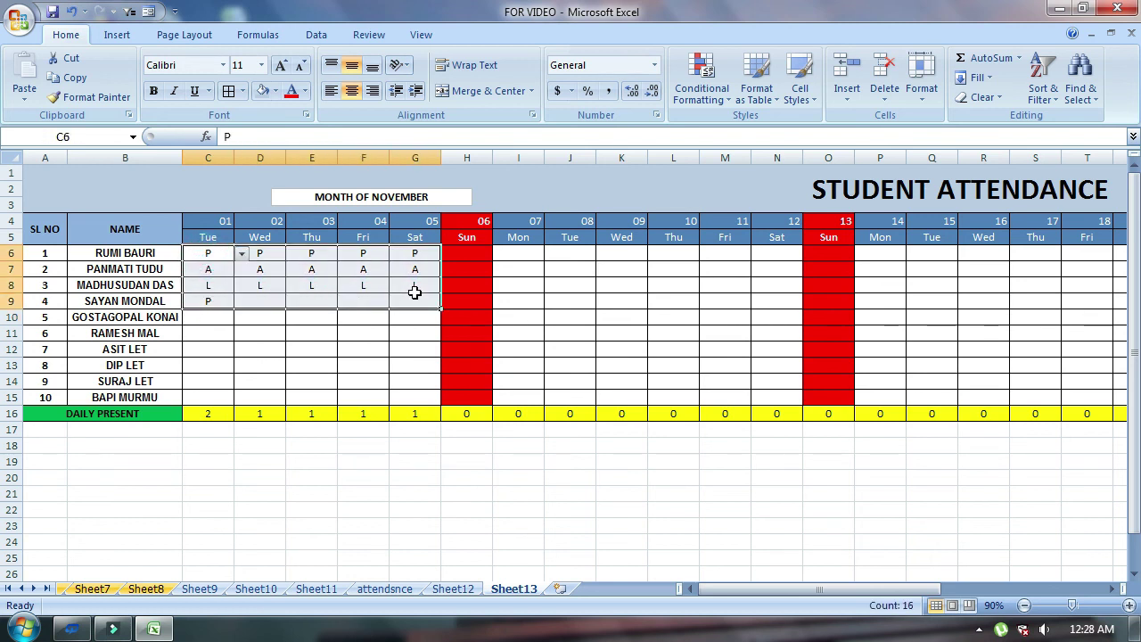
Step: Delete the sample P, A and L marks in C6:G9
{"action": "key", "text": "Delete"}
{"action": "left_click", "coordinate": [380, 463]}
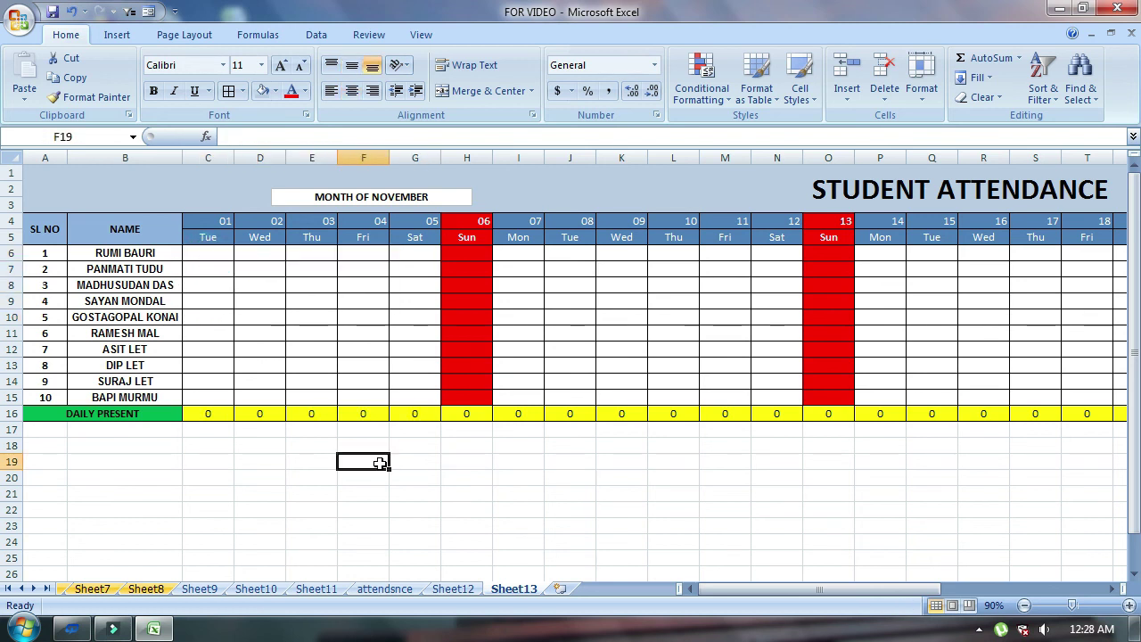